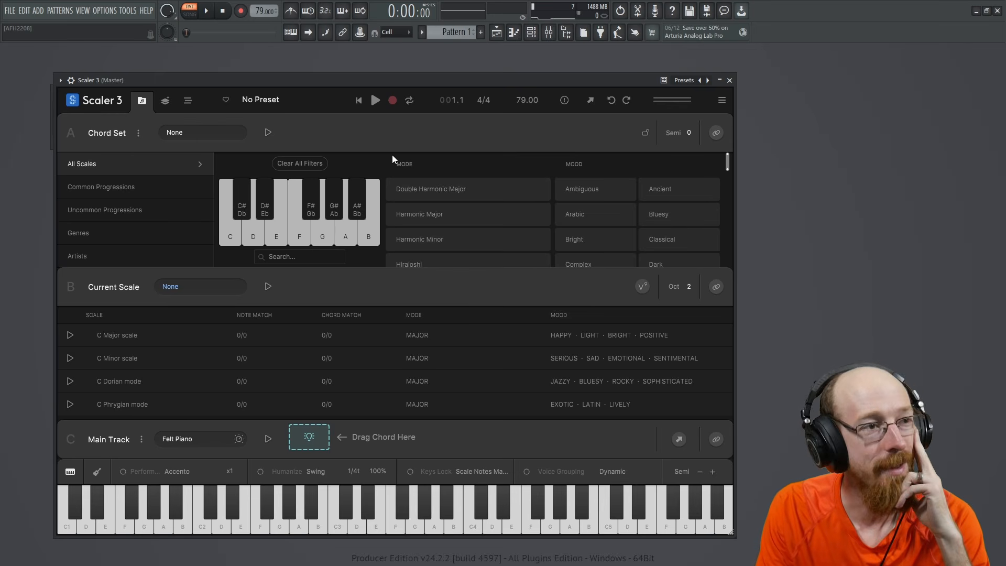
Step: Look through the scale mode and mood filters and compare the browse, create and arrange pages
{"action": "scroll", "coordinate": [523, 231], "scroll_direction": "down", "scroll_amount": 8}
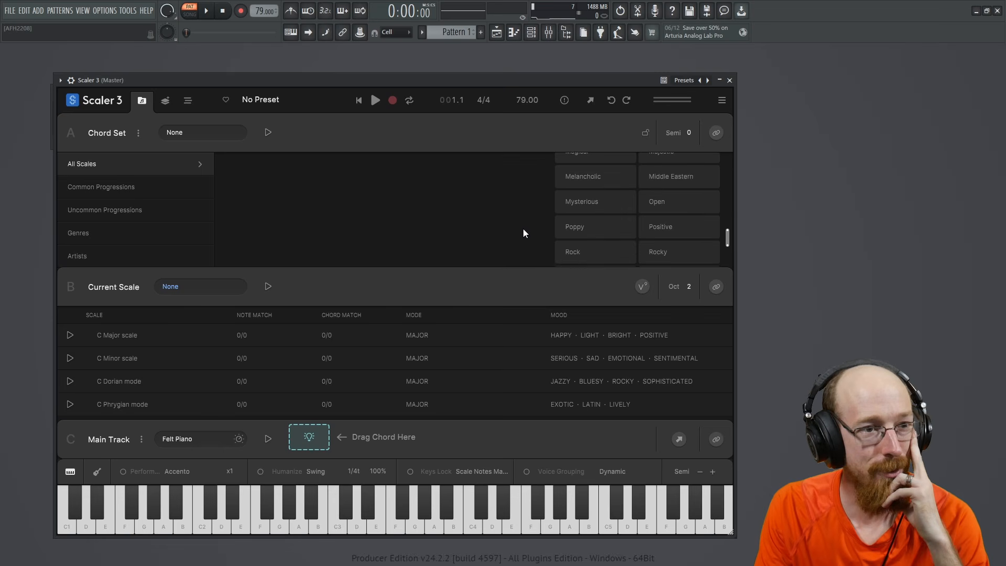
{"action": "scroll", "coordinate": [529, 230], "scroll_direction": "up", "scroll_amount": 8}
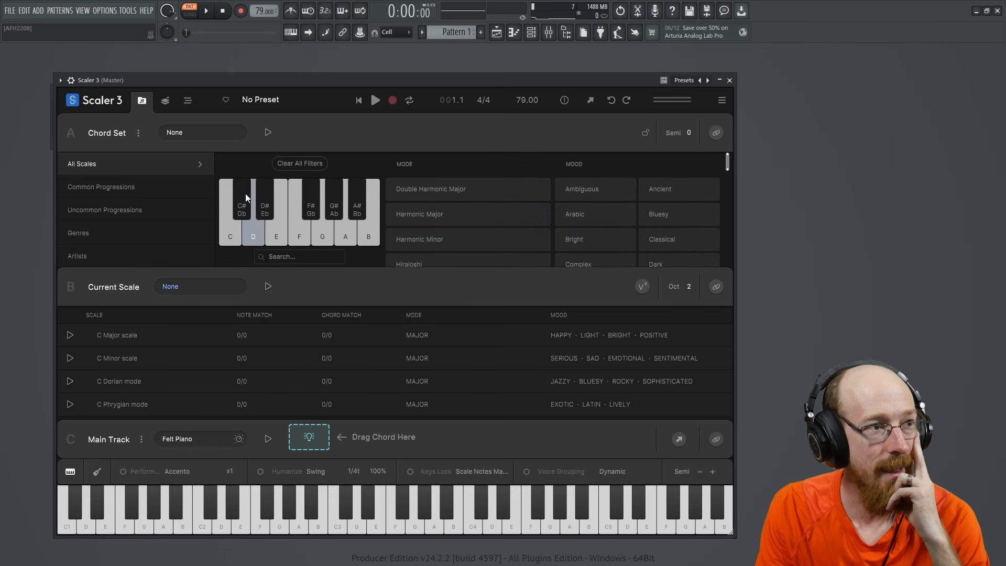
{"action": "left_click", "coordinate": [172, 106]}
{"action": "left_click", "coordinate": [191, 101]}
{"action": "left_click", "coordinate": [172, 107]}
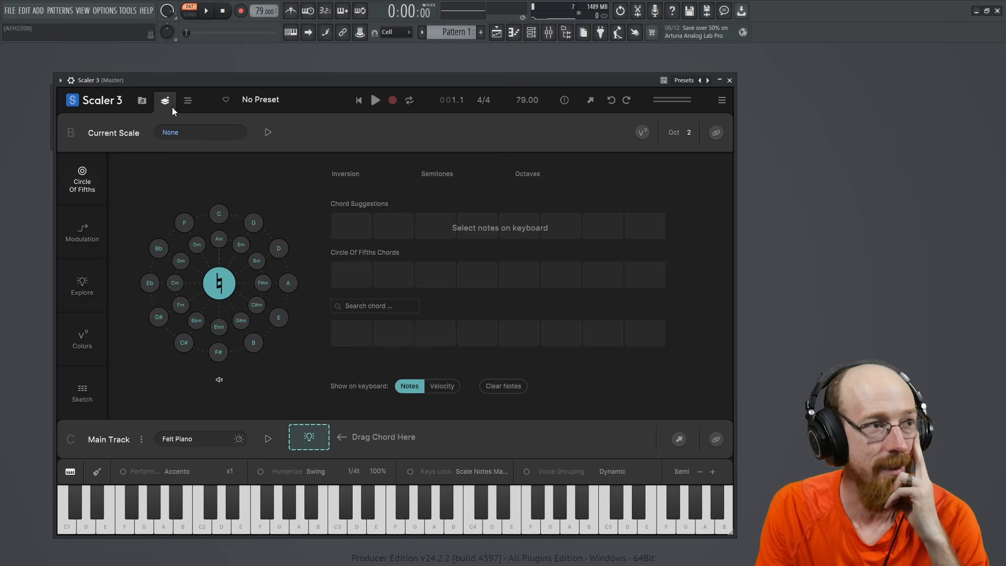
{"action": "left_click", "coordinate": [142, 101]}
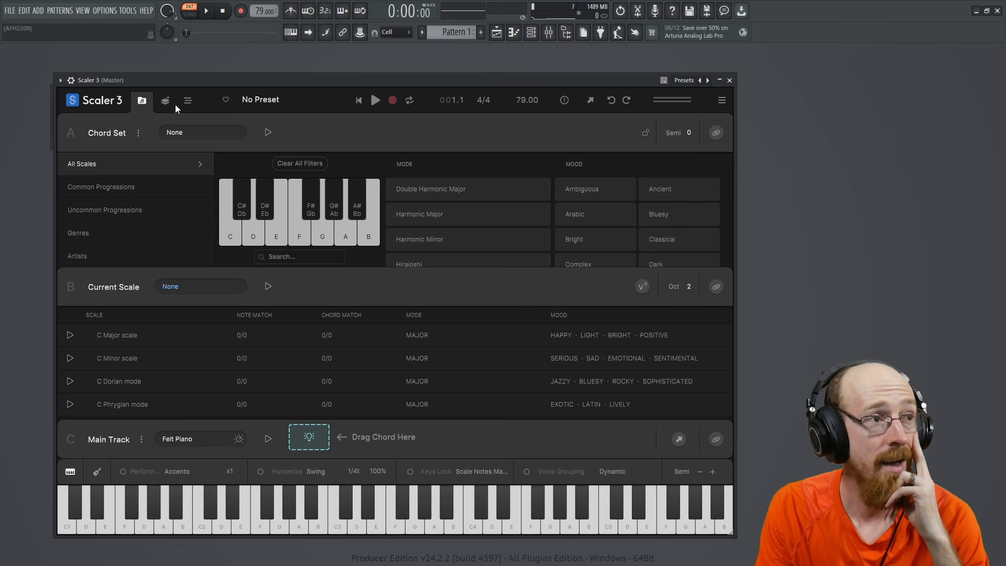
{"action": "left_click", "coordinate": [168, 106]}
{"action": "left_click", "coordinate": [190, 101]}
{"action": "left_click", "coordinate": [160, 102]}
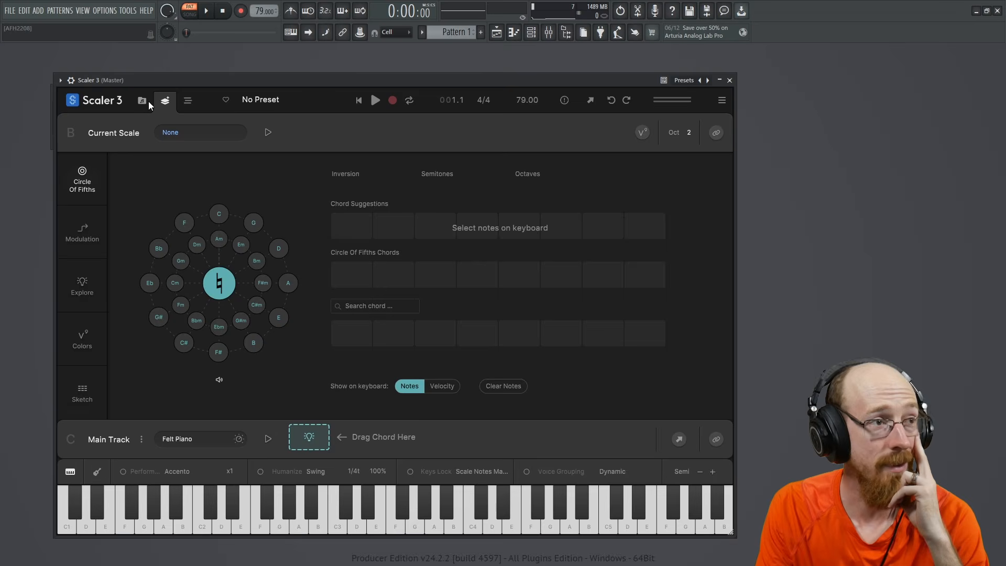
{"action": "left_click", "coordinate": [142, 101]}
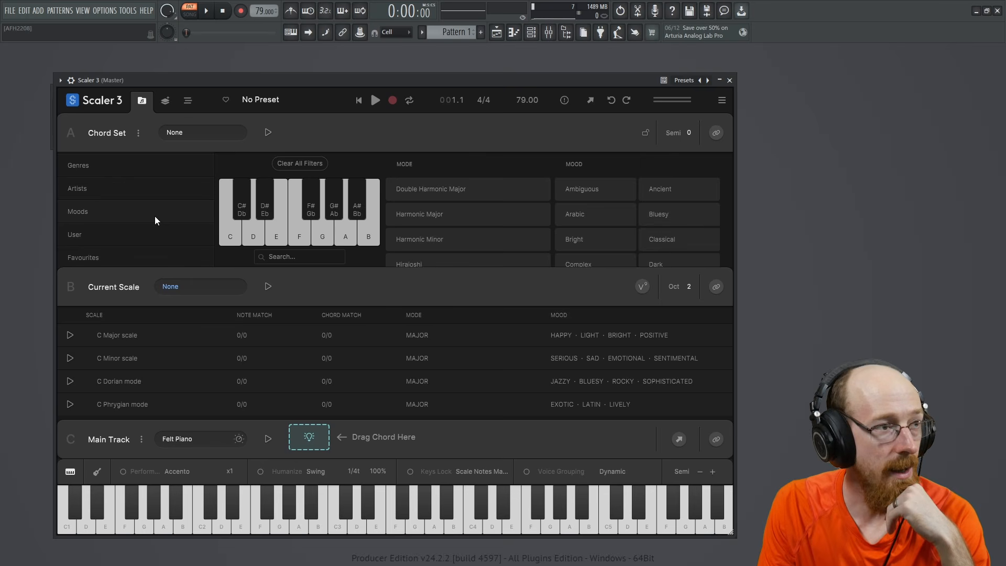
{"action": "left_click", "coordinate": [468, 233]}
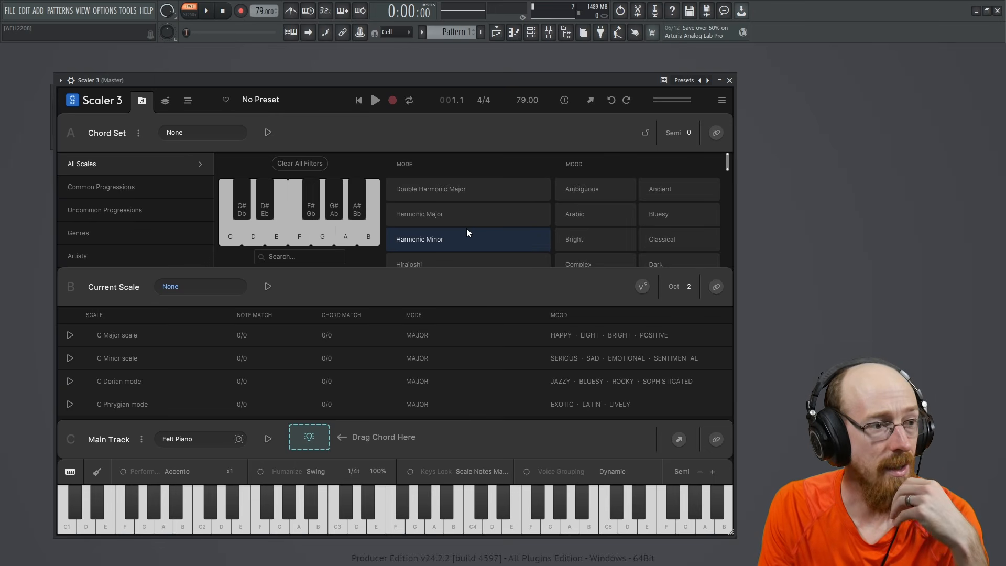
Step: Load the Disco 2 chord set from the Disco genre
{"action": "scroll", "coordinate": [133, 231], "scroll_direction": "down", "scroll_amount": 1}
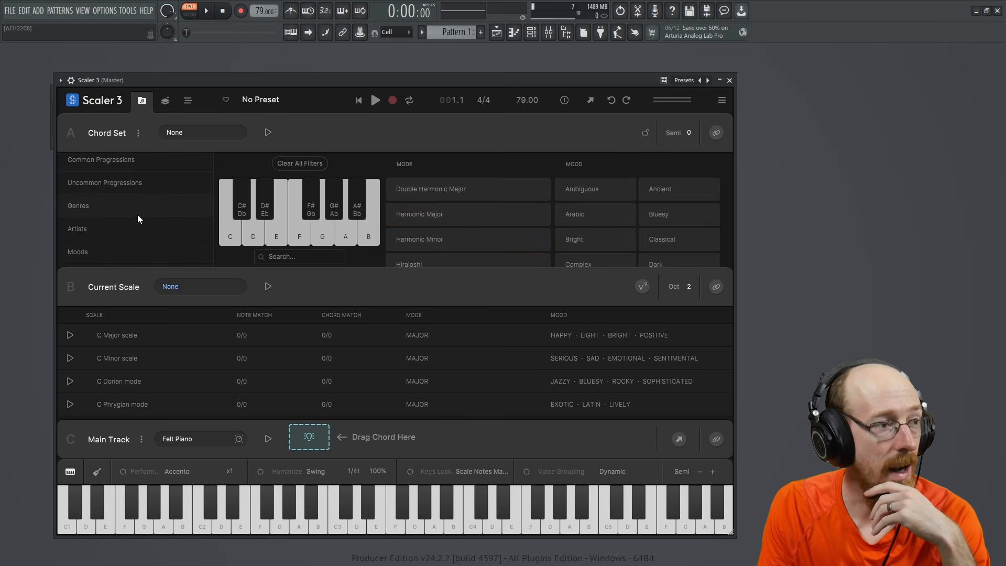
{"action": "left_click", "coordinate": [103, 205]}
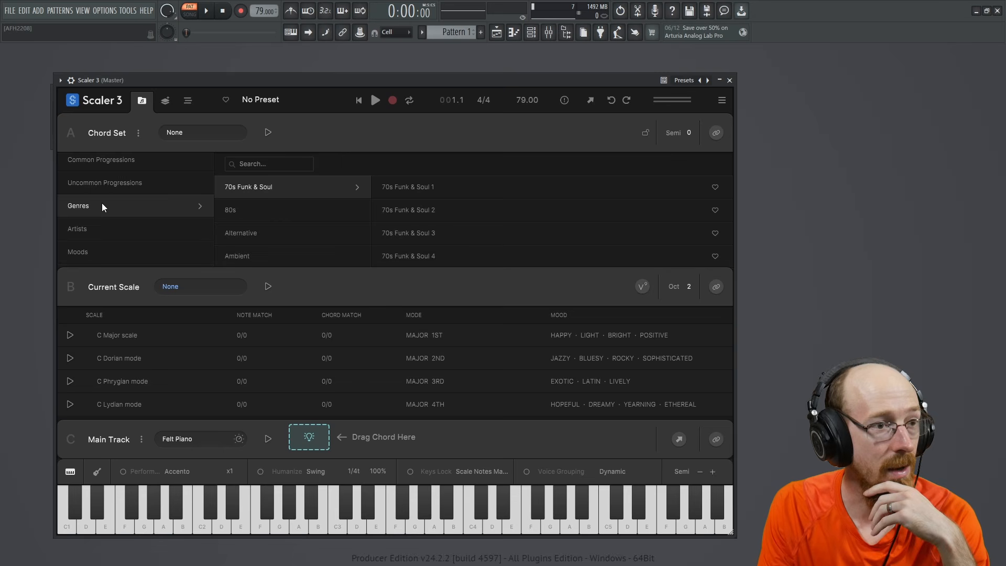
{"action": "scroll", "coordinate": [283, 210], "scroll_direction": "down", "scroll_amount": 3}
{"action": "scroll", "coordinate": [286, 220], "scroll_direction": "down", "scroll_amount": 3}
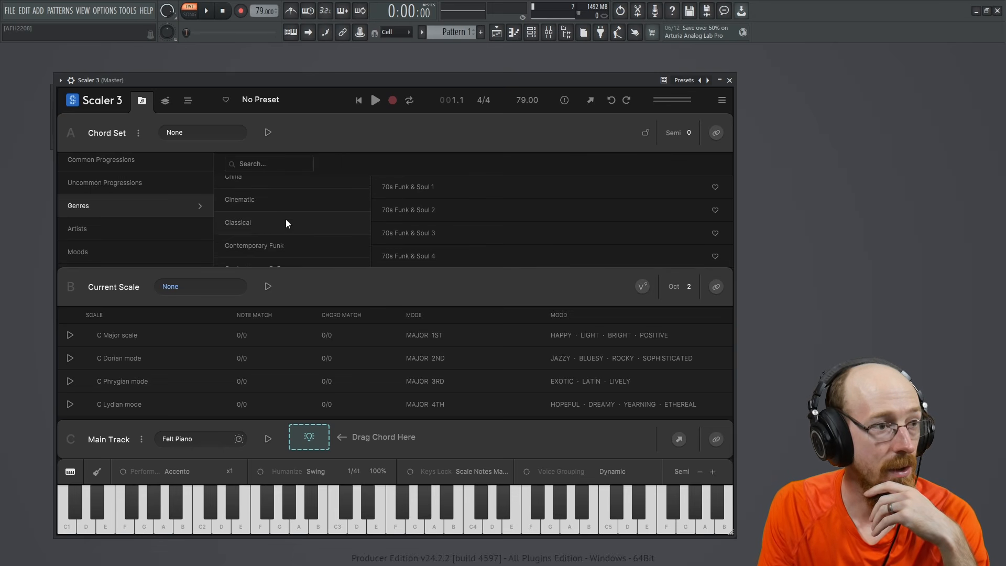
{"action": "scroll", "coordinate": [285, 223], "scroll_direction": "down", "scroll_amount": 4}
{"action": "scroll", "coordinate": [335, 233], "scroll_direction": "down", "scroll_amount": 1}
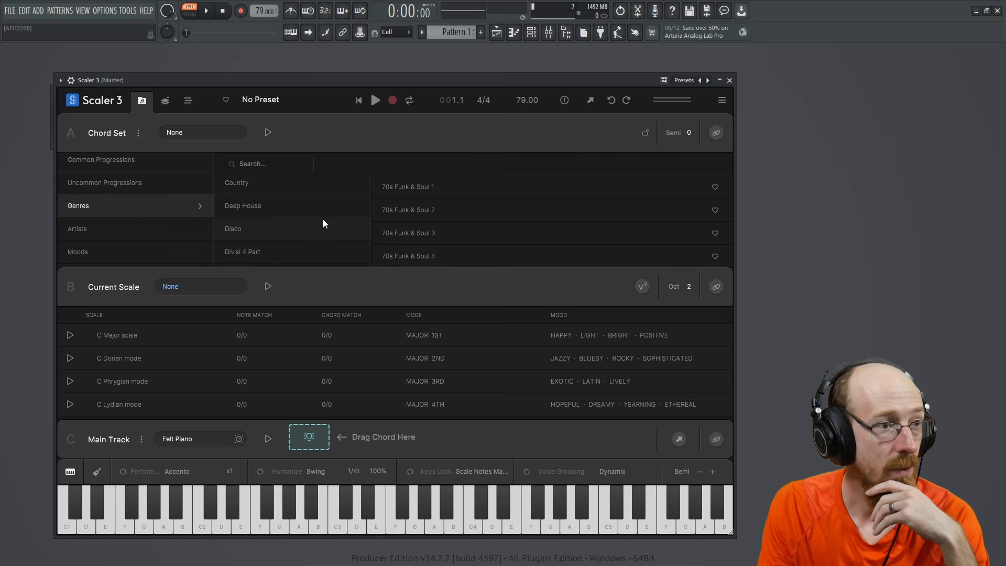
{"action": "left_click", "coordinate": [300, 230]}
{"action": "left_click", "coordinate": [409, 212]}
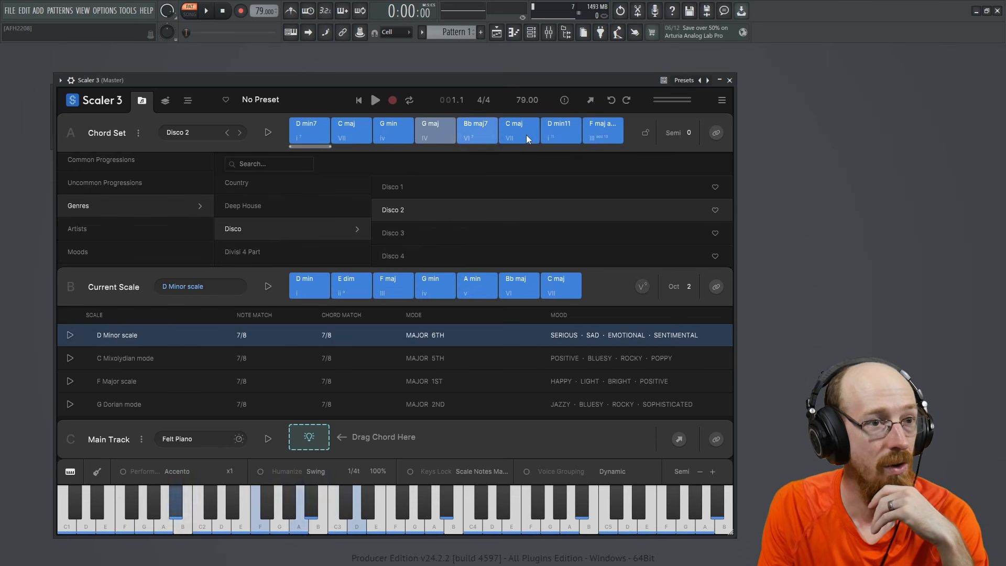
Step: Audition the D min7, G min and G maj chords of the Disco 2 chord set
{"action": "left_click", "coordinate": [303, 131]}
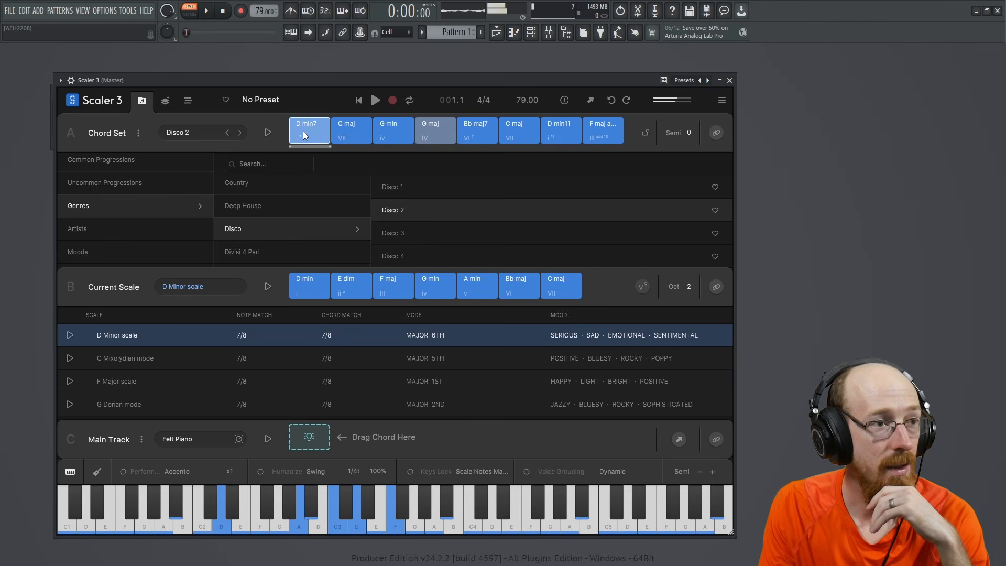
{"action": "left_click", "coordinate": [394, 129]}
{"action": "left_click", "coordinate": [432, 125]}
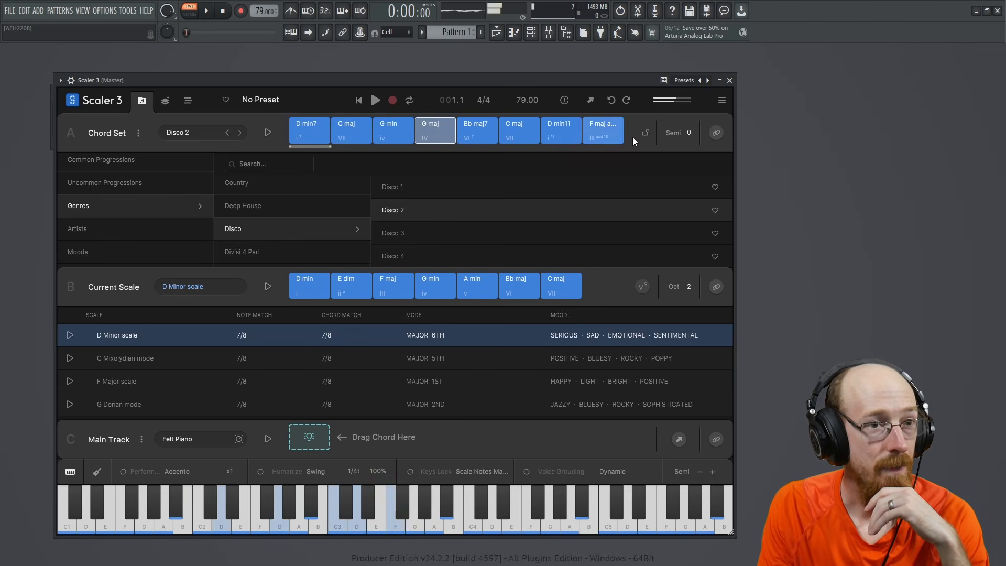
Step: Bind the Chord Set to the keyboard keys and copy all eight of its chords into the Main Track
{"action": "left_click", "coordinate": [715, 133]}
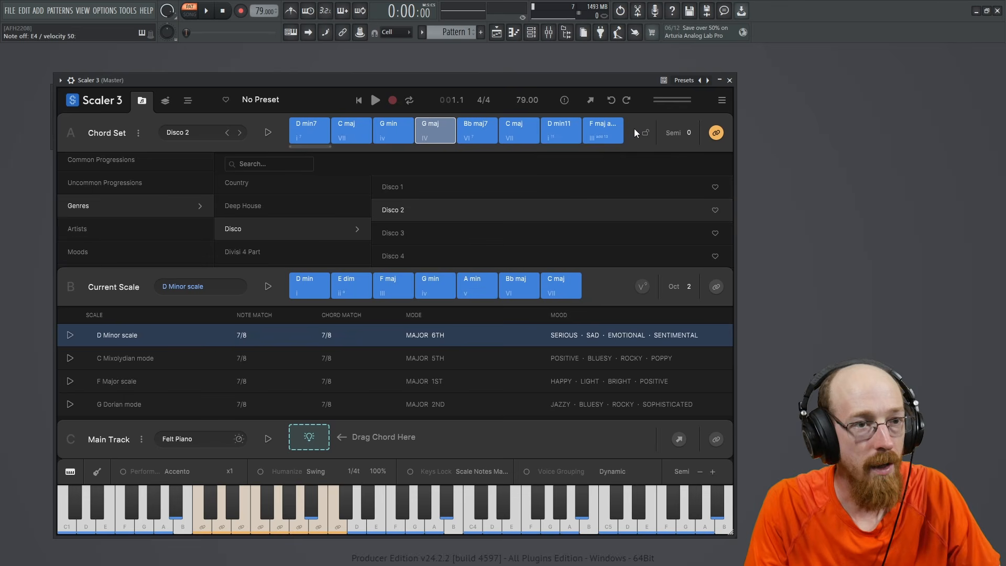
{"action": "left_click", "coordinate": [310, 135]}
{"action": "left_click_drag", "start_coordinate": [312, 134], "coordinate": [265, 130]}
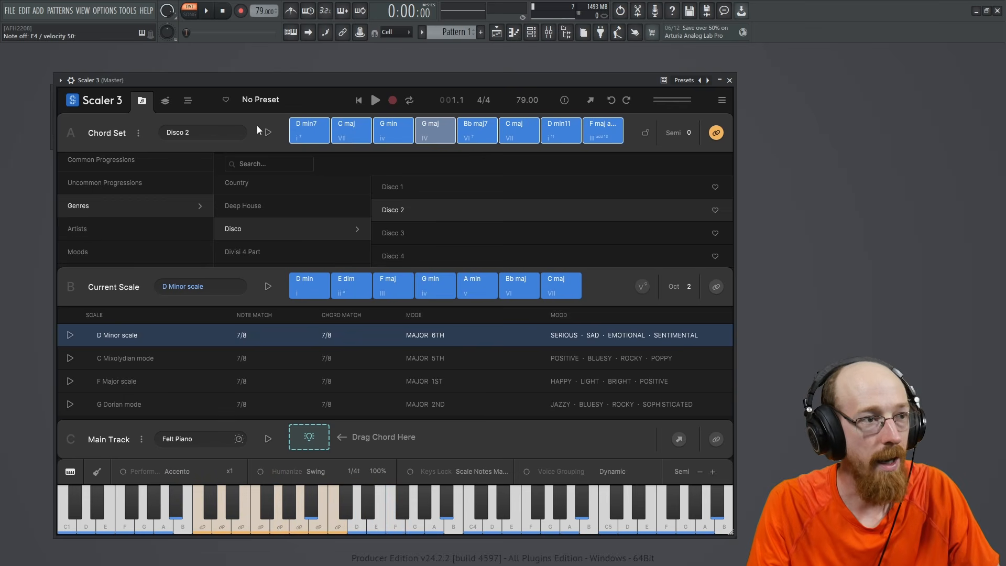
{"action": "left_click_drag", "start_coordinate": [318, 146], "coordinate": [310, 437]}
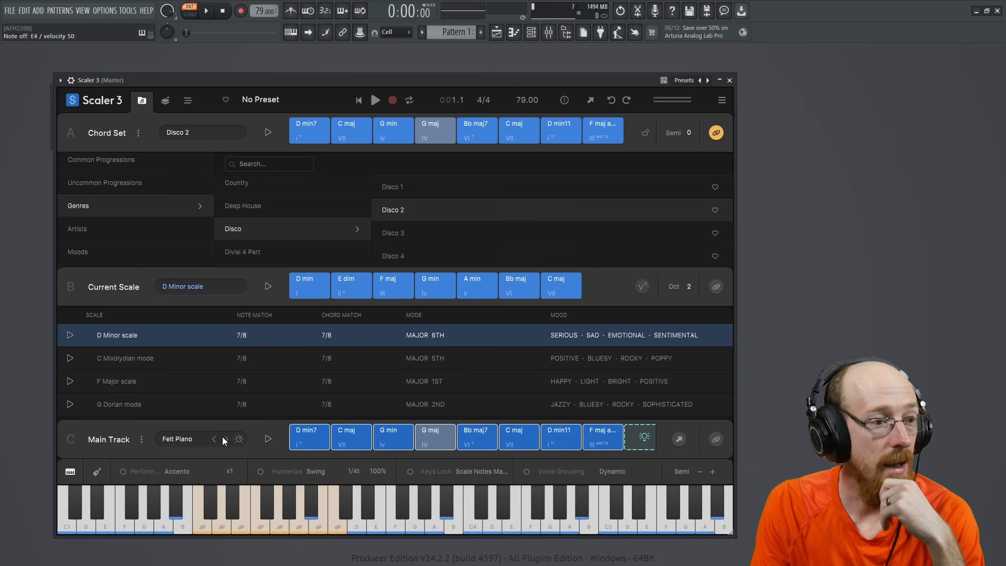
Step: Set the Main Track's sound to Electric Piano and play back its chords
{"action": "left_click", "coordinate": [181, 438]}
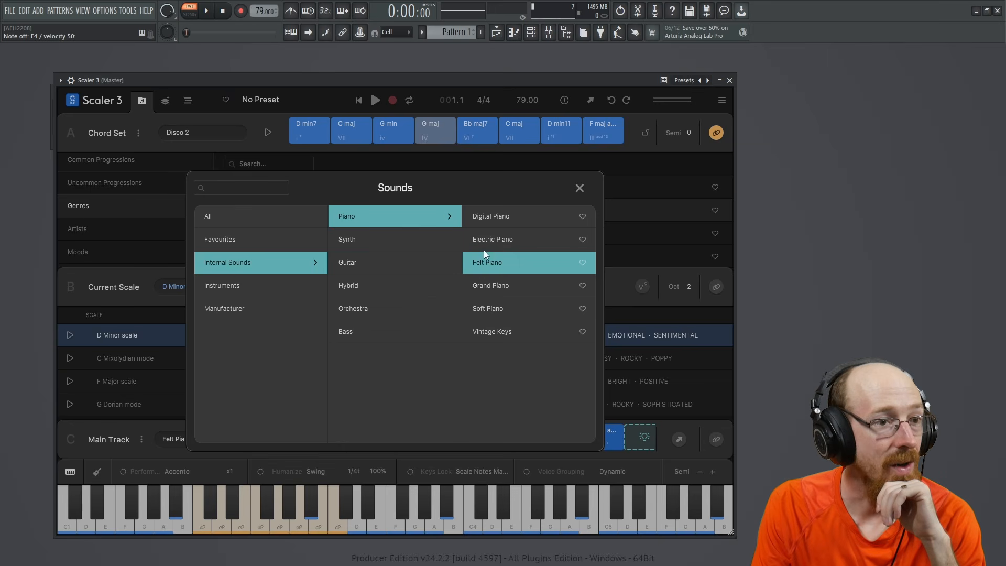
{"action": "left_click", "coordinate": [509, 243]}
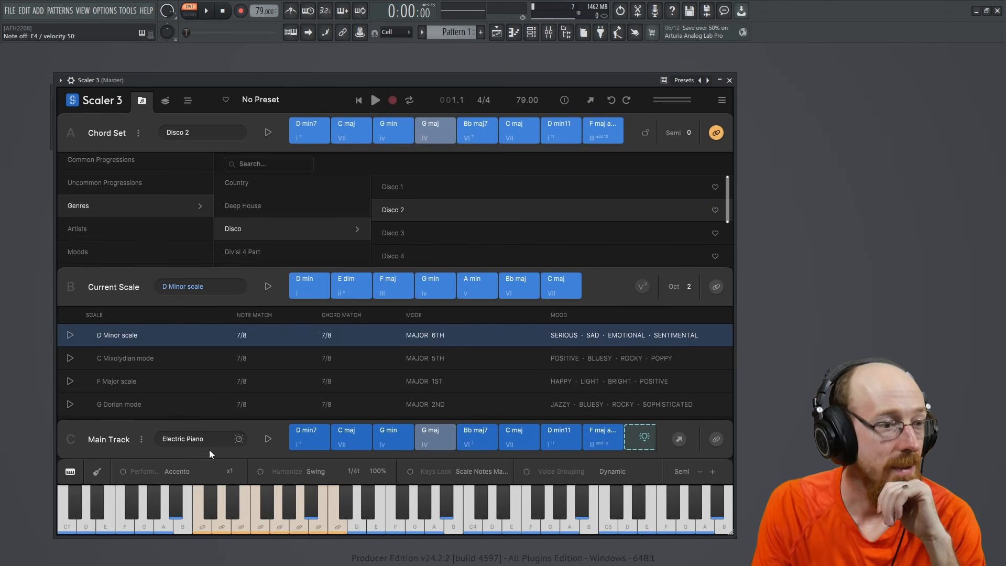
{"action": "left_click", "coordinate": [268, 439]}
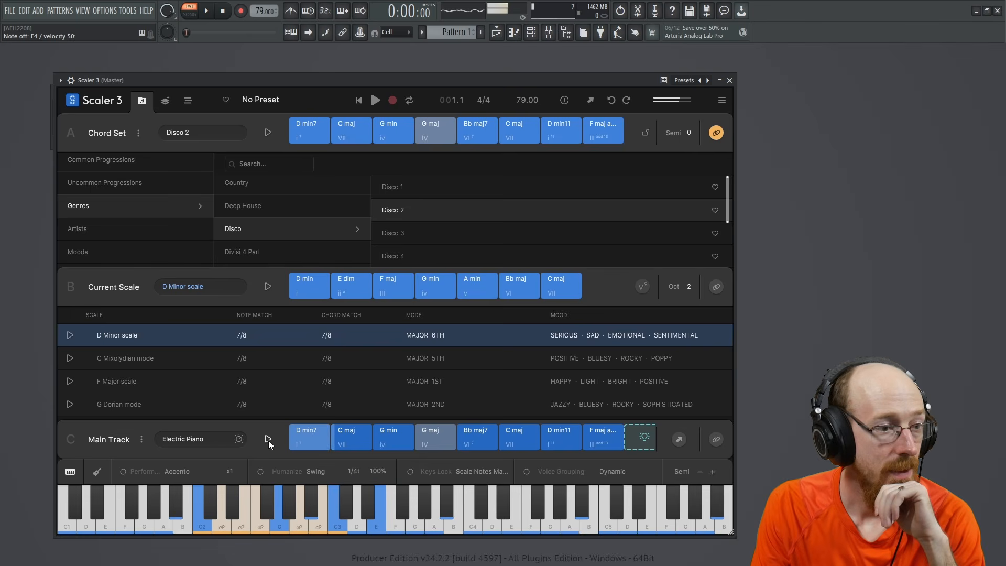
{"action": "left_click", "coordinate": [268, 440]}
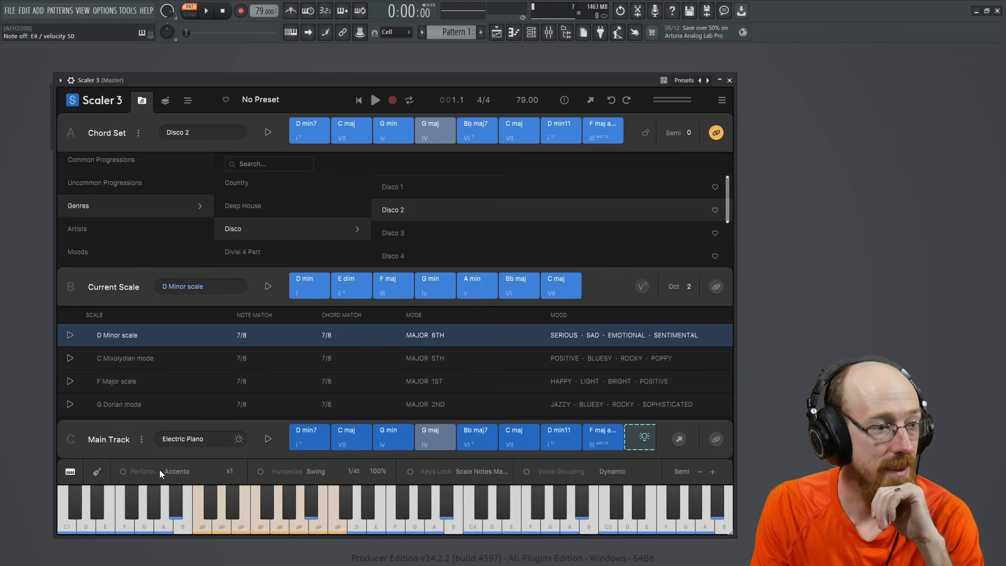
Step: Turn on the performance motion with the Accento pattern and play back the Main Track with it
{"action": "left_click", "coordinate": [123, 471]}
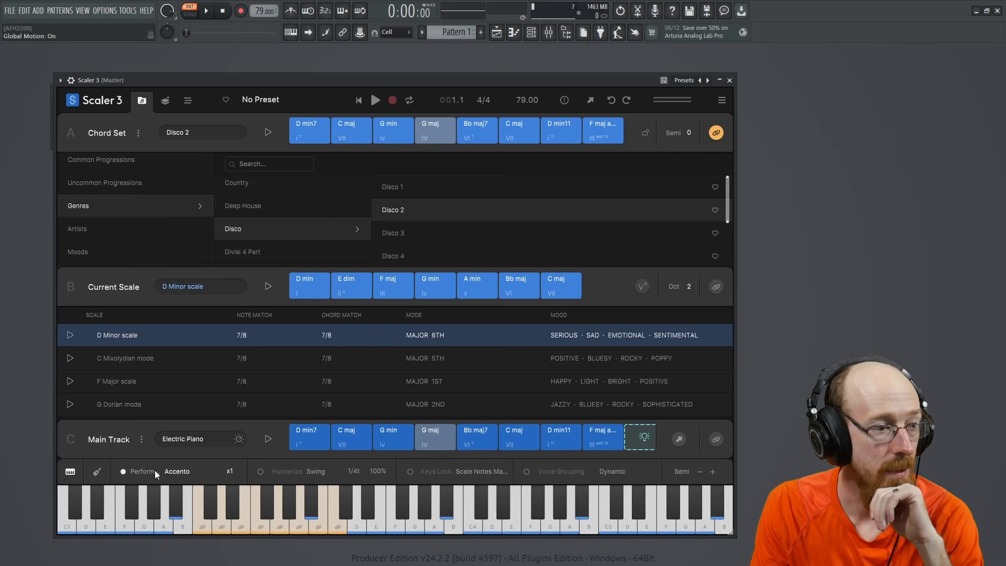
{"action": "left_click", "coordinate": [174, 473]}
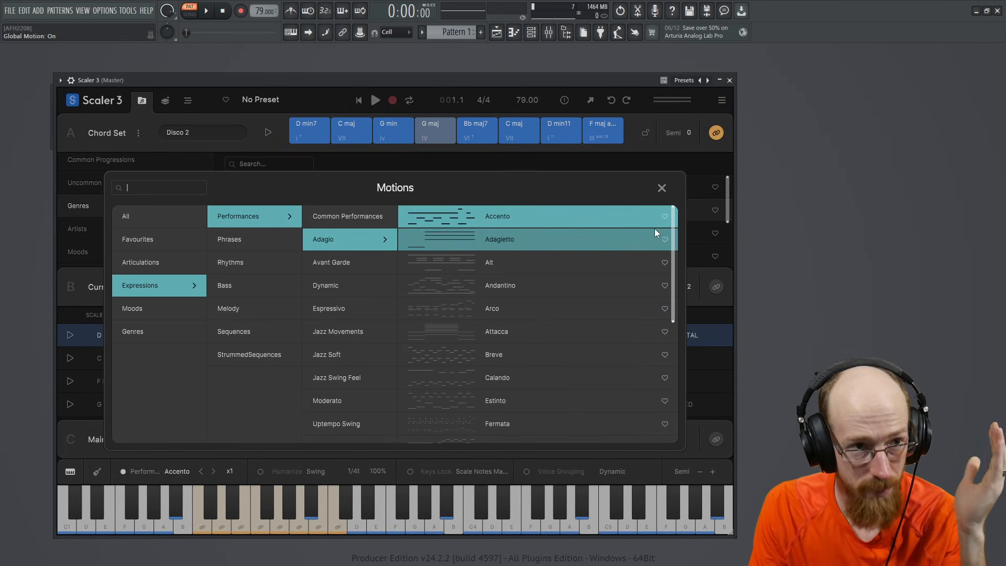
{"action": "left_click", "coordinate": [661, 188]}
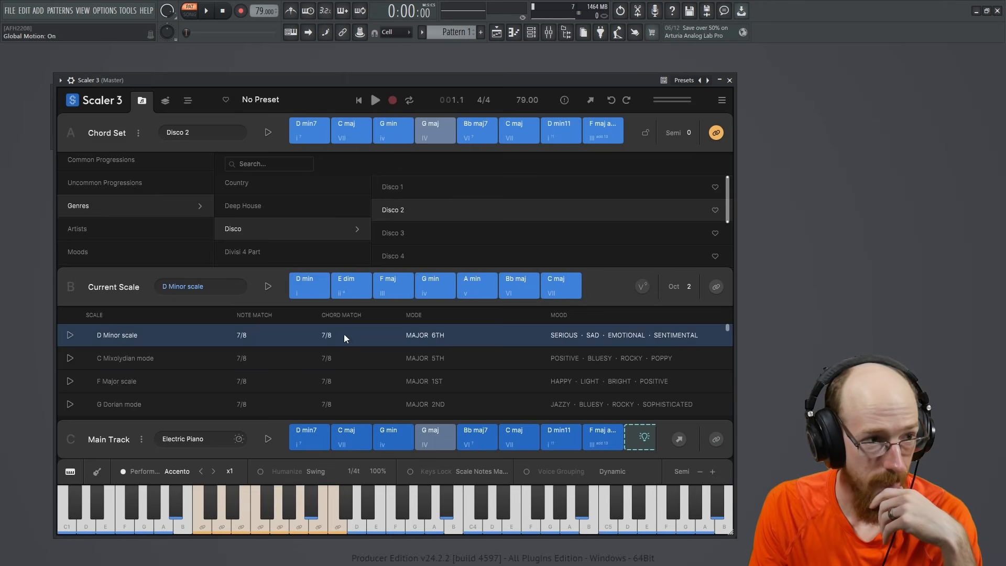
{"action": "left_click", "coordinate": [267, 438]}
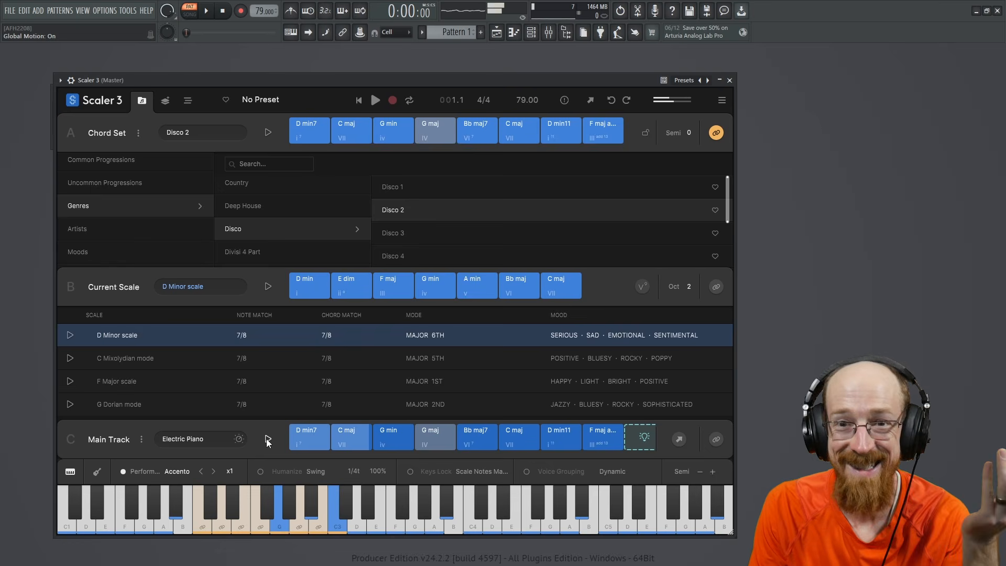
{"action": "left_click", "coordinate": [266, 438]}
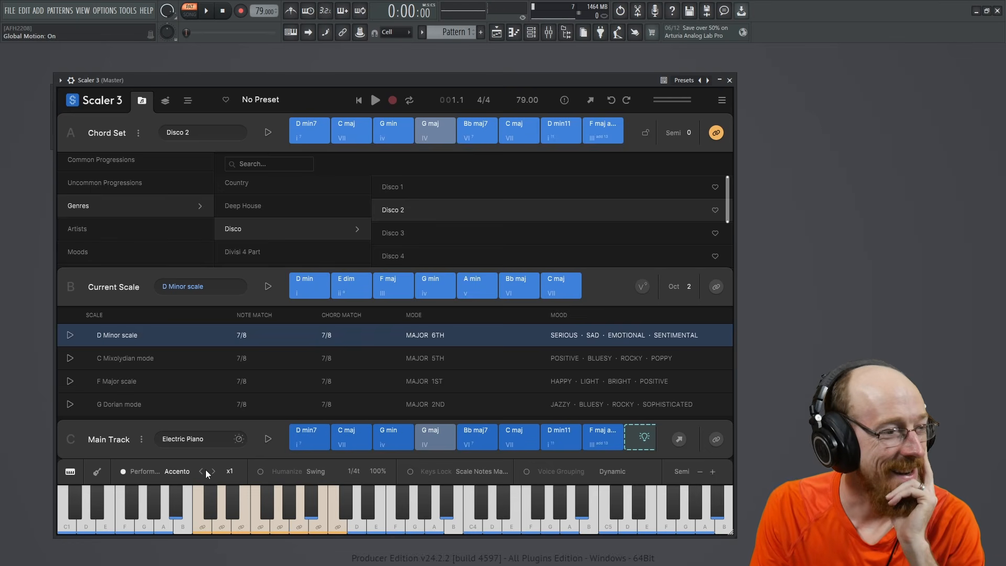
Step: Audition the Presto rhythm Ed, and apply the Presto rhythm Farsa as the Main Track's motion
{"action": "left_click", "coordinate": [185, 470]}
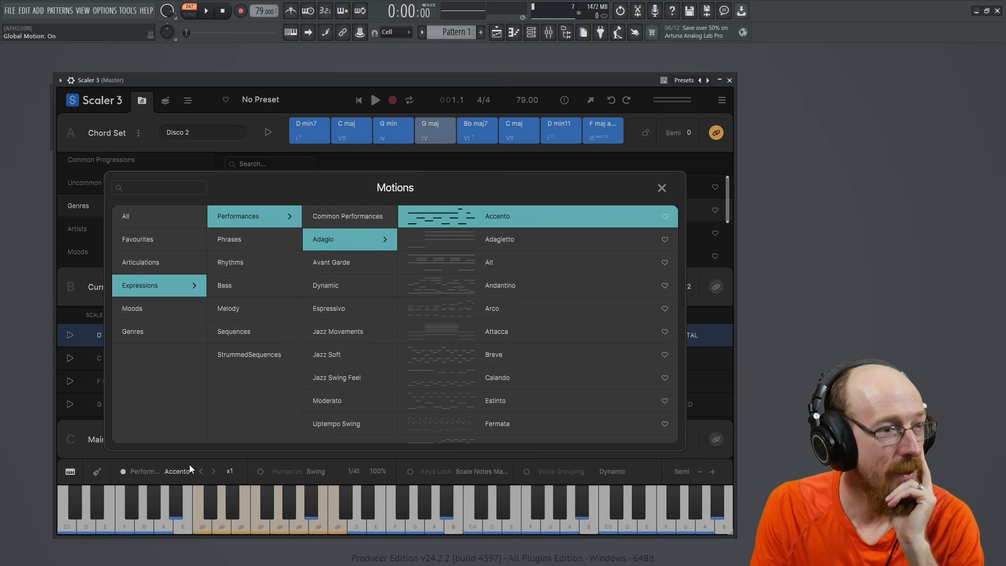
{"action": "left_click", "coordinate": [275, 256]}
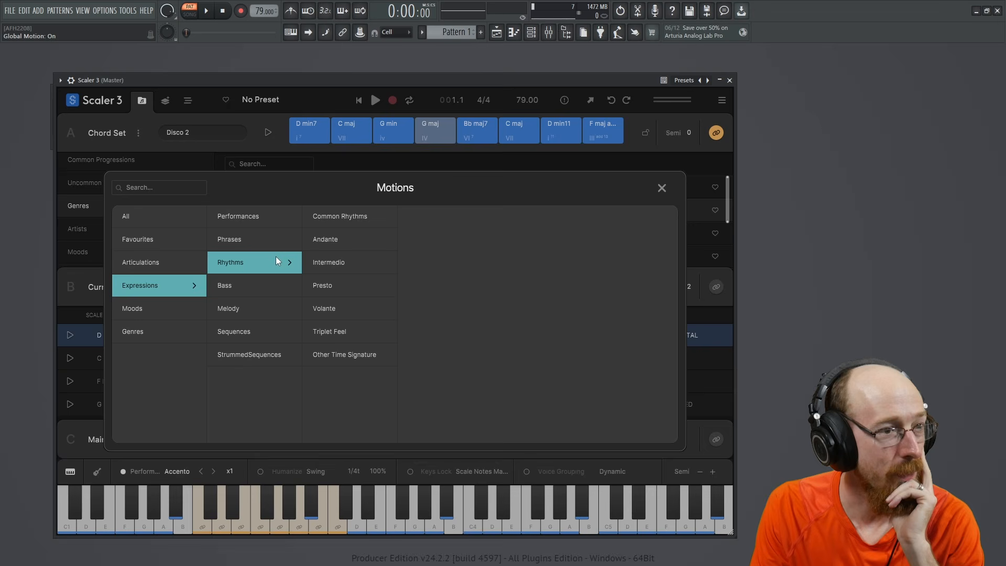
{"action": "left_click", "coordinate": [332, 280]}
{"action": "left_click", "coordinate": [433, 287]}
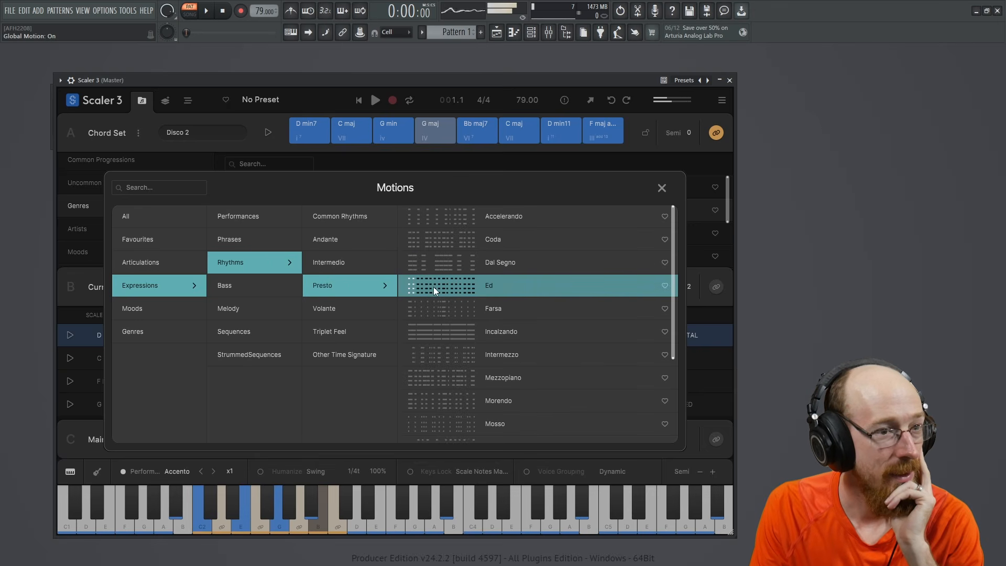
{"action": "left_click", "coordinate": [426, 308]}
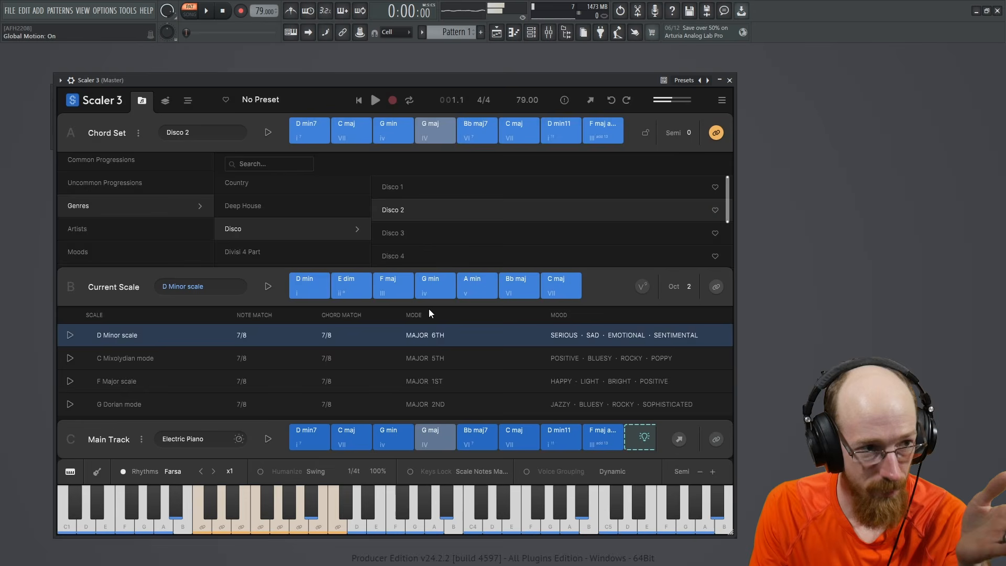
{"action": "double_click", "coordinate": [428, 309]}
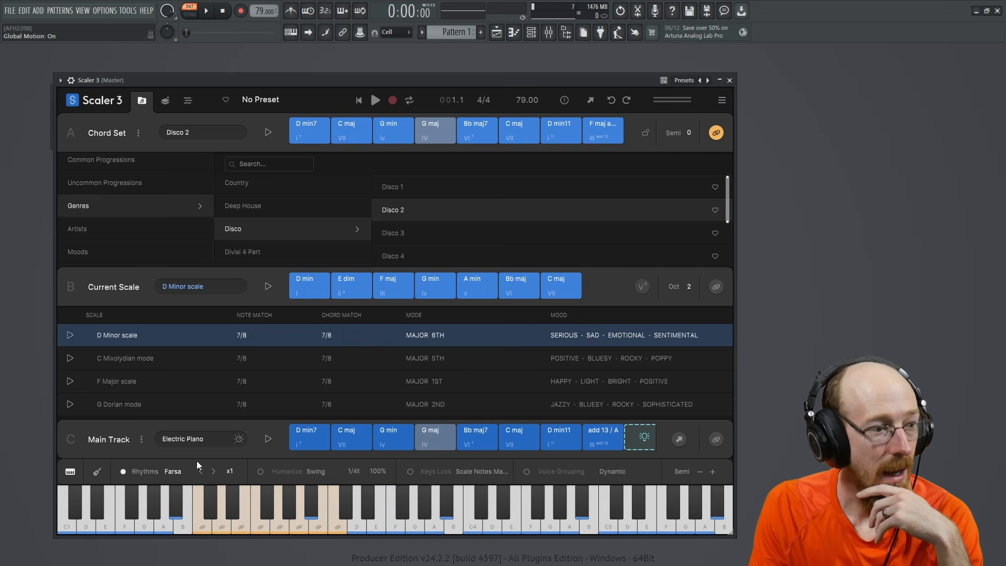
Step: Change the Main Track's sound to the orchestral Staccato Strings and play back the progression
{"action": "left_click", "coordinate": [187, 441]}
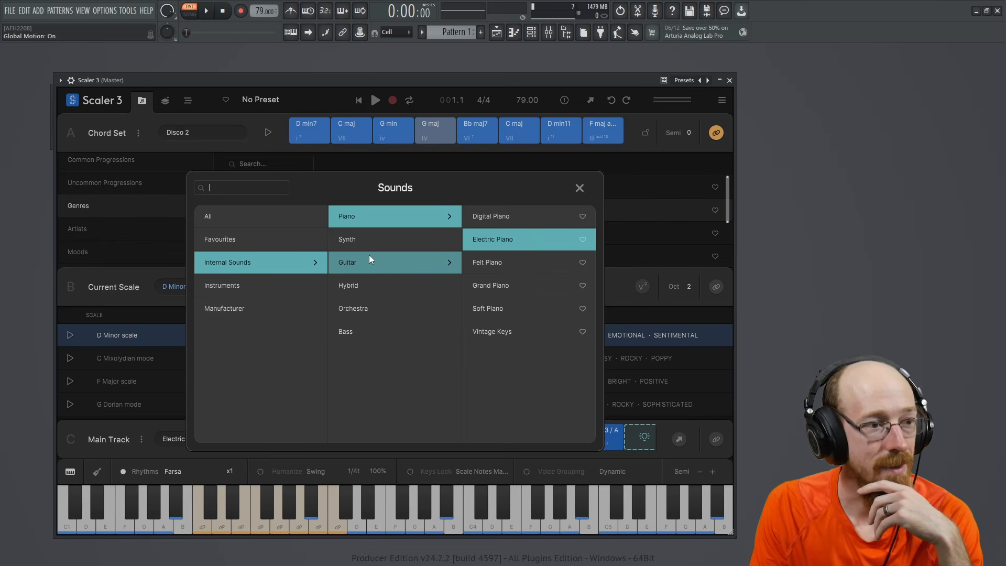
{"action": "left_click", "coordinate": [384, 304]}
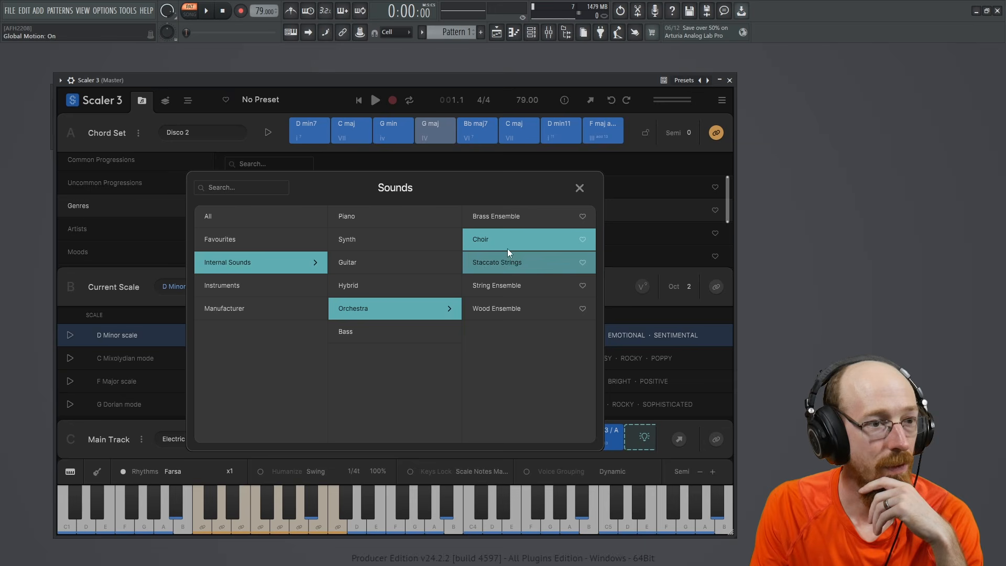
{"action": "left_click", "coordinate": [485, 263]}
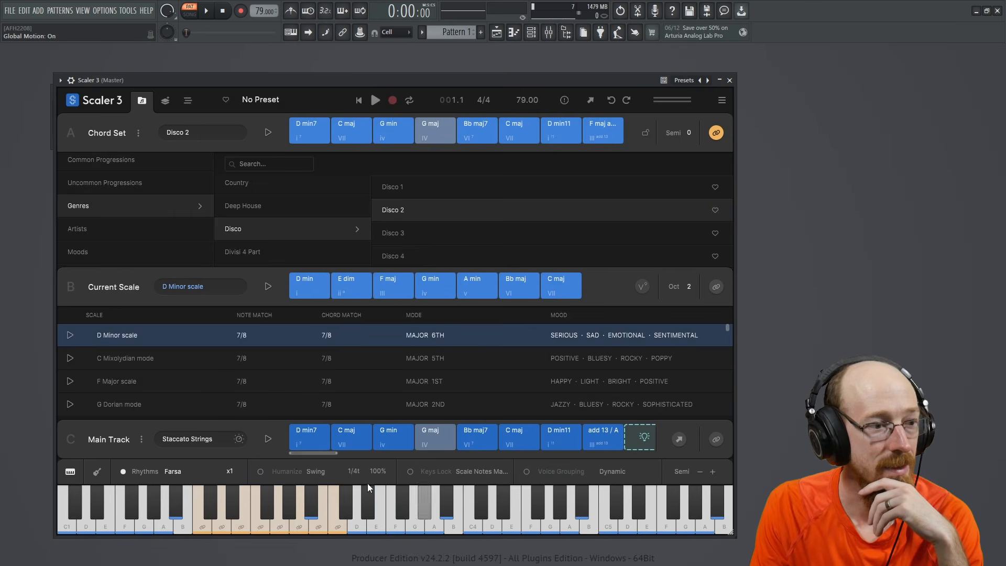
{"action": "left_click", "coordinate": [268, 440]}
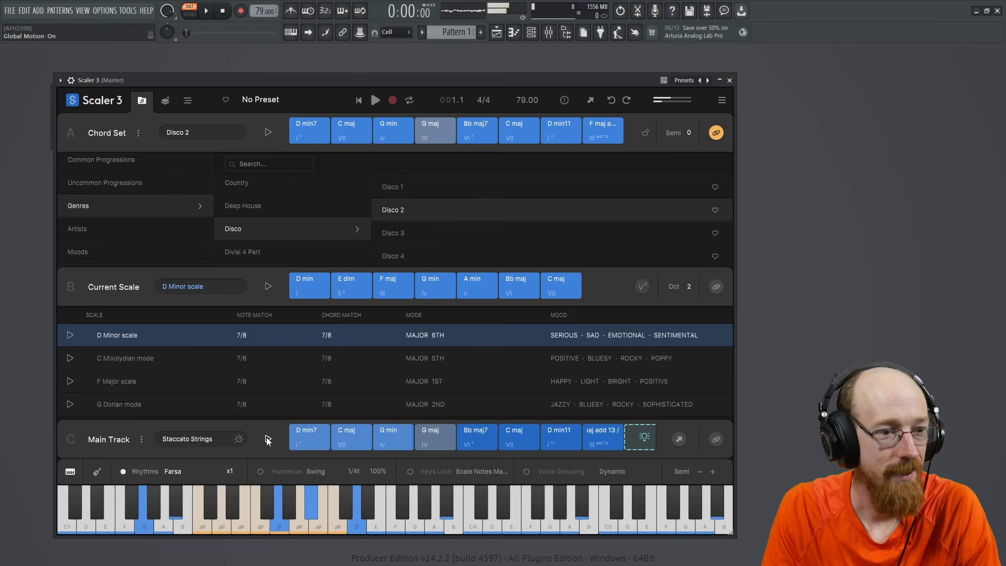
Step: Stop the playback, open the arrangement view, and look at the guitar fretboard display before returning to the keyboard
{"action": "left_click", "coordinate": [266, 437]}
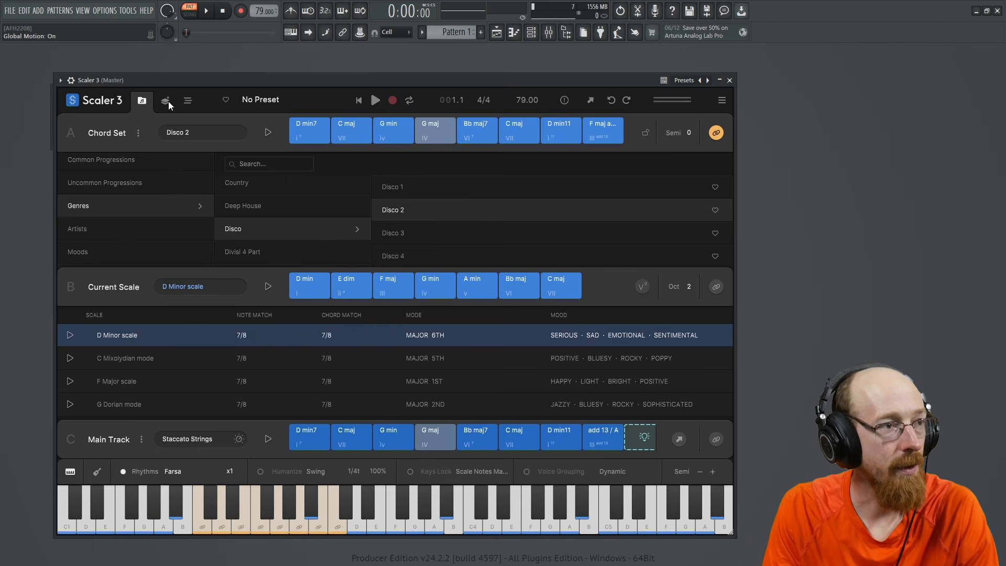
{"action": "left_click", "coordinate": [189, 101]}
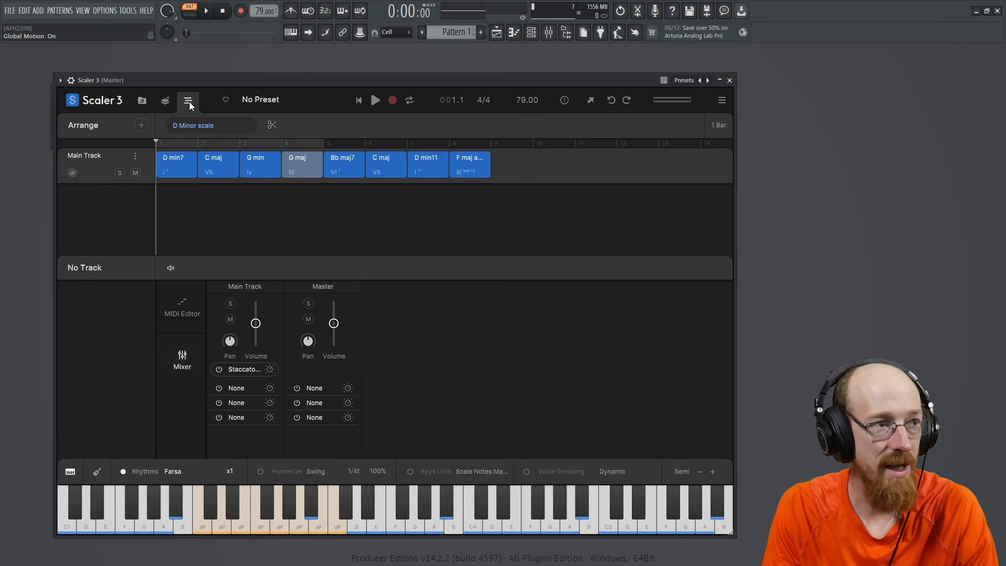
{"action": "left_click", "coordinate": [98, 471]}
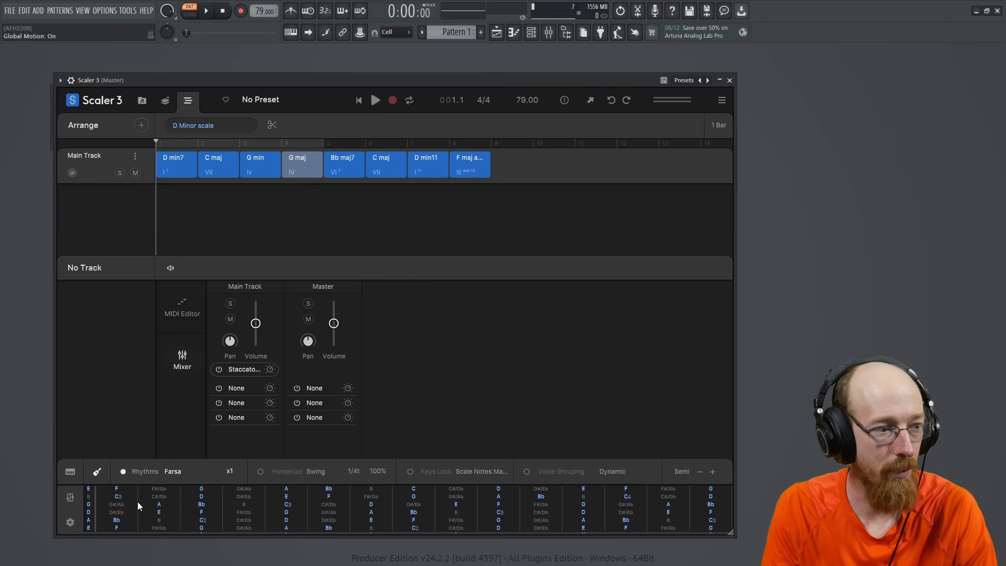
{"action": "left_click", "coordinate": [70, 471]}
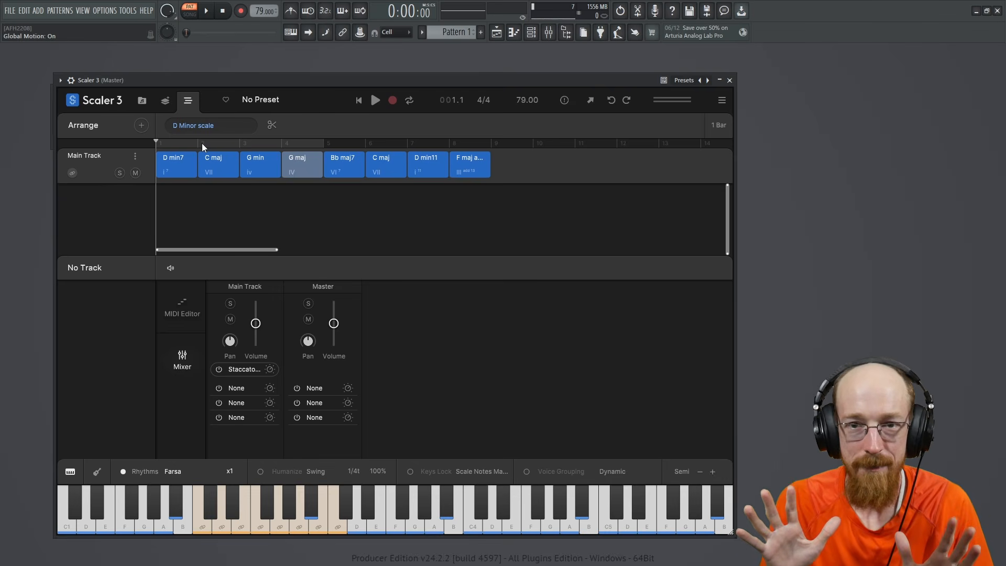
Step: Open the MIDI editor and inspect the notes of the D min7, C maj and G min chords on the Main Track
{"action": "left_click", "coordinate": [183, 296]}
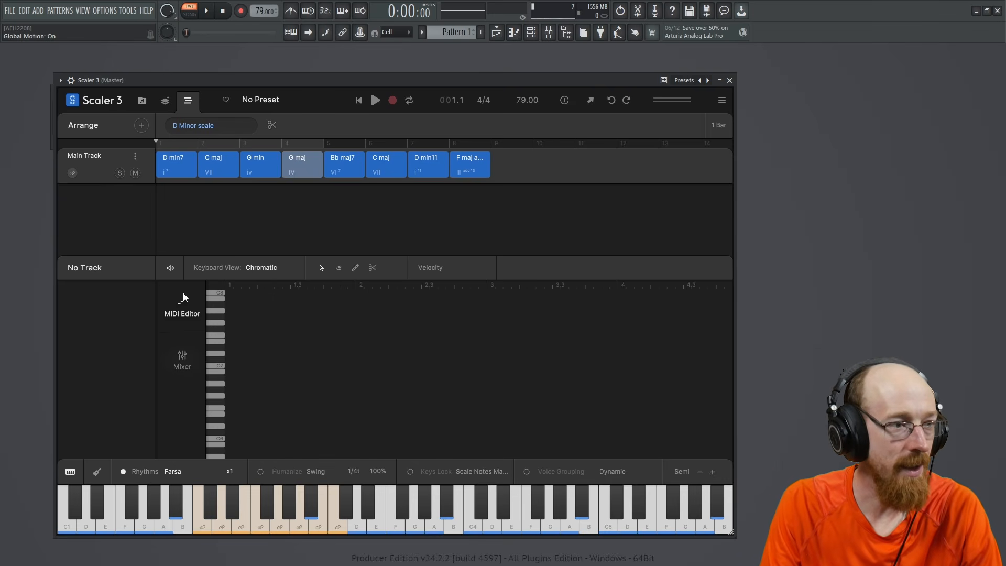
{"action": "left_click", "coordinate": [179, 166]}
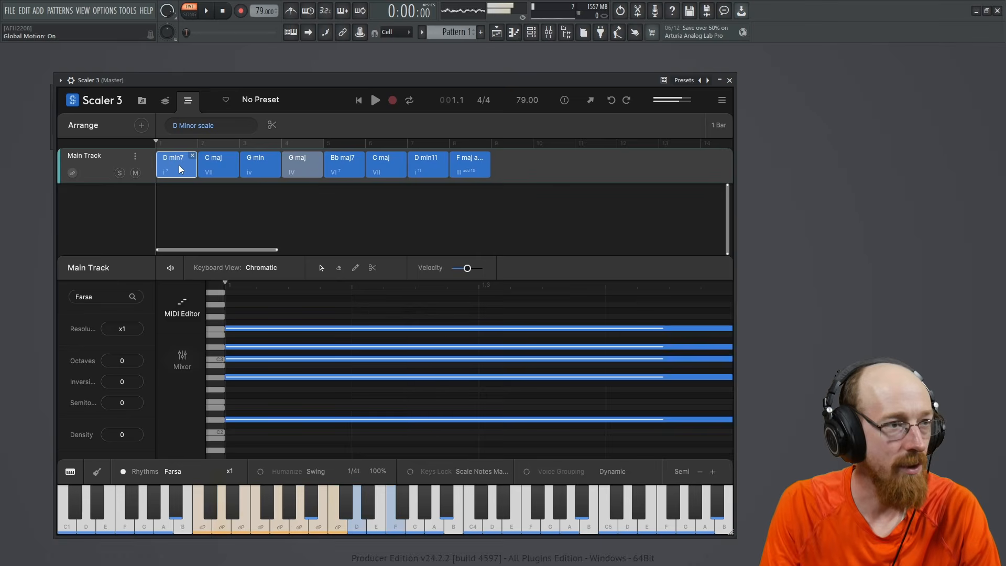
{"action": "left_click", "coordinate": [221, 164]}
{"action": "left_click", "coordinate": [267, 163]}
{"action": "left_click", "coordinate": [180, 173]}
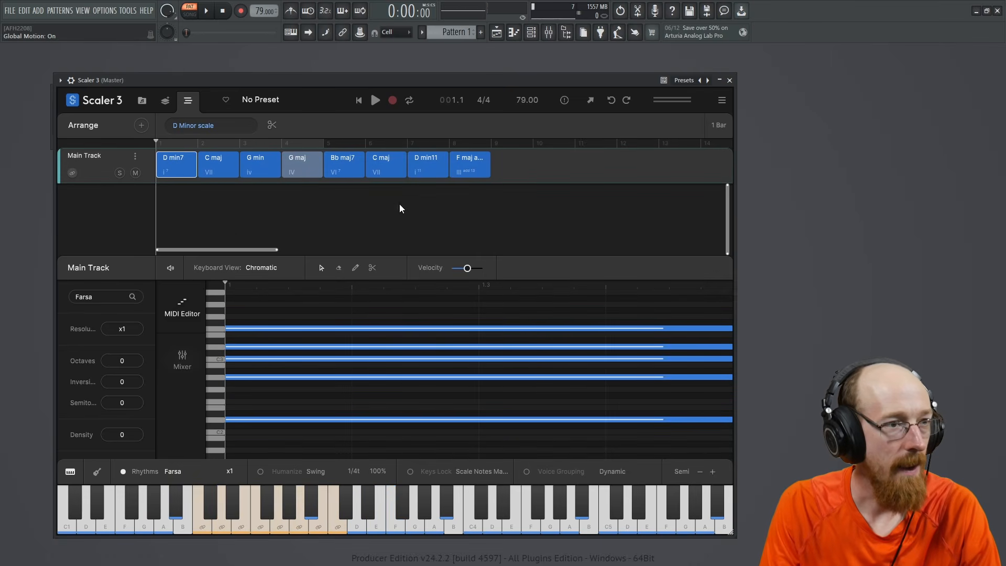
{"action": "left_click", "coordinate": [271, 161]}
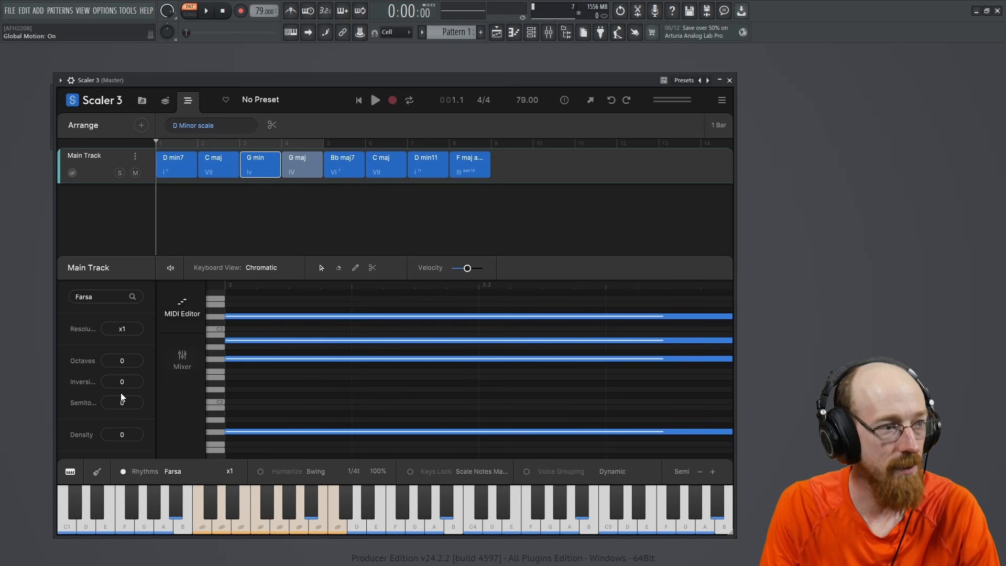
Step: Try a density of 4 on the D min7 chord, audition it, and return the density to 0
{"action": "scroll", "coordinate": [85, 384], "scroll_direction": "down", "scroll_amount": 1}
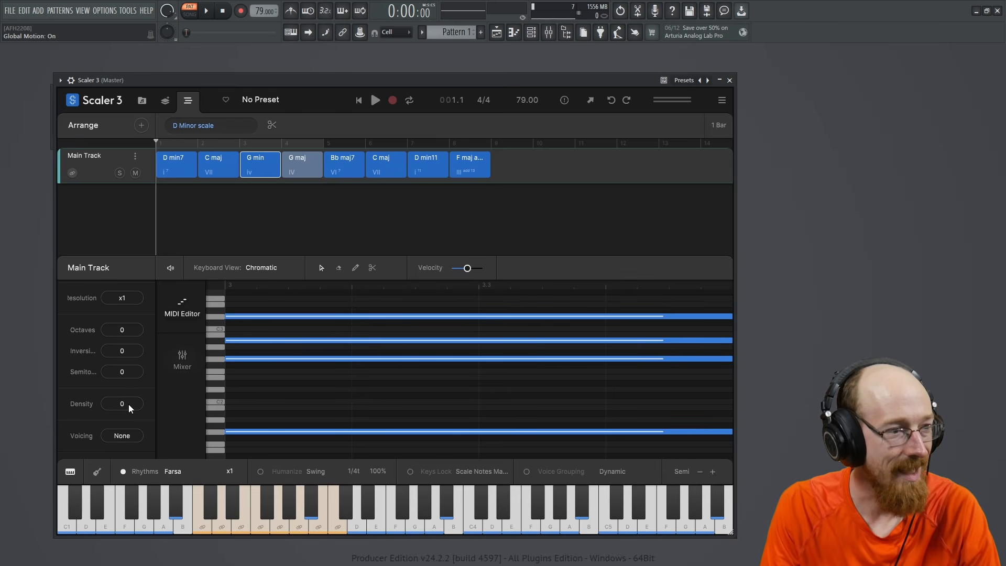
{"action": "left_click", "coordinate": [180, 164]}
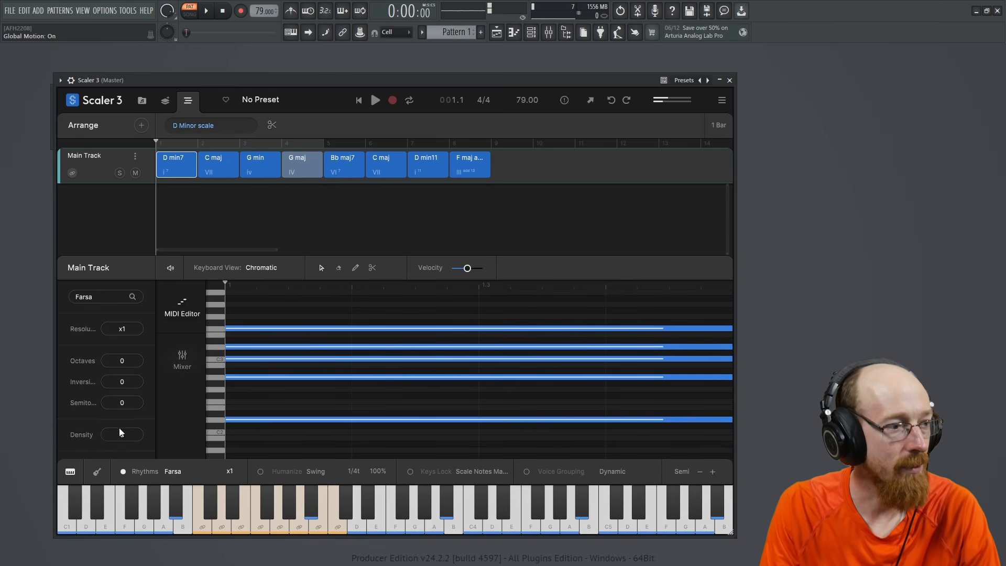
{"action": "left_click_drag", "start_coordinate": [130, 432], "coordinate": [142, 340]}
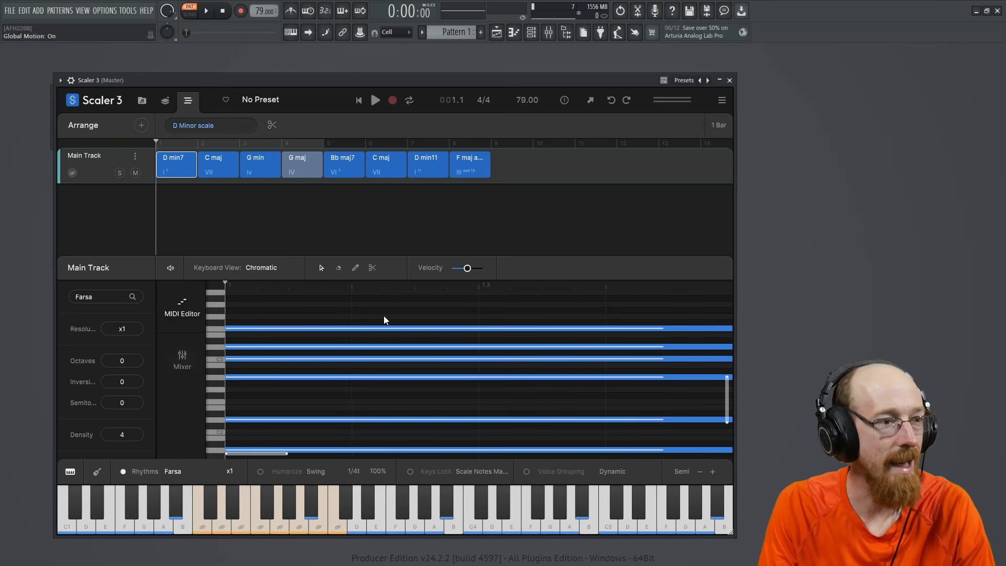
{"action": "left_click", "coordinate": [164, 161]}
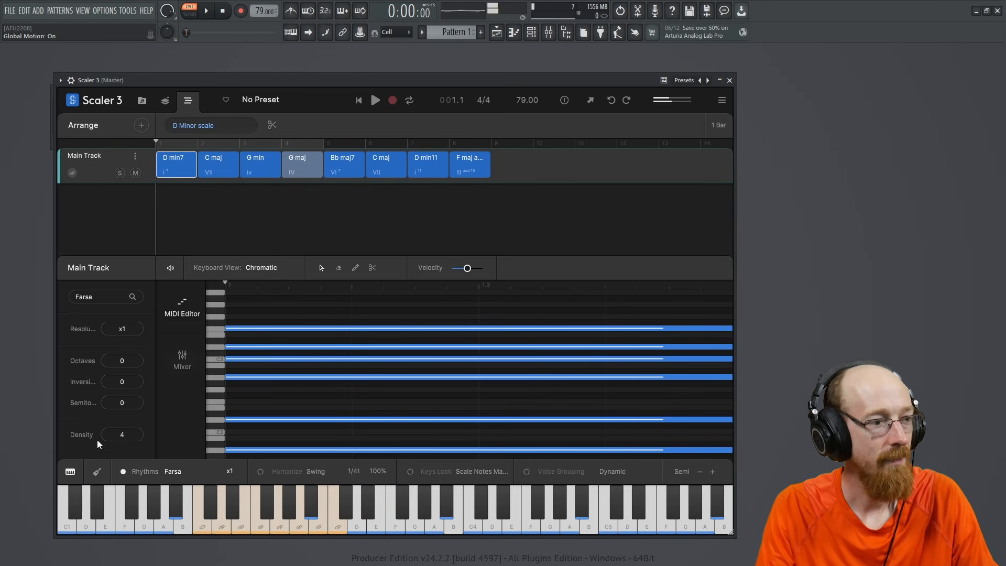
{"action": "left_click_drag", "start_coordinate": [124, 458], "coordinate": [131, 546]}
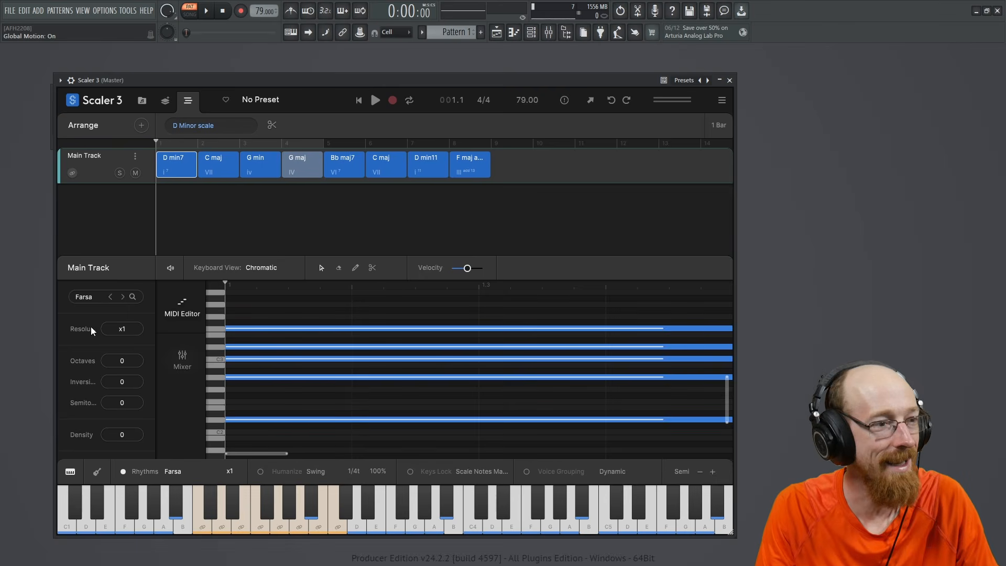
Step: Select all the chords on the Main Track and apply Auto Voice Leading to them
{"action": "left_click", "coordinate": [193, 161]}
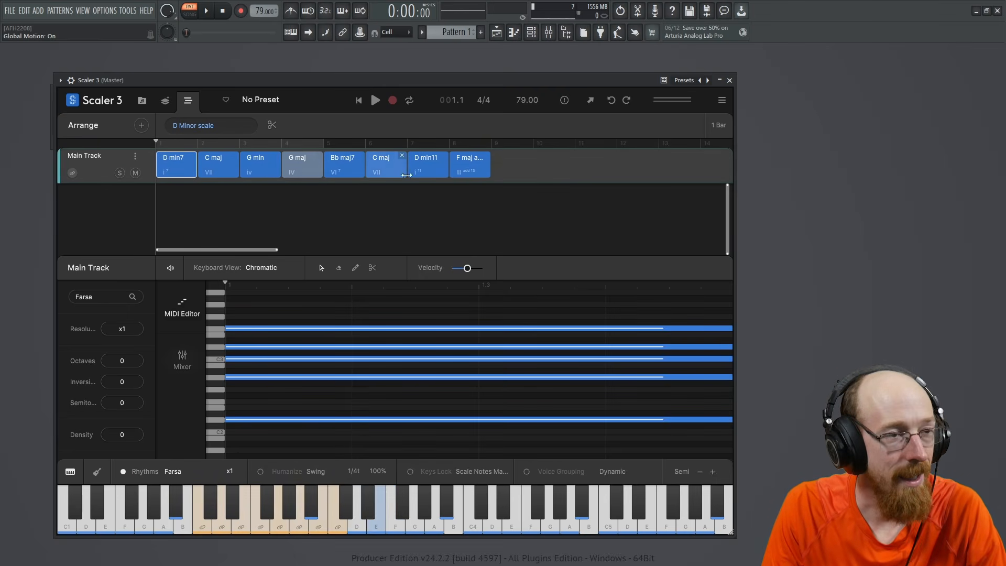
{"action": "left_click", "coordinate": [507, 166]}
{"action": "left_click", "coordinate": [123, 156]}
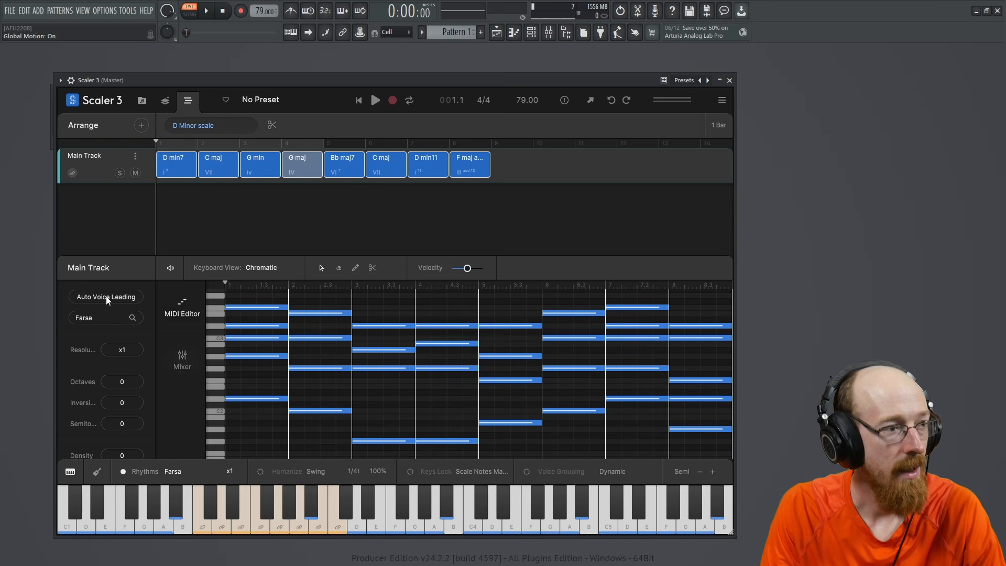
{"action": "left_click", "coordinate": [119, 299]}
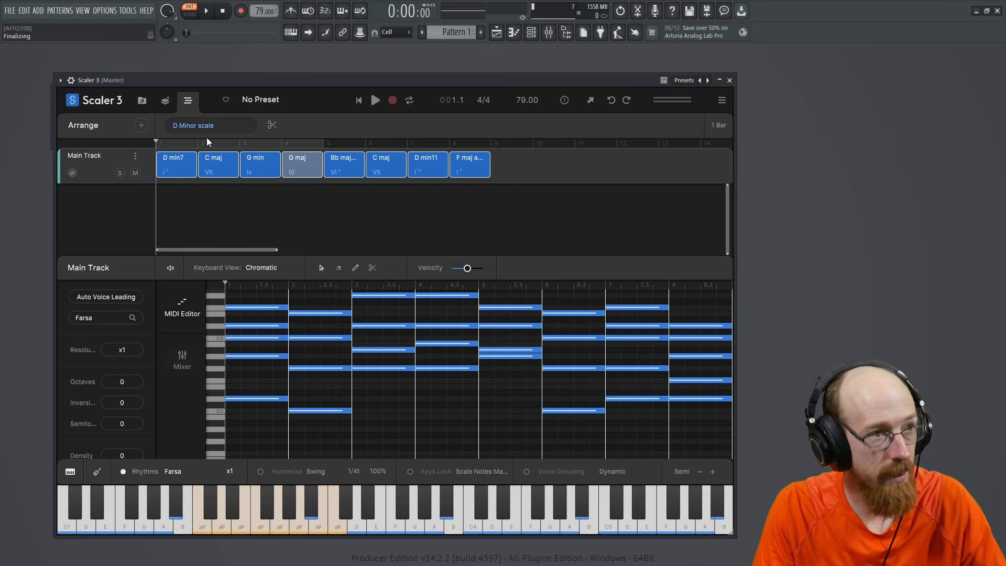
Step: Play back the voice-led progression through bar 8 and stop it
{"action": "left_click", "coordinate": [375, 104]}
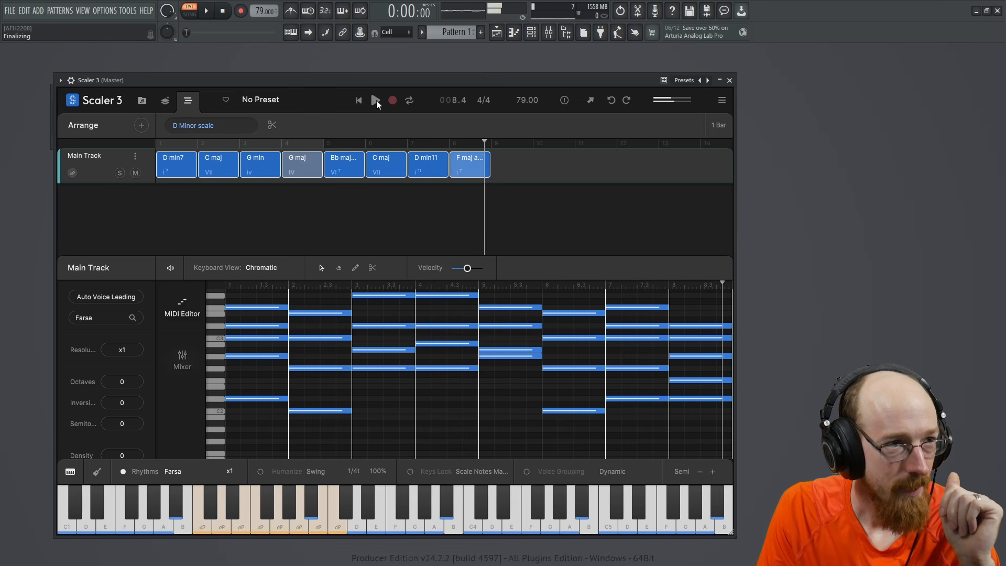
{"action": "left_click", "coordinate": [376, 100]}
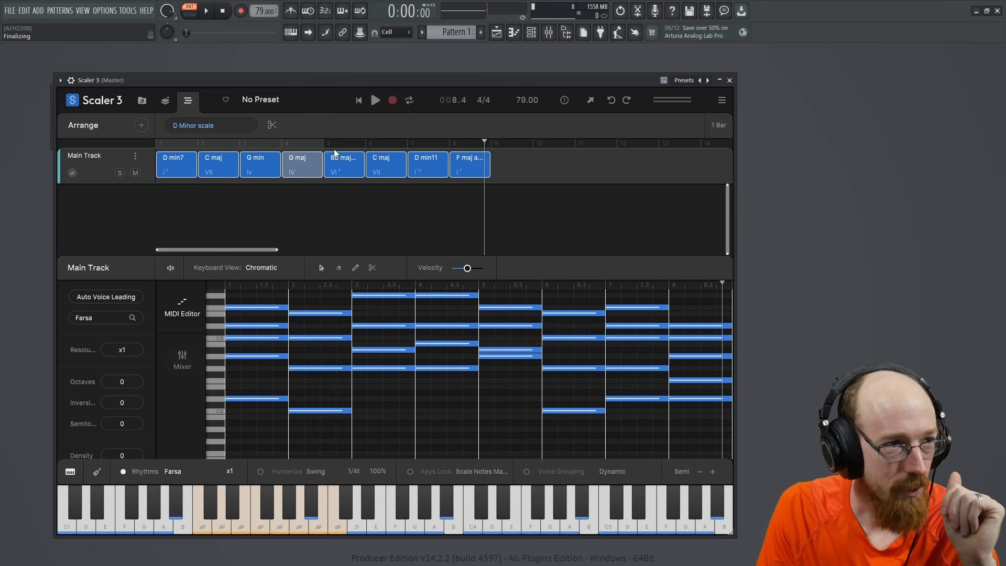
{"action": "left_click", "coordinate": [249, 167]}
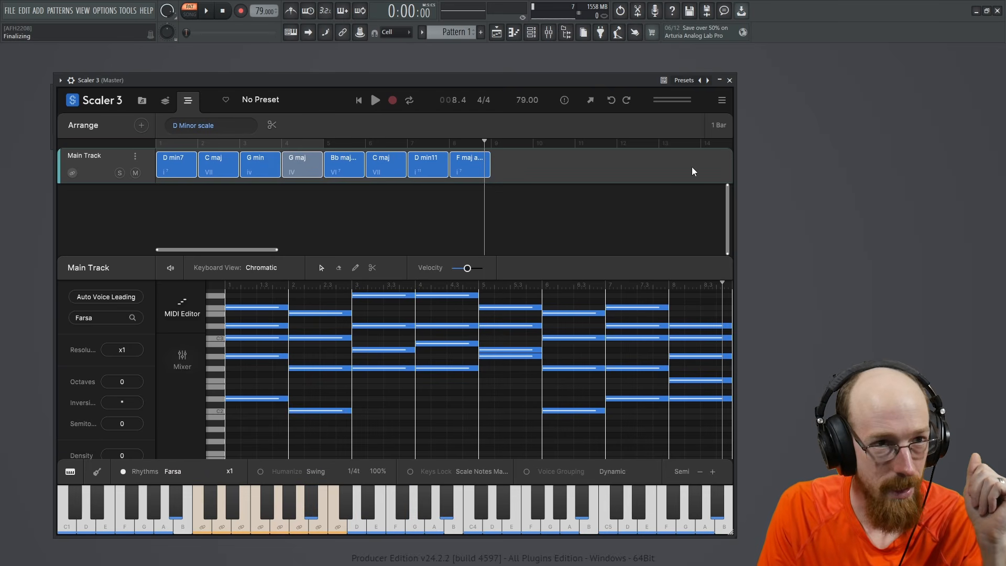
Step: Set the arrangement's grid resolution to 1/8
{"action": "left_click", "coordinate": [718, 126]}
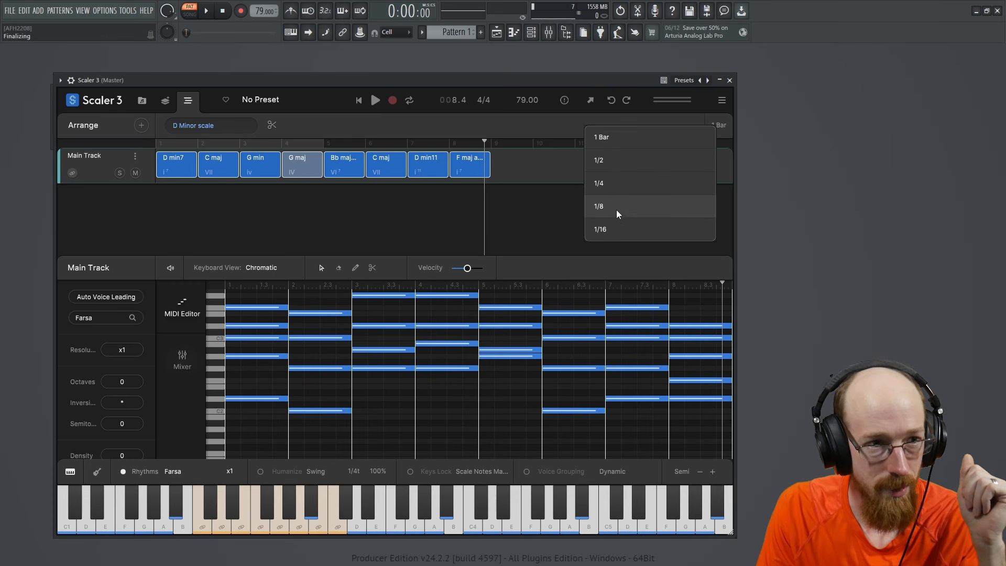
{"action": "left_click", "coordinate": [598, 206]}
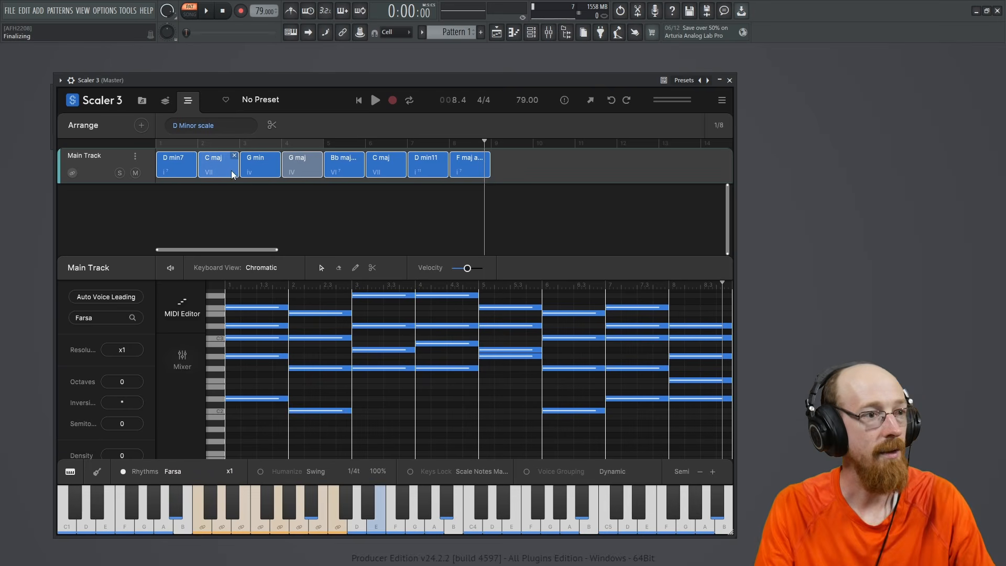
{"action": "left_click_drag", "start_coordinate": [276, 249], "coordinate": [219, 249]}
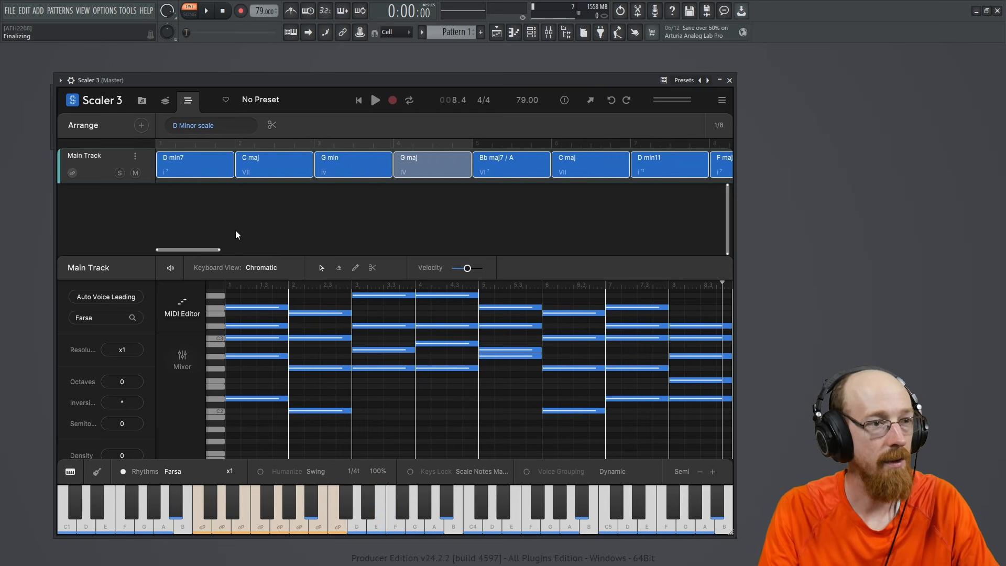
Step: Try shortening all the Main Track chords together by an eighth note, and undo the change
{"action": "left_click_drag", "start_coordinate": [305, 163], "coordinate": [303, 163]}
{"action": "left_click", "coordinate": [307, 167]}
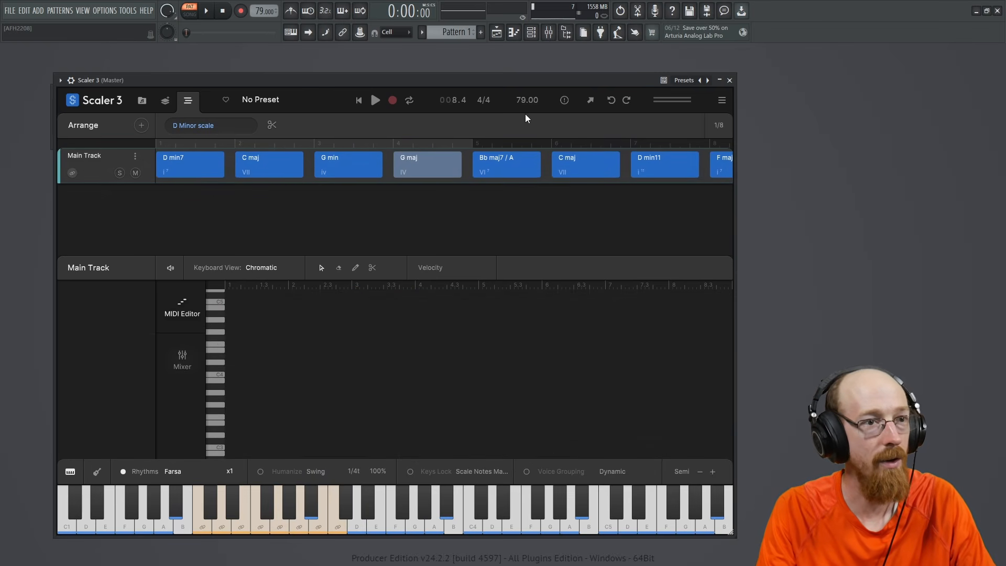
{"action": "left_click", "coordinate": [610, 97]}
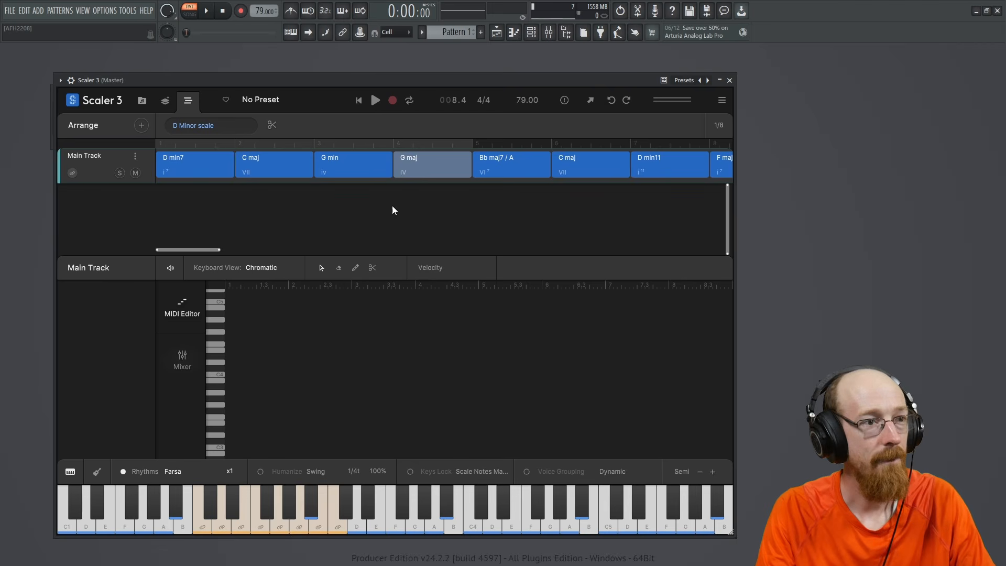
Step: Start the G min chord an eighth note before bar 3, cutting into C maj, and play the progression from bar 1
{"action": "left_click_drag", "start_coordinate": [312, 166], "coordinate": [304, 167]}
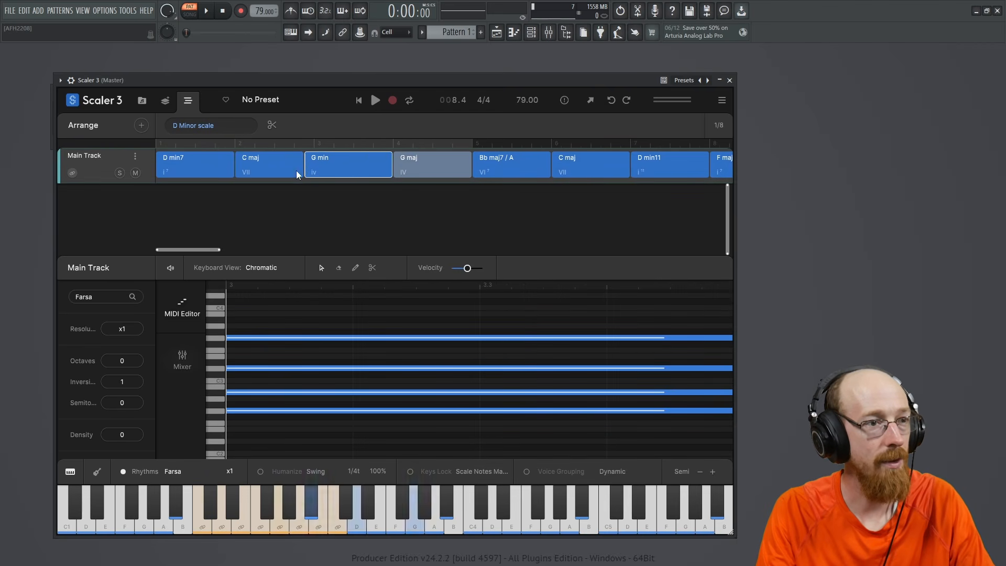
{"action": "left_click", "coordinate": [162, 142]}
{"action": "left_click", "coordinate": [156, 144]}
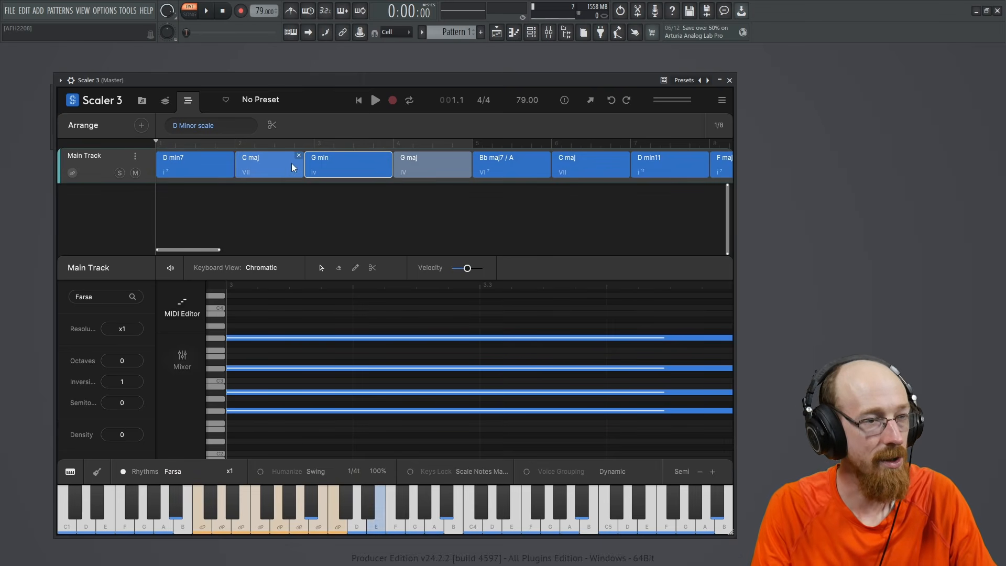
{"action": "left_click", "coordinate": [375, 102]}
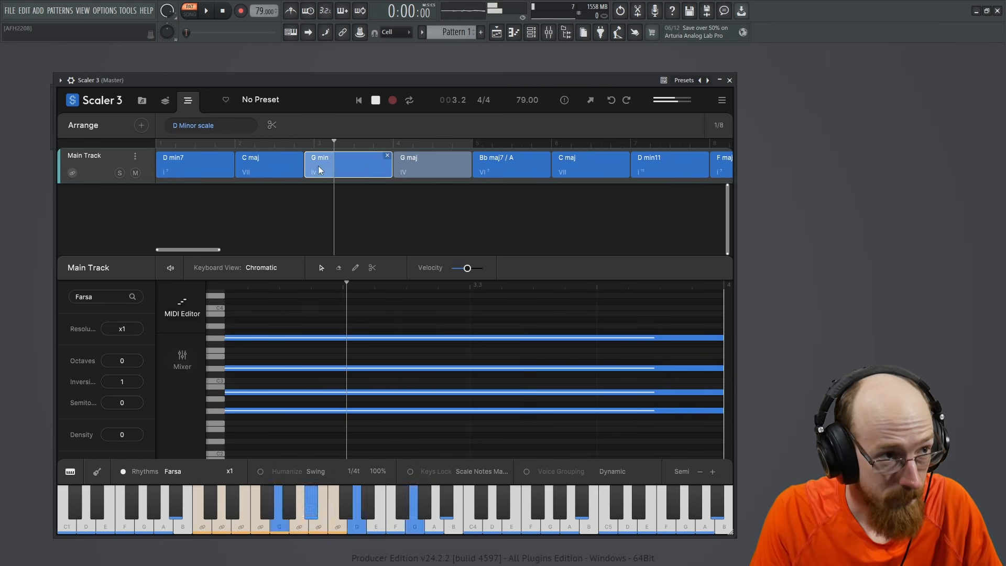
Step: Audition the boundary between C maj and G min a quarter note before and a quarter note after bar 3, playing from bar 2
{"action": "left_click_drag", "start_coordinate": [304, 164], "coordinate": [298, 165]}
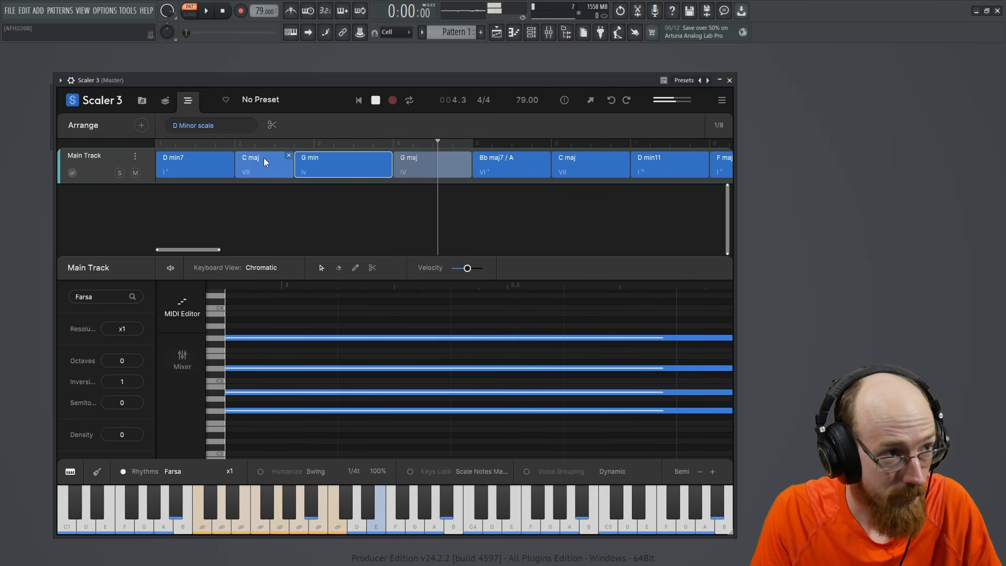
{"action": "left_click", "coordinate": [238, 143]}
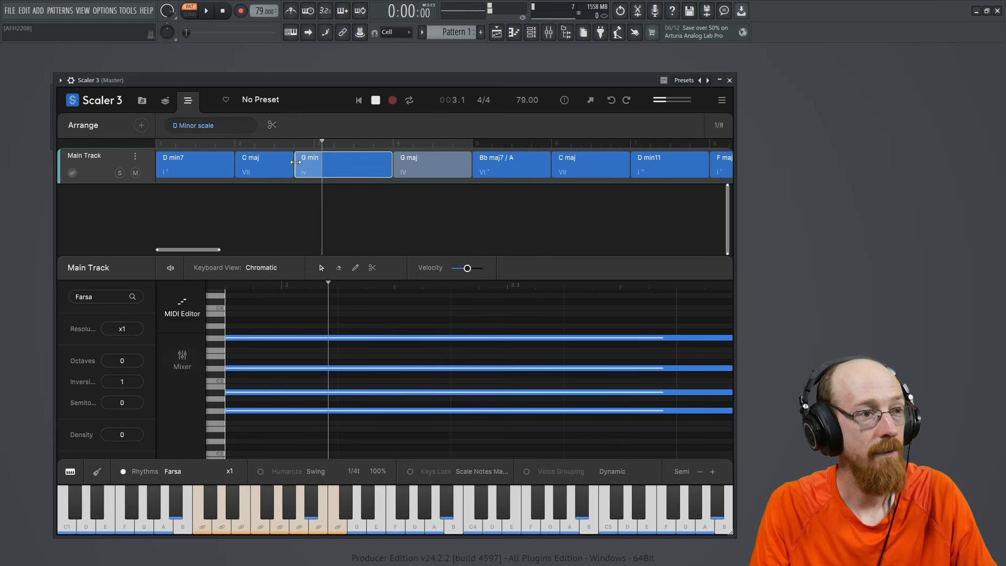
{"action": "left_click_drag", "start_coordinate": [296, 162], "coordinate": [332, 166]}
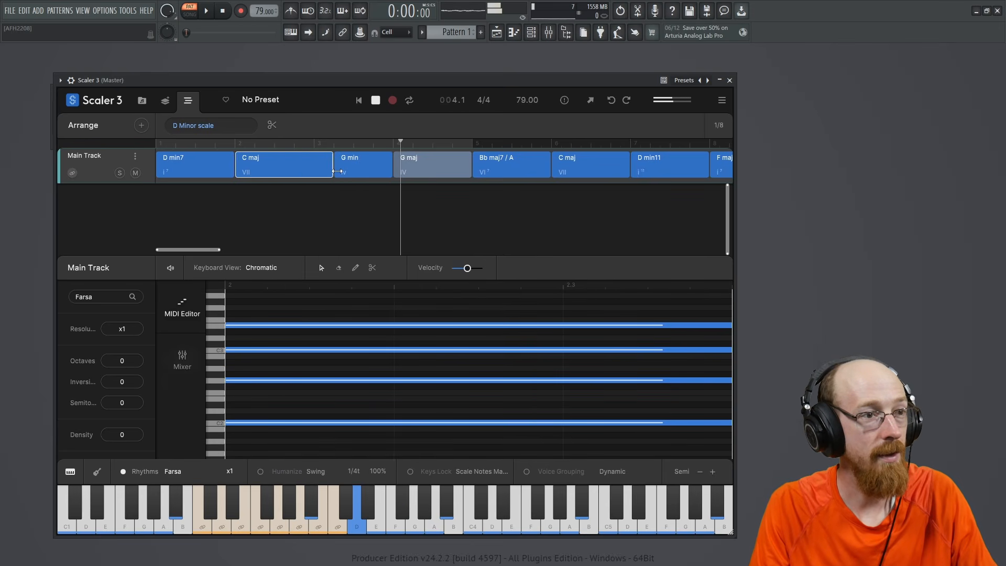
{"action": "left_click", "coordinate": [240, 143]}
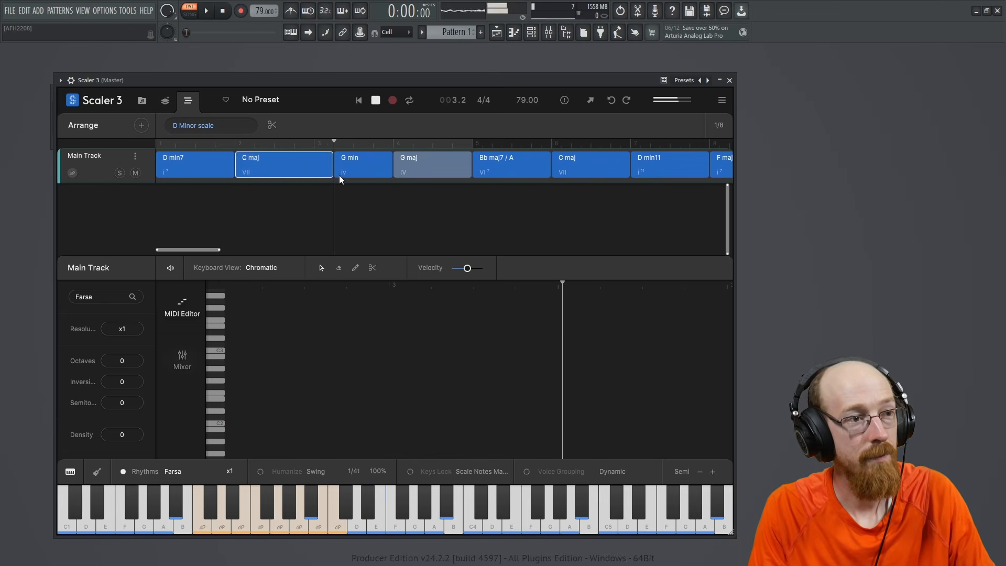
Step: Return the boundary between C maj and G min to bar 3, stop the playback, and select C maj in bar 2
{"action": "mouse_move", "coordinate": [332, 166]}
{"action": "left_mouse_down"}
{"action": "mouse_move", "coordinate": [296, 166]}
{"action": "mouse_move", "coordinate": [315, 164]}
{"action": "left_mouse_up"}
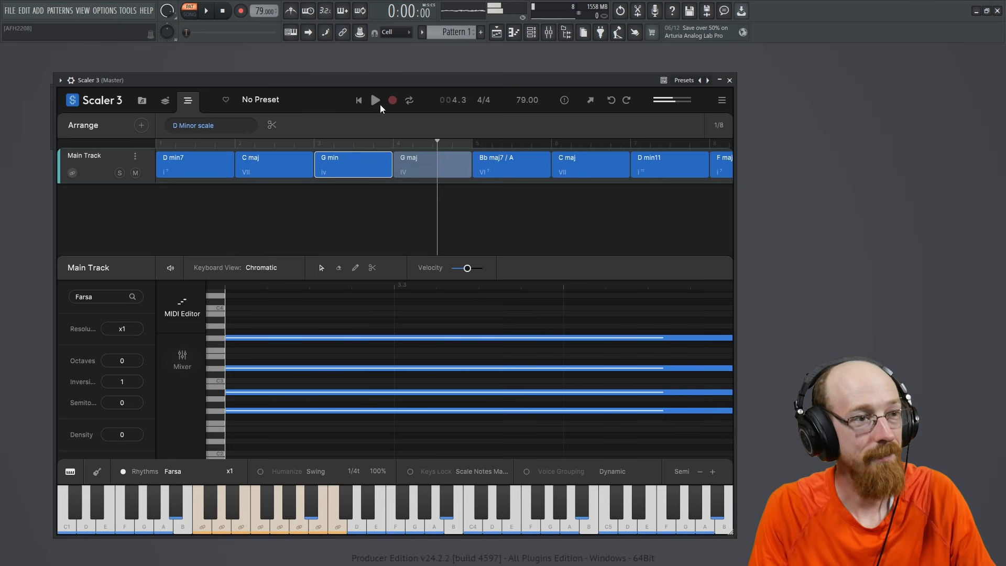
{"action": "left_click", "coordinate": [379, 105]}
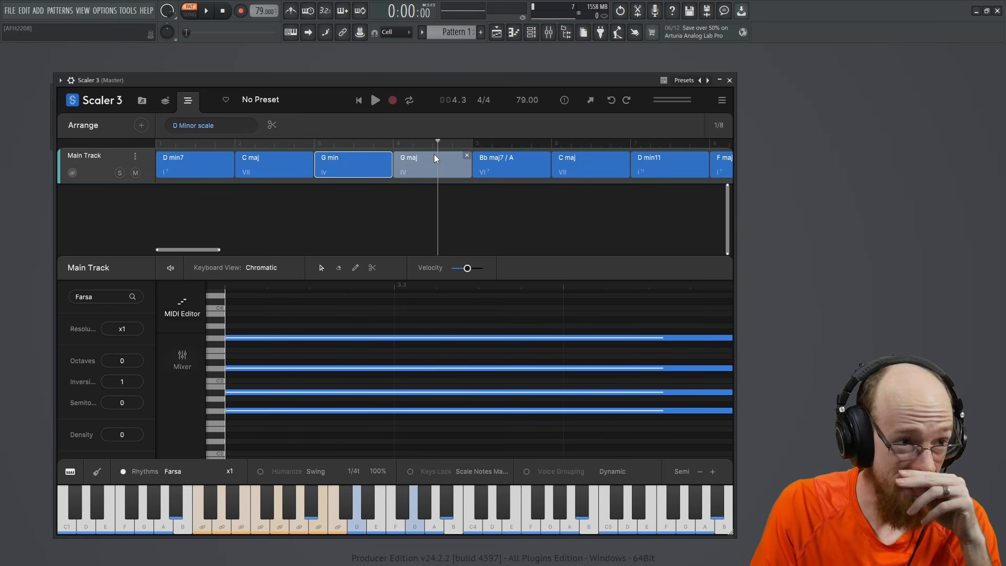
{"action": "left_click", "coordinate": [278, 168]}
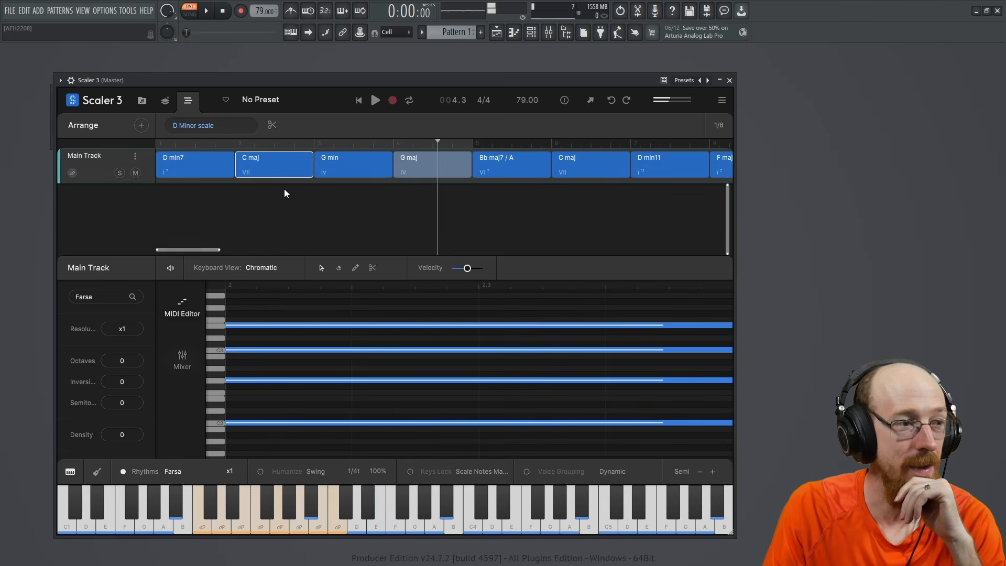
{"action": "left_click_drag", "start_coordinate": [217, 250], "coordinate": [351, 250]}
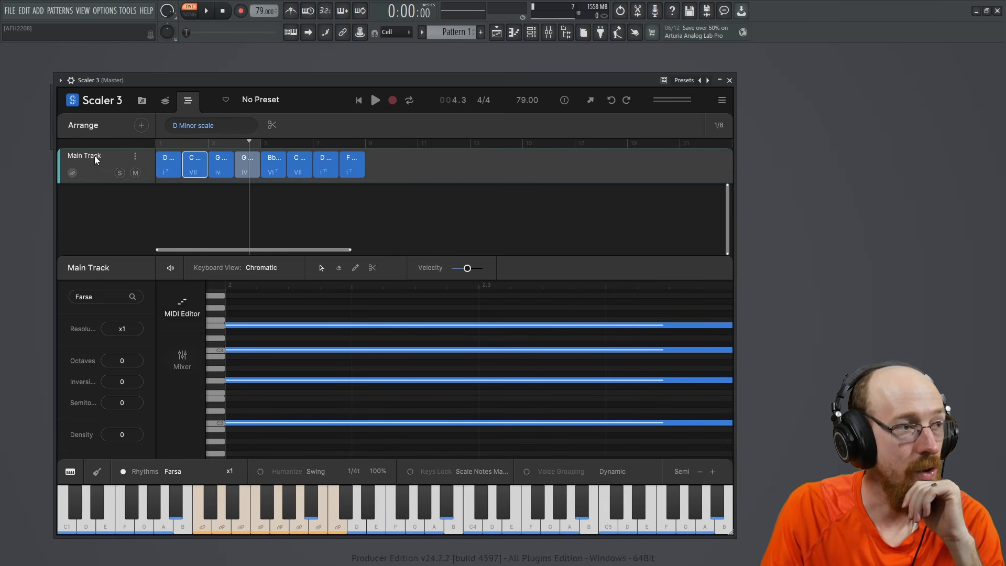
Step: Add a strumming motion track with the Medium articulation, auditioning the Fast, Medium, Slow and Slower options before choosing
{"action": "left_click", "coordinate": [100, 197]}
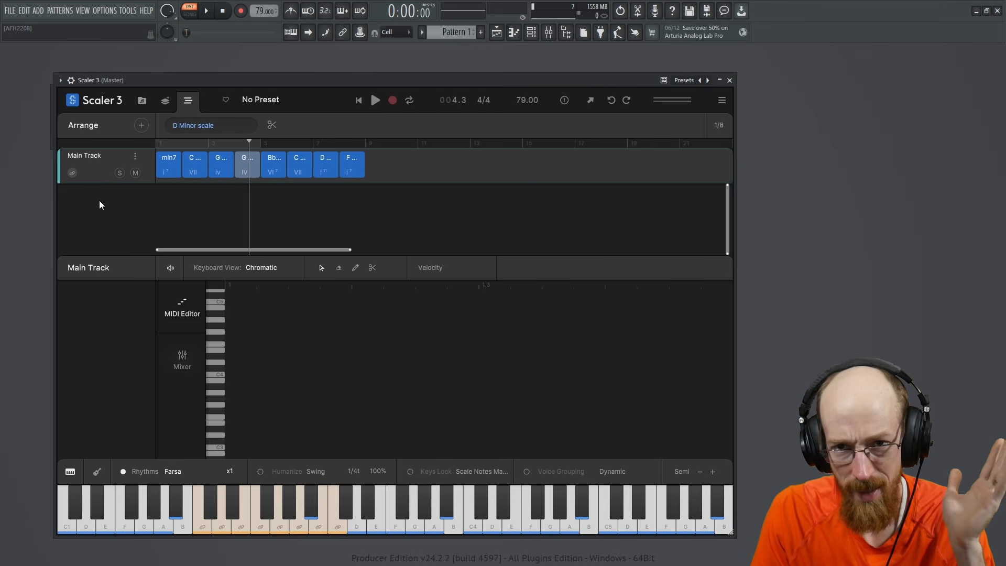
{"action": "left_click", "coordinate": [140, 126]}
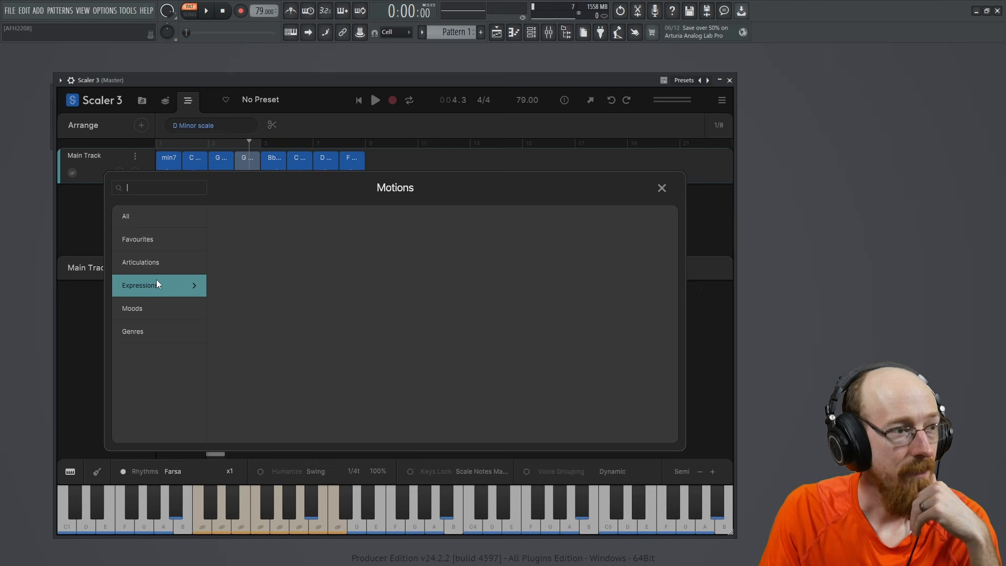
{"action": "left_click", "coordinate": [162, 263]}
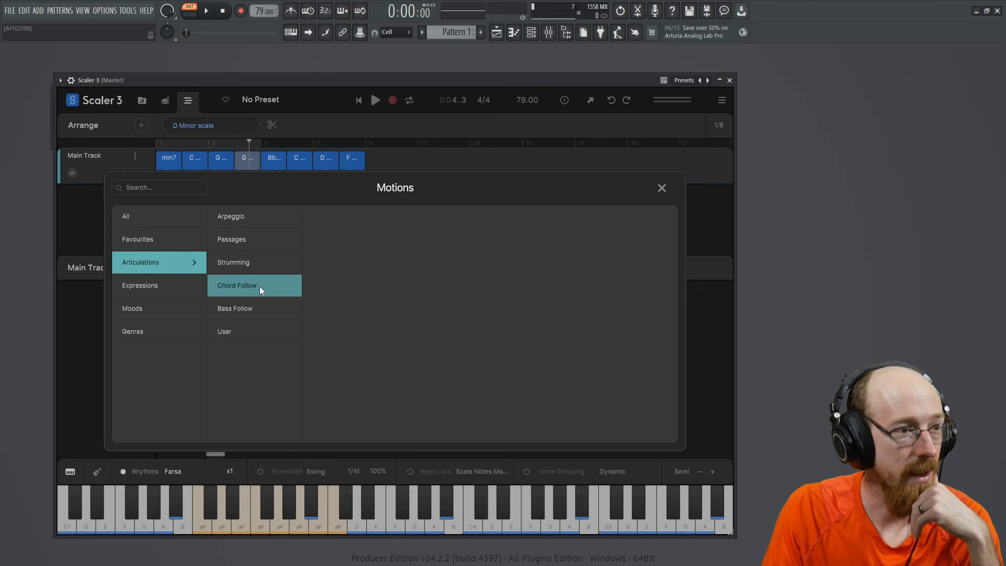
{"action": "left_click", "coordinate": [247, 261]}
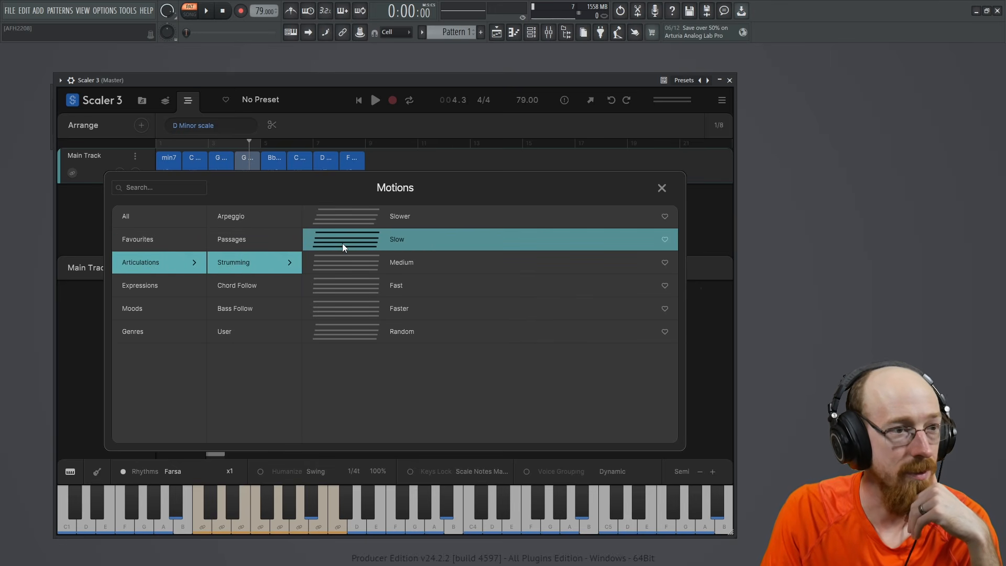
{"action": "left_click", "coordinate": [370, 287]}
{"action": "left_click", "coordinate": [370, 288]}
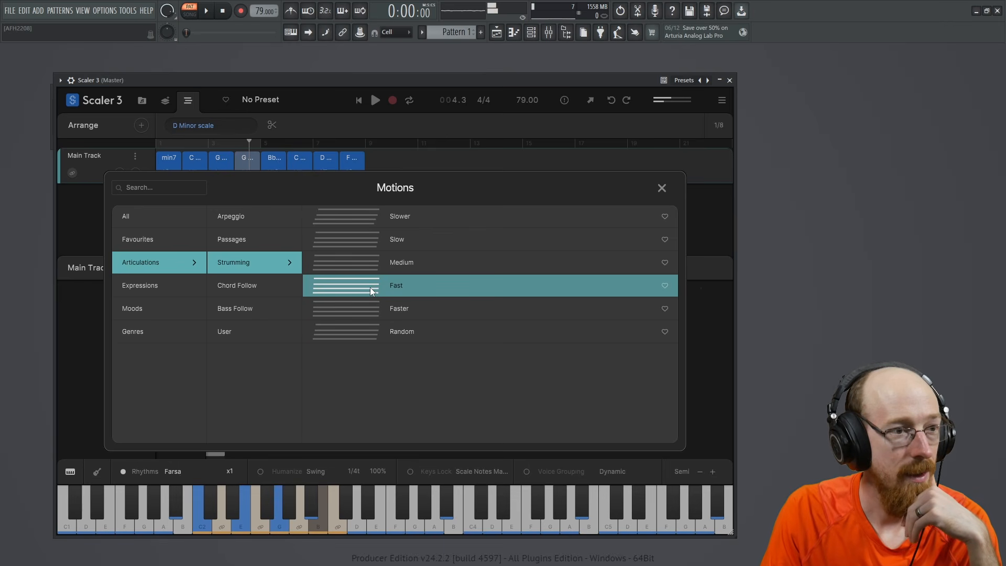
{"action": "left_click", "coordinate": [362, 255]}
{"action": "left_click", "coordinate": [359, 240]}
{"action": "left_click", "coordinate": [347, 212]}
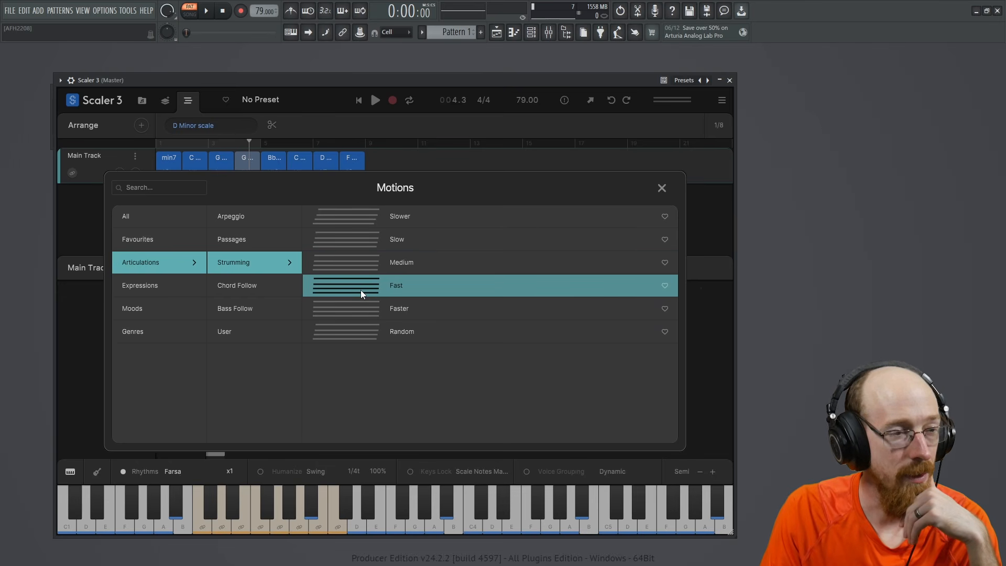
{"action": "double_click", "coordinate": [360, 269]}
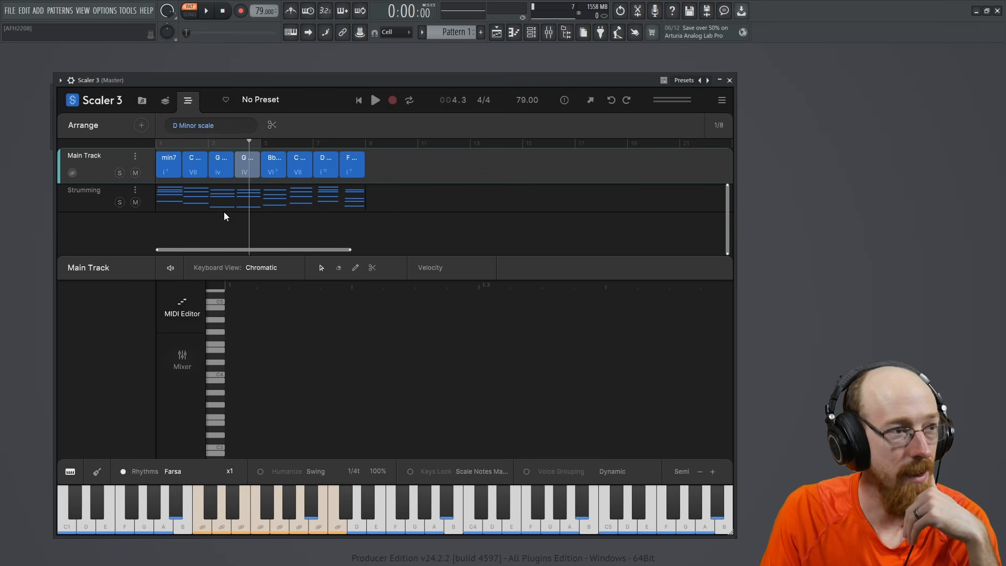
Step: Play the Main Track and Strumming track together from bar 1, and stop the playback during bar 8
{"action": "left_click", "coordinate": [156, 143]}
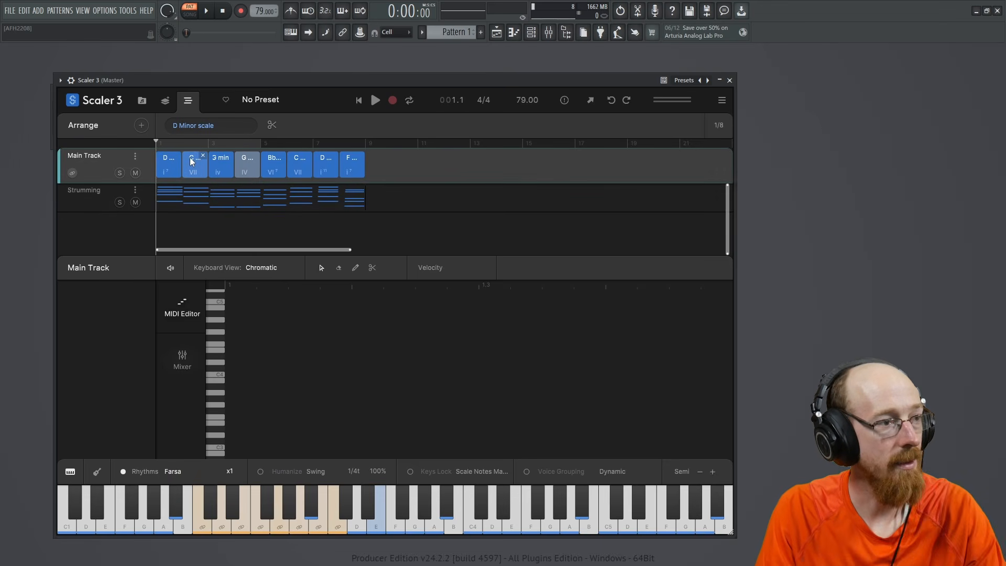
{"action": "left_click", "coordinate": [375, 101]}
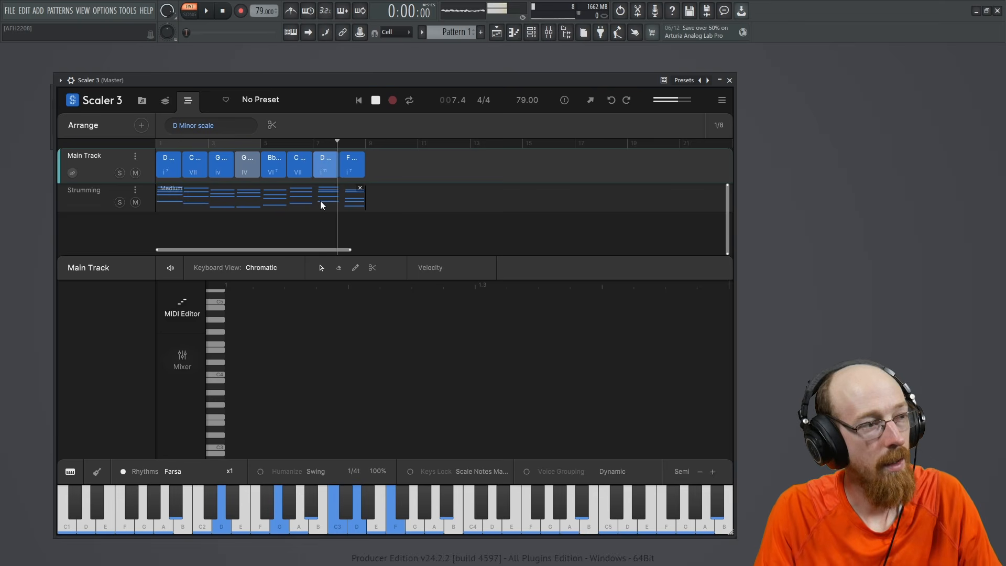
{"action": "left_click", "coordinate": [375, 100]}
Step: Try repeating the last four Main Track chords in bars 9 to 12 and extending the Strumming clip over them, and undo both changes
{"action": "mouse_move", "coordinate": [377, 156]}
{"action": "left_mouse_down"}
{"action": "mouse_move", "coordinate": [266, 170]}
{"action": "mouse_move", "coordinate": [383, 170]}
{"action": "left_mouse_up"}
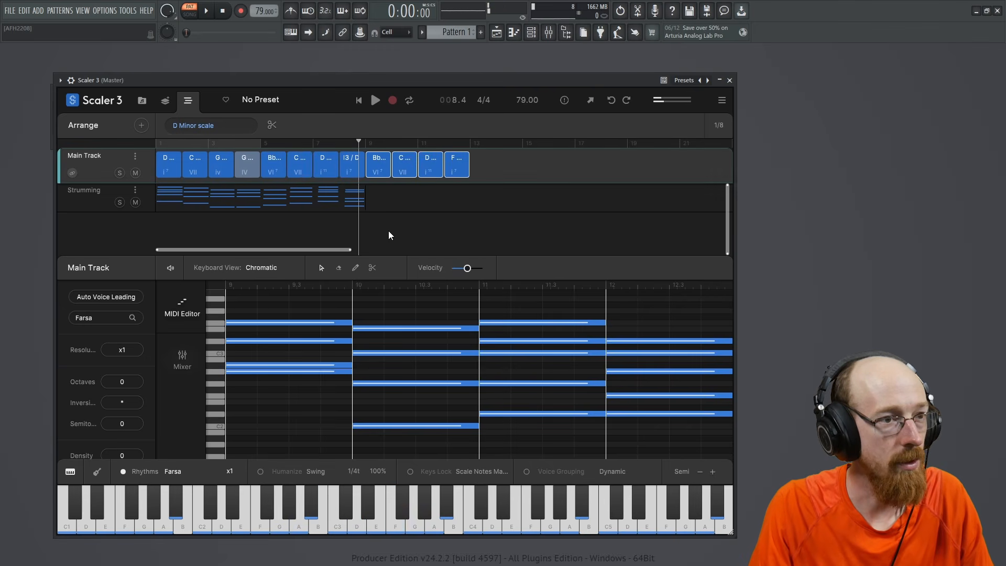
{"action": "left_click_drag", "start_coordinate": [362, 201], "coordinate": [470, 202]}
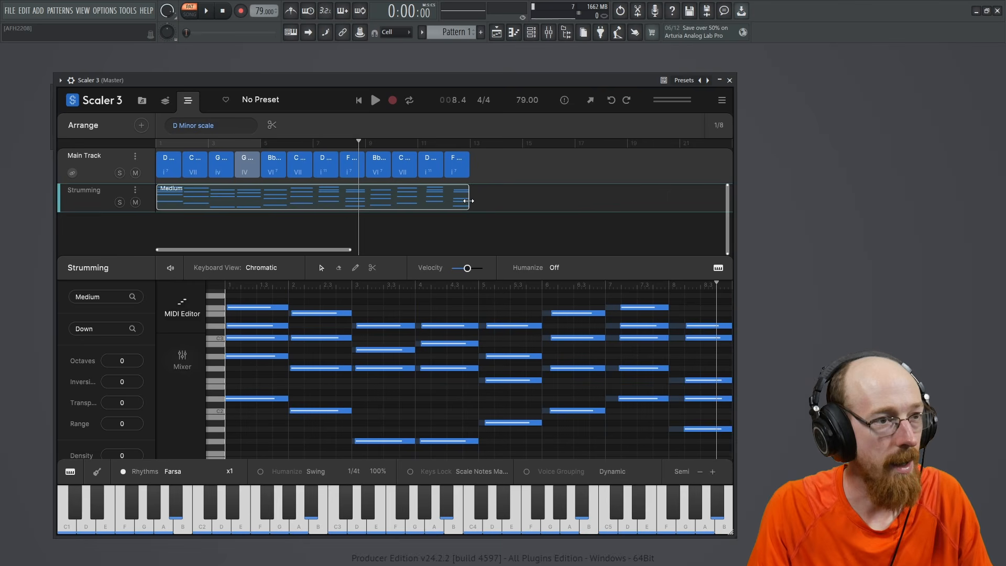
{"action": "left_click", "coordinate": [610, 100]}
{"action": "left_click", "coordinate": [611, 100]}
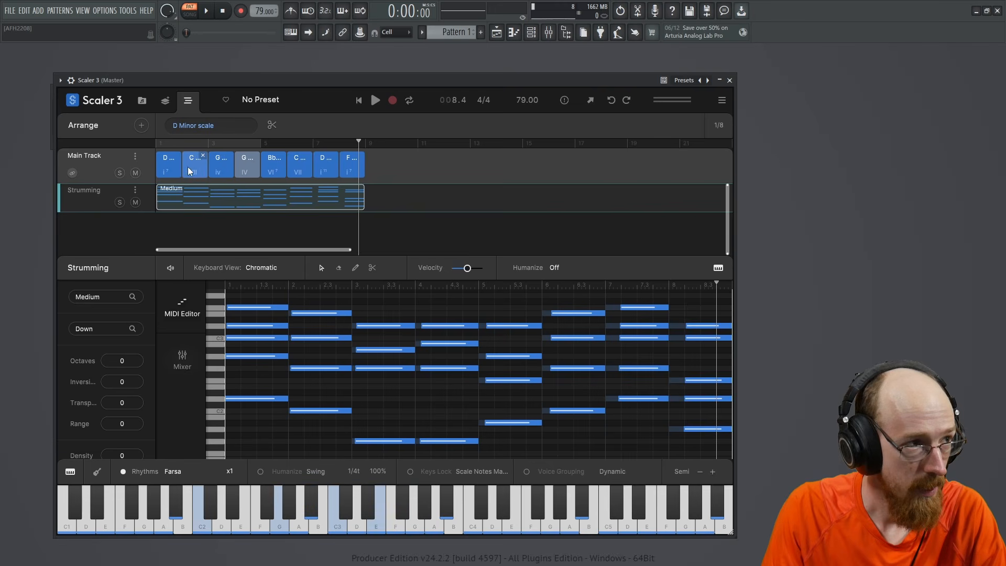
Step: Select Main Track, return the playhead to the start of bar 1, and show the mixer
{"action": "left_click", "coordinate": [121, 167]}
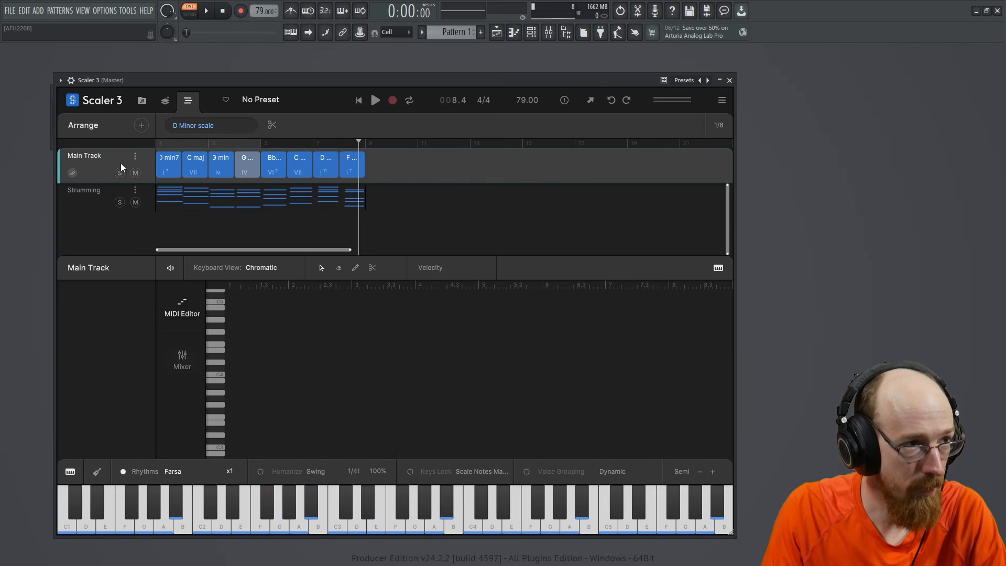
{"action": "left_click", "coordinate": [159, 146]}
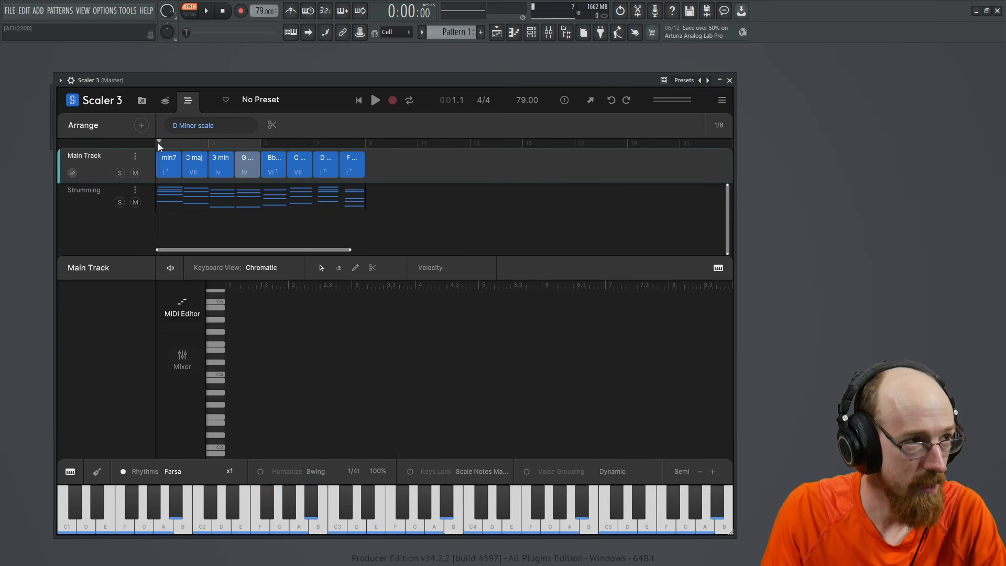
{"action": "left_click", "coordinate": [184, 358]}
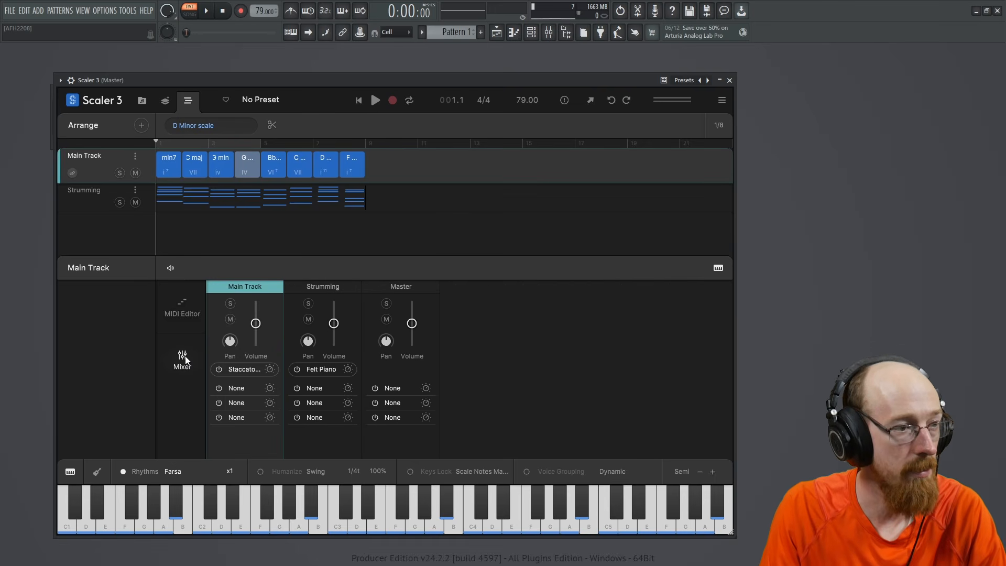
Step: Examine the amp, filter, reverb and delay settings of Main Track's sound, and view the internal orchestra sounds without changing them
{"action": "left_click", "coordinate": [271, 369]}
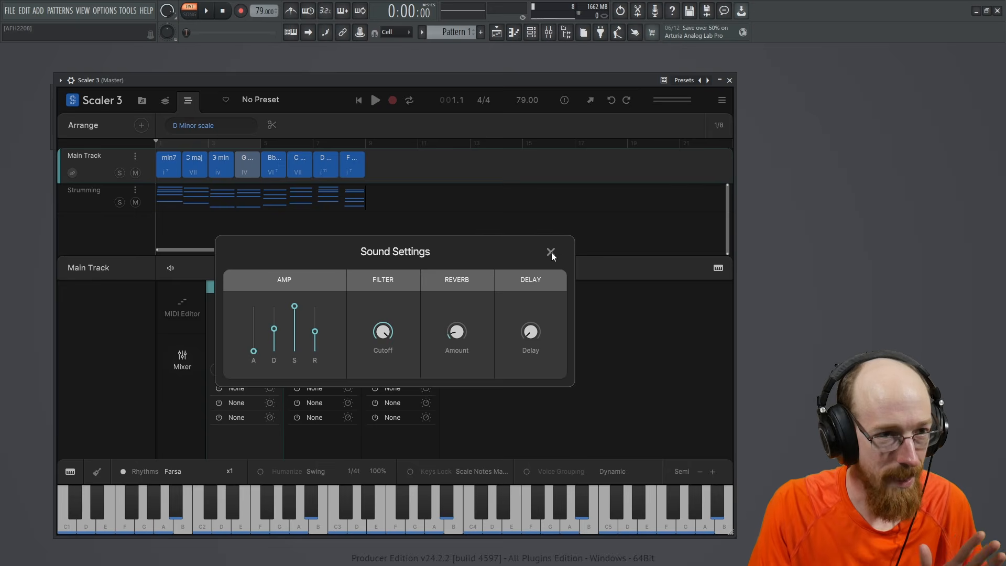
{"action": "left_click", "coordinate": [551, 253]}
{"action": "left_click", "coordinate": [245, 366]}
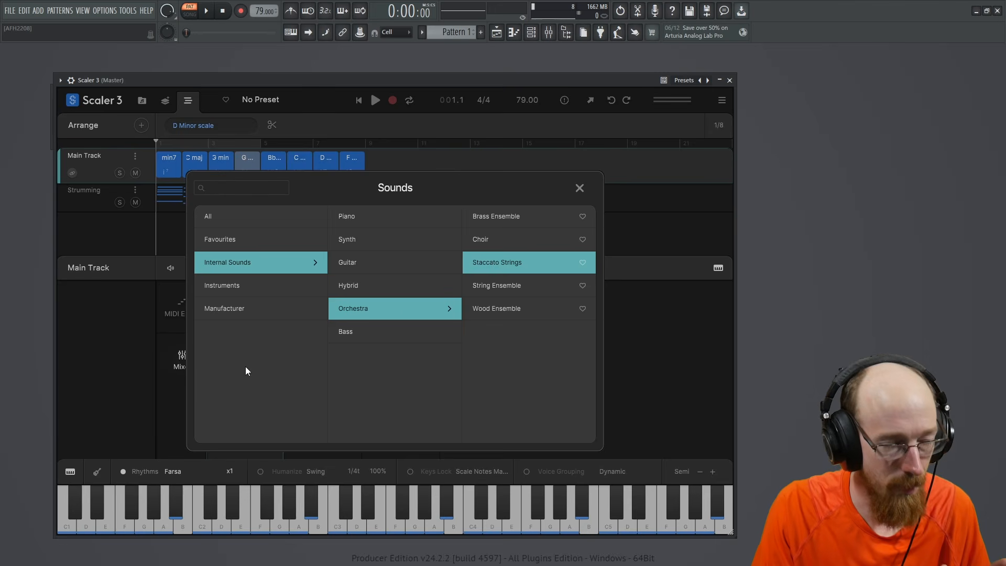
{"action": "left_click", "coordinate": [579, 187]}
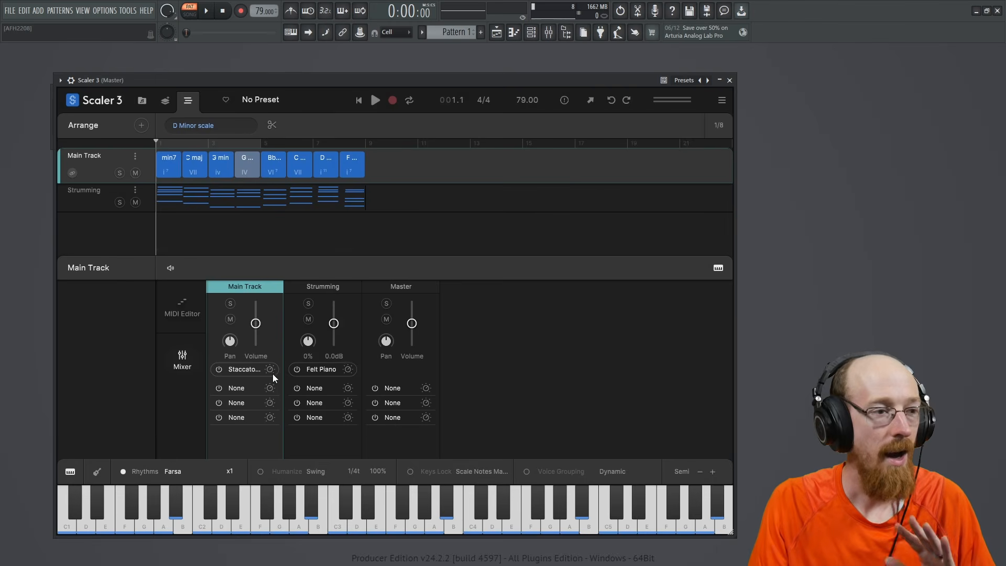
{"action": "left_click", "coordinate": [244, 369]}
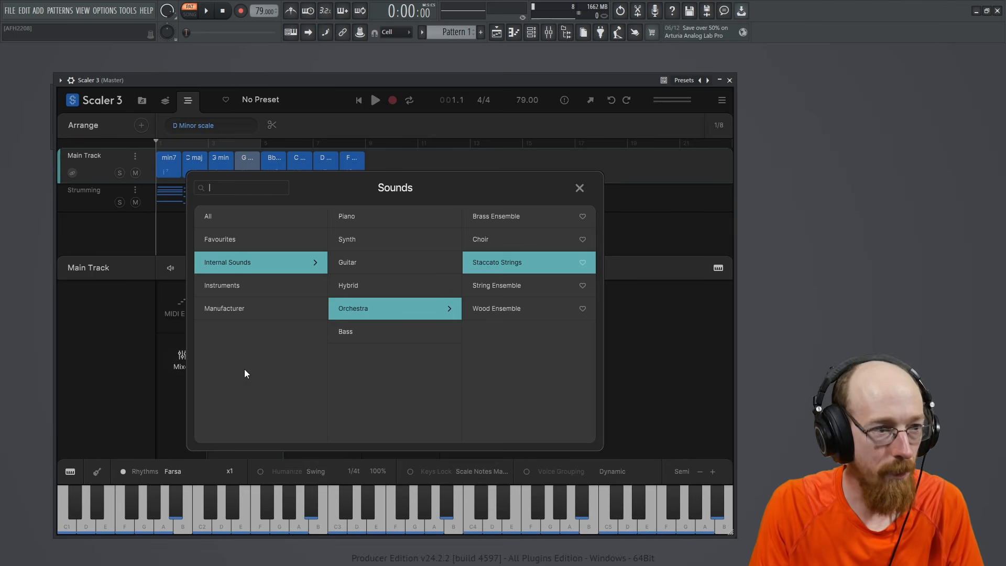
{"action": "left_click", "coordinate": [579, 188]}
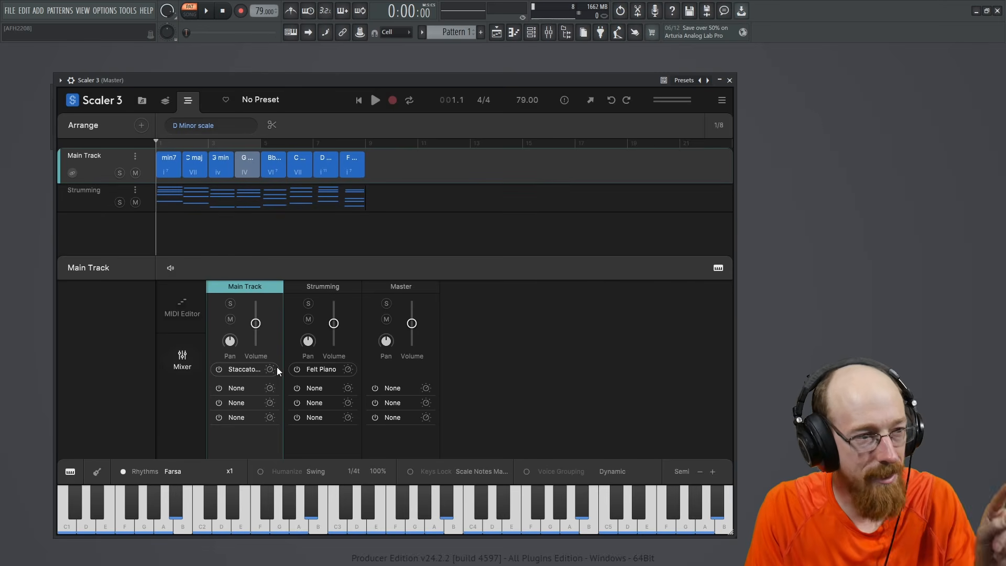
Step: Load the external instrument BBC Symphony Orchestra (VST3) as Main Track's sound
{"action": "left_click", "coordinate": [240, 372]}
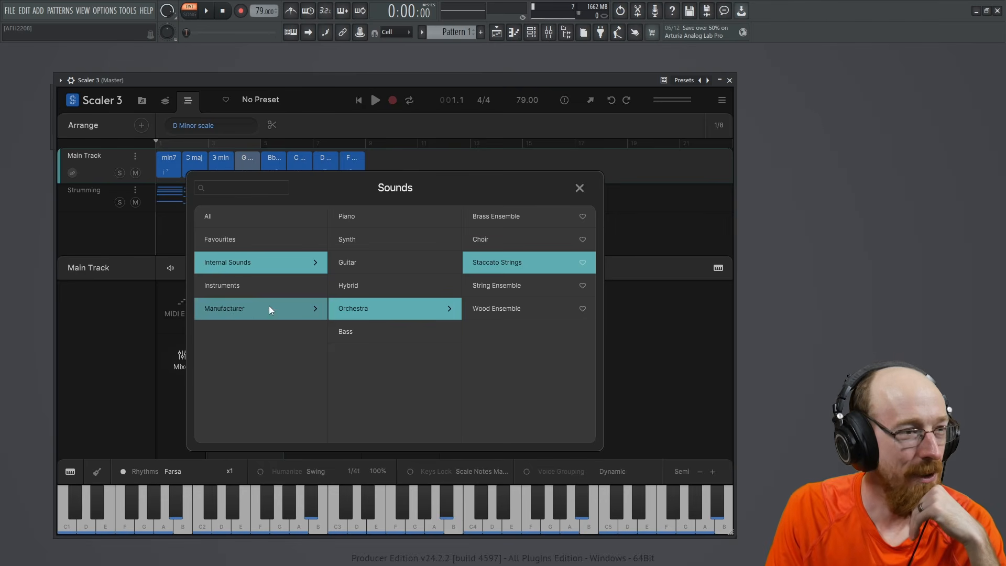
{"action": "left_click", "coordinate": [248, 297]}
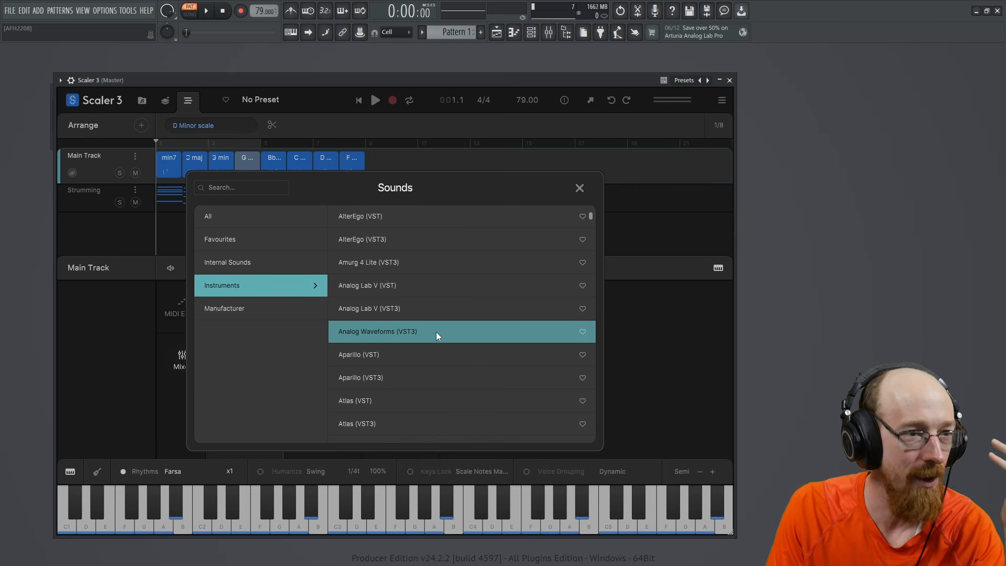
{"action": "scroll", "coordinate": [469, 331], "scroll_direction": "up", "scroll_amount": 5}
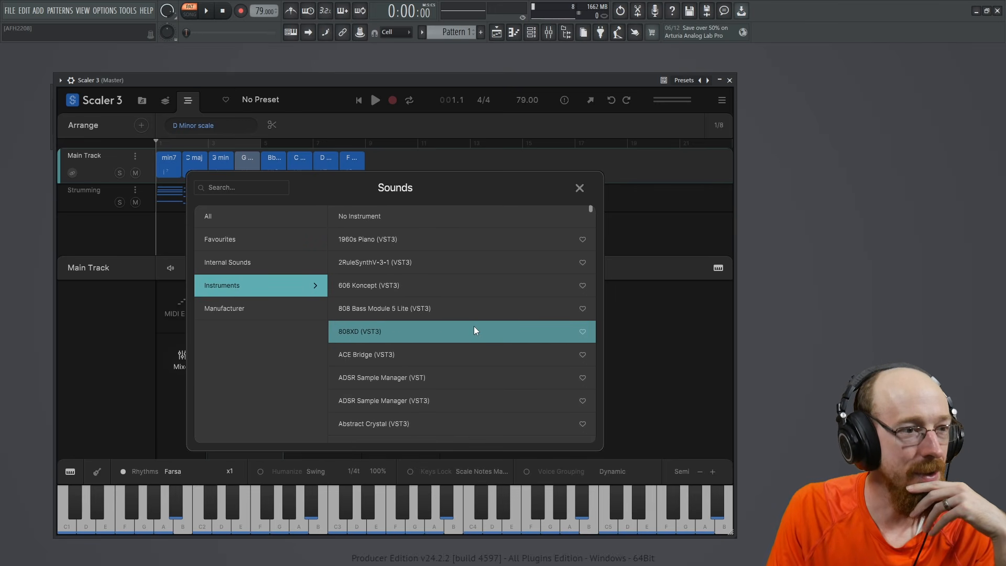
{"action": "scroll", "coordinate": [476, 337], "scroll_direction": "down", "scroll_amount": 3}
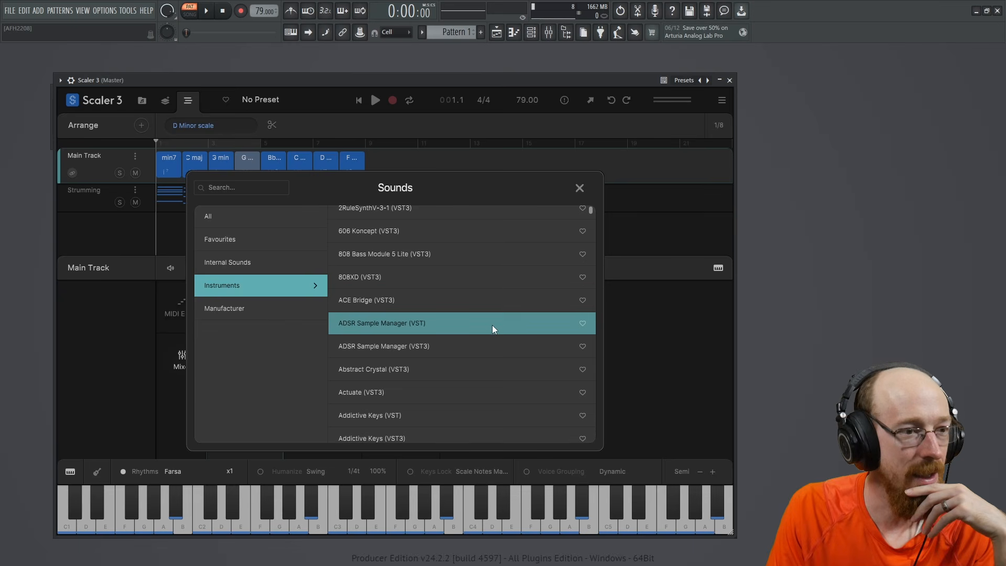
{"action": "scroll", "coordinate": [486, 369], "scroll_direction": "down", "scroll_amount": 8}
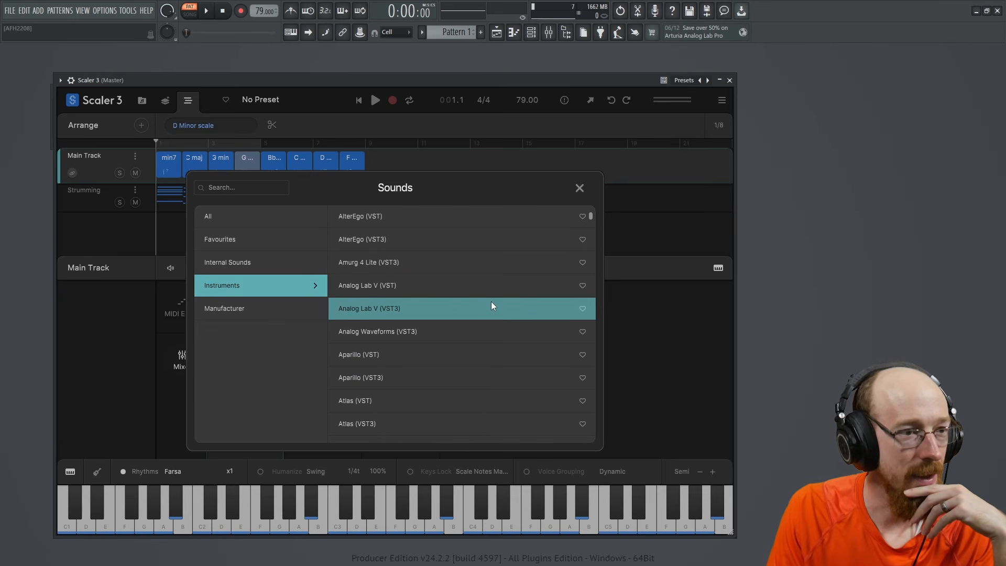
{"action": "scroll", "coordinate": [491, 314], "scroll_direction": "down", "scroll_amount": 2}
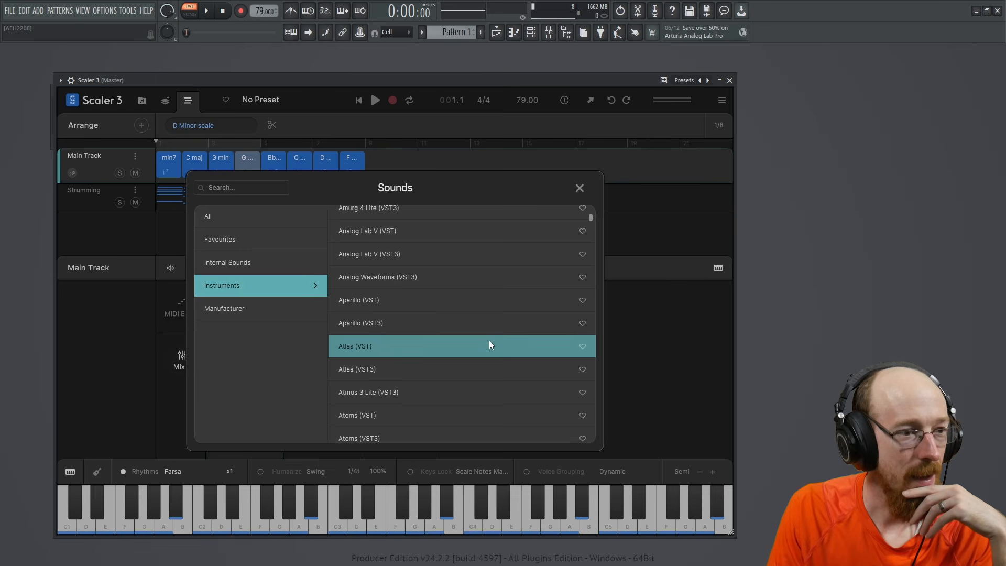
{"action": "scroll", "coordinate": [489, 341], "scroll_direction": "down", "scroll_amount": 4}
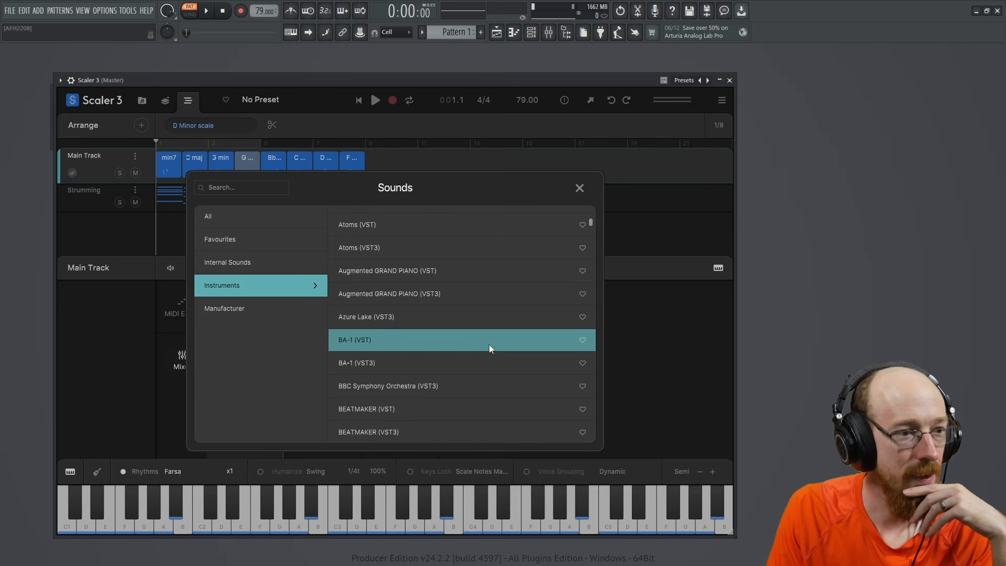
{"action": "scroll", "coordinate": [488, 344], "scroll_direction": "down", "scroll_amount": 2}
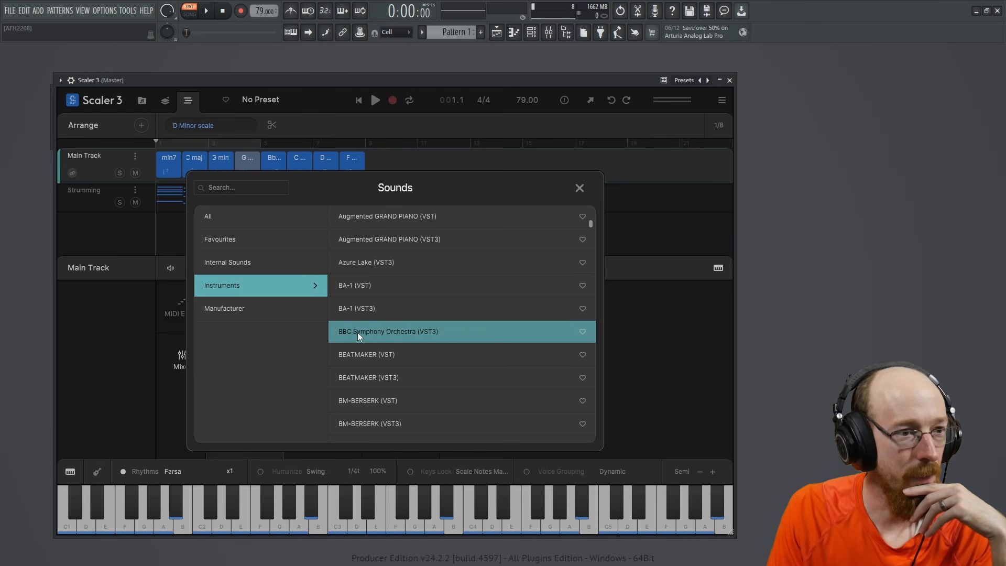
{"action": "left_click", "coordinate": [452, 332]}
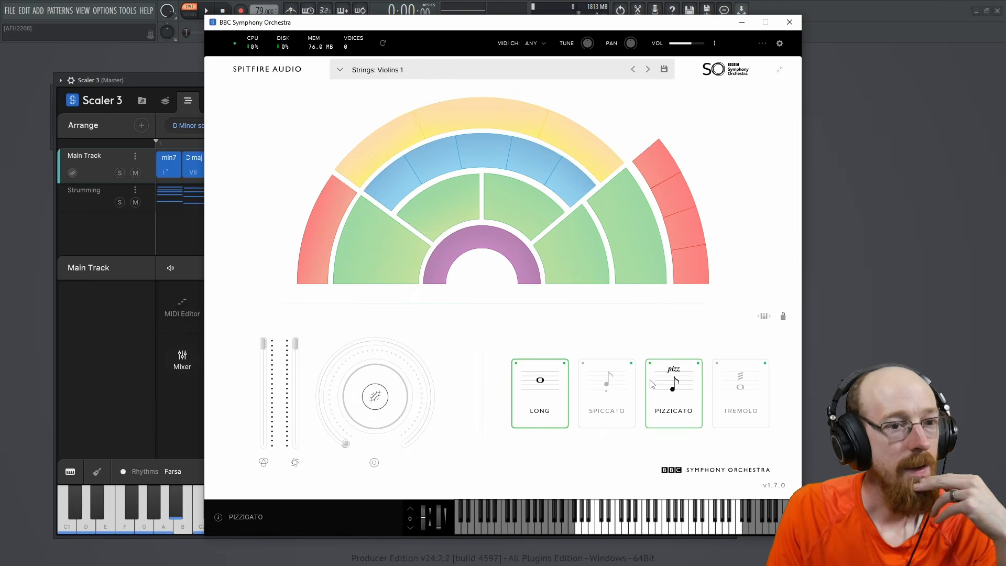
Step: Set the BBC Symphony Orchestra's Violins 1 articulation to Spiccato, move its window aside, and return to Scaler 3
{"action": "left_click", "coordinate": [607, 393]}
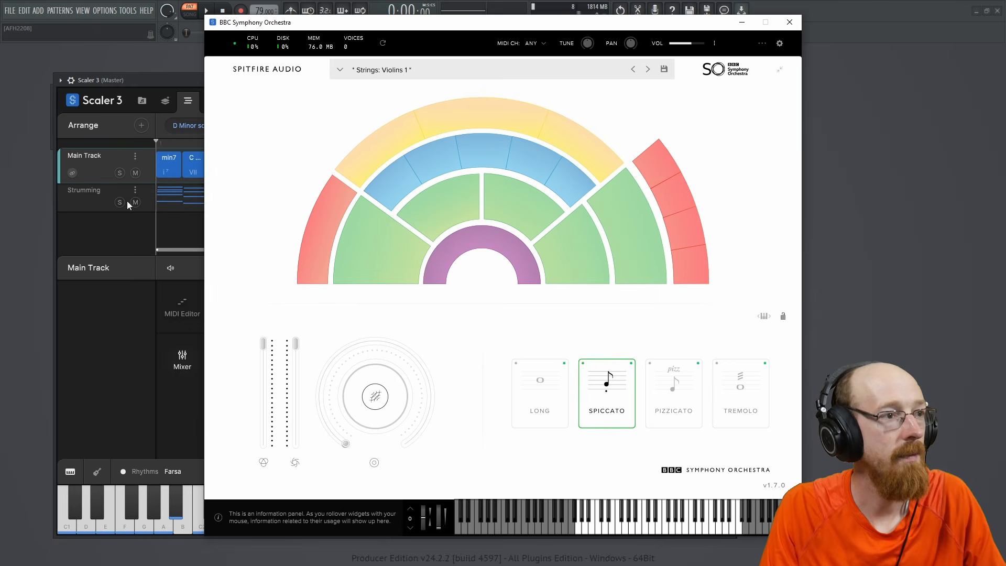
{"action": "left_click_drag", "start_coordinate": [325, 25], "coordinate": [416, 50]}
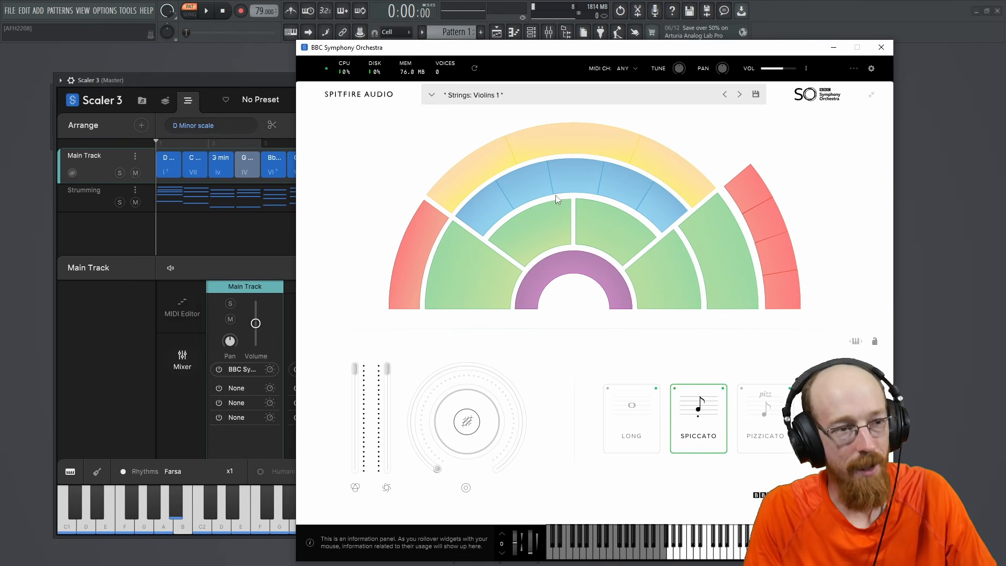
{"action": "left_click", "coordinate": [262, 80]}
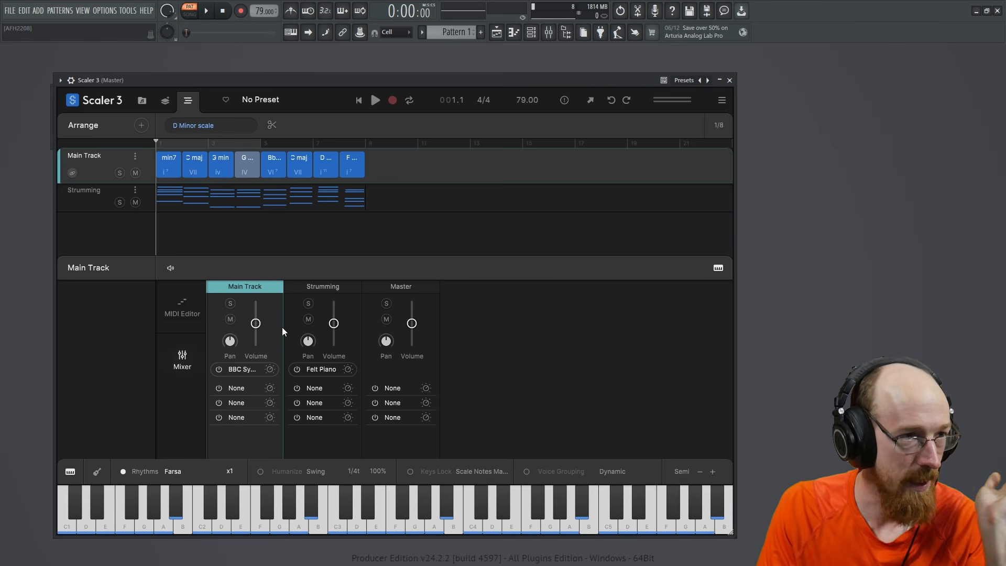
Step: Play the arrangement from bar 1 with the new Main Track instrument, and check the chosen sound in the Sounds browser
{"action": "left_click", "coordinate": [376, 99]}
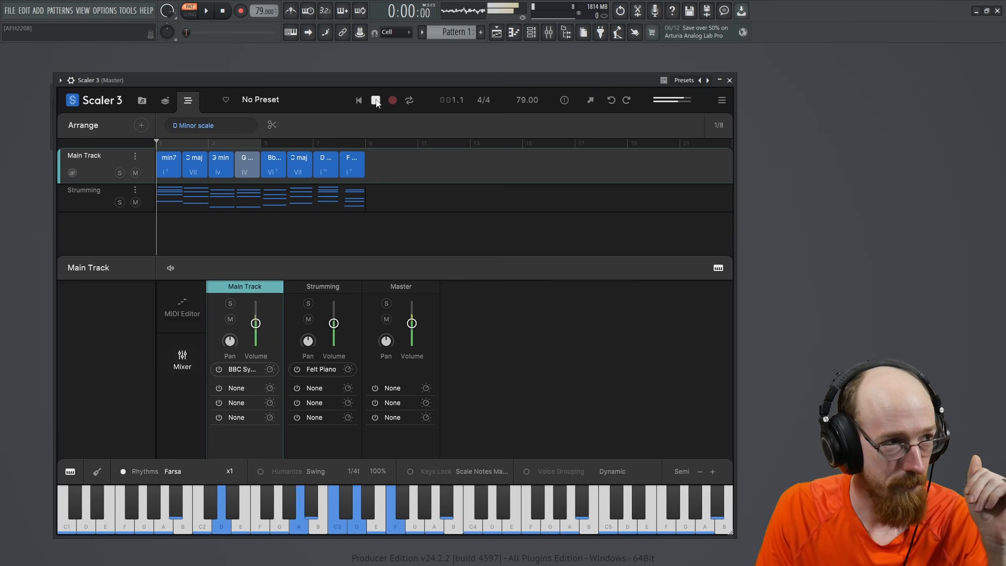
{"action": "left_click", "coordinate": [247, 371]}
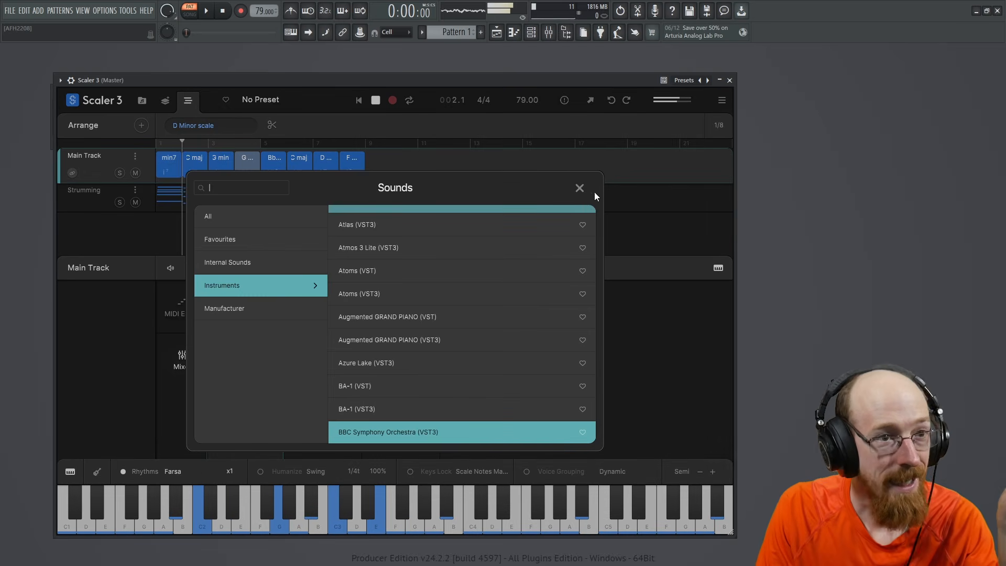
{"action": "left_click", "coordinate": [579, 188]}
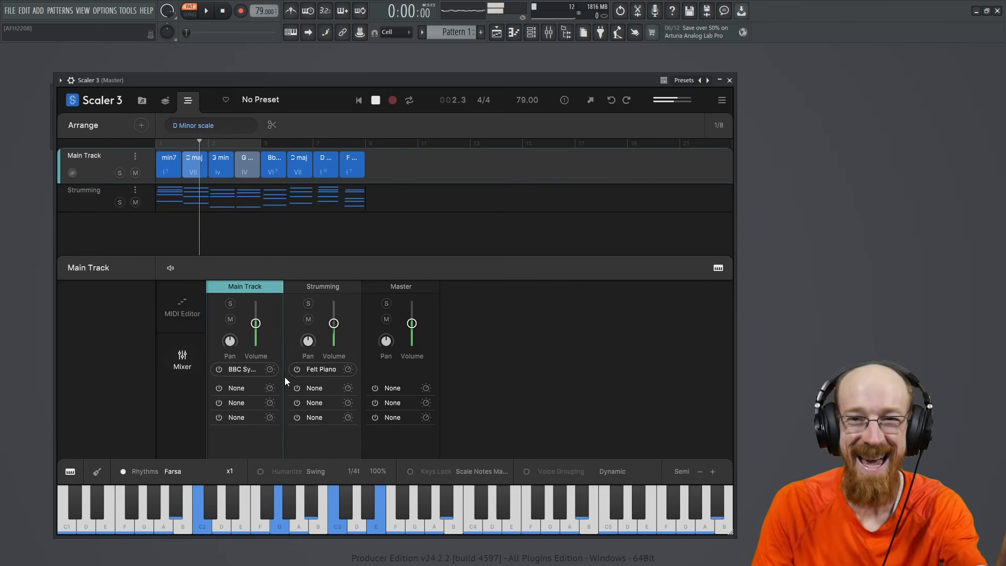
Step: Load Violins 2 in Main Track's BBC Symphony Orchestra instrument with the Spiccato articulation, and close the instrument window
{"action": "left_click", "coordinate": [271, 369]}
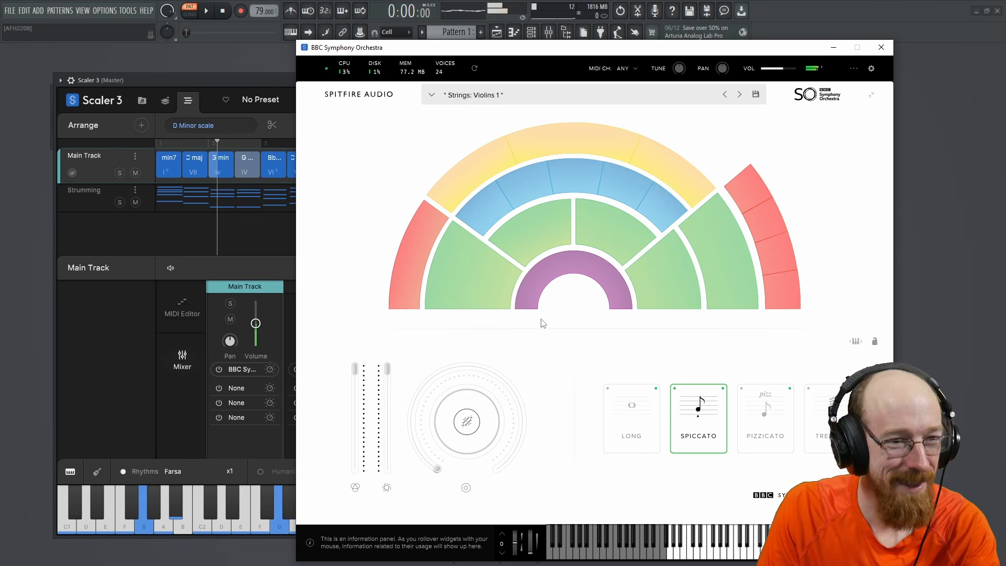
{"action": "left_click", "coordinate": [695, 418]}
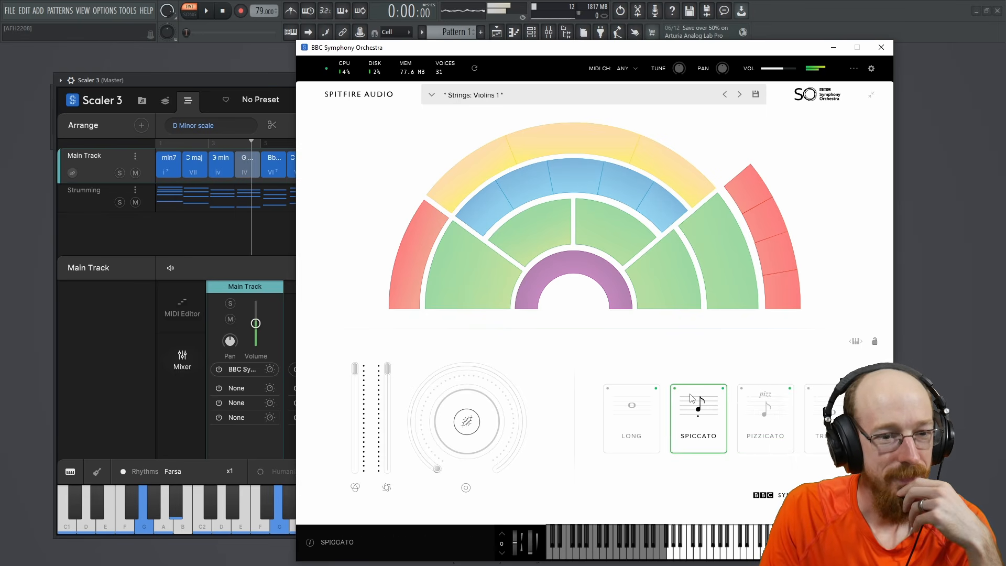
{"action": "left_click", "coordinate": [501, 96]}
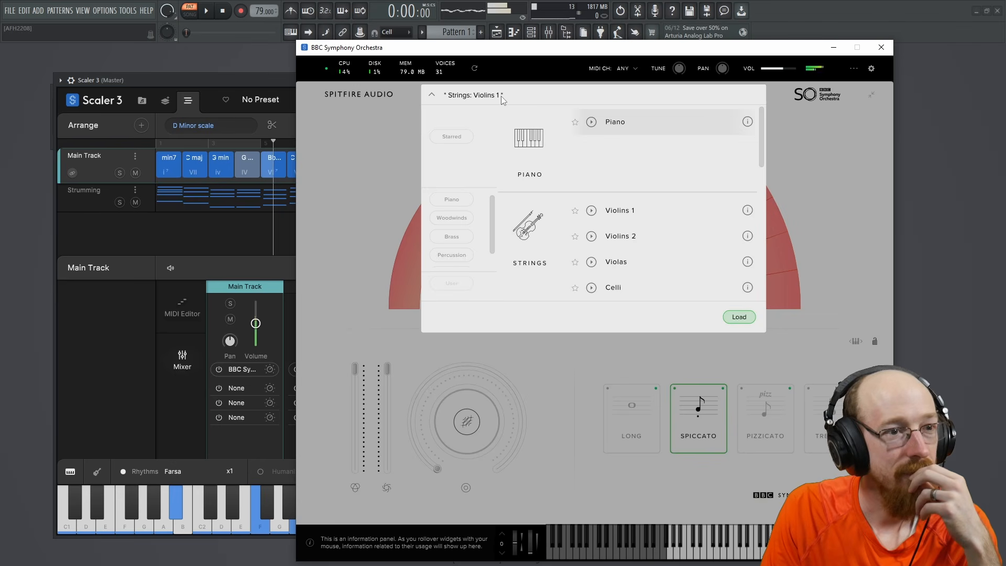
{"action": "double_click", "coordinate": [628, 232]}
{"action": "left_click", "coordinate": [682, 414]}
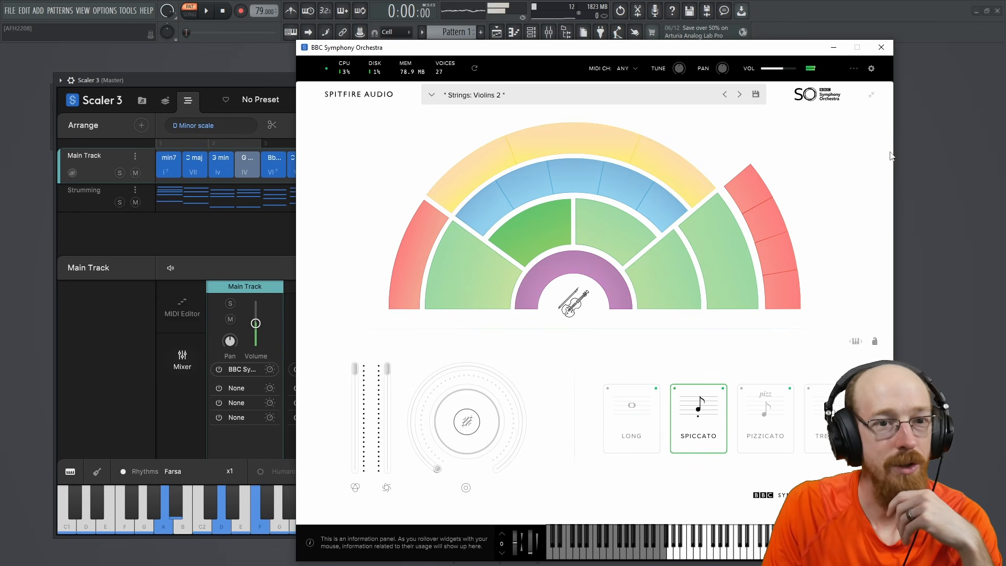
{"action": "left_click", "coordinate": [880, 47]}
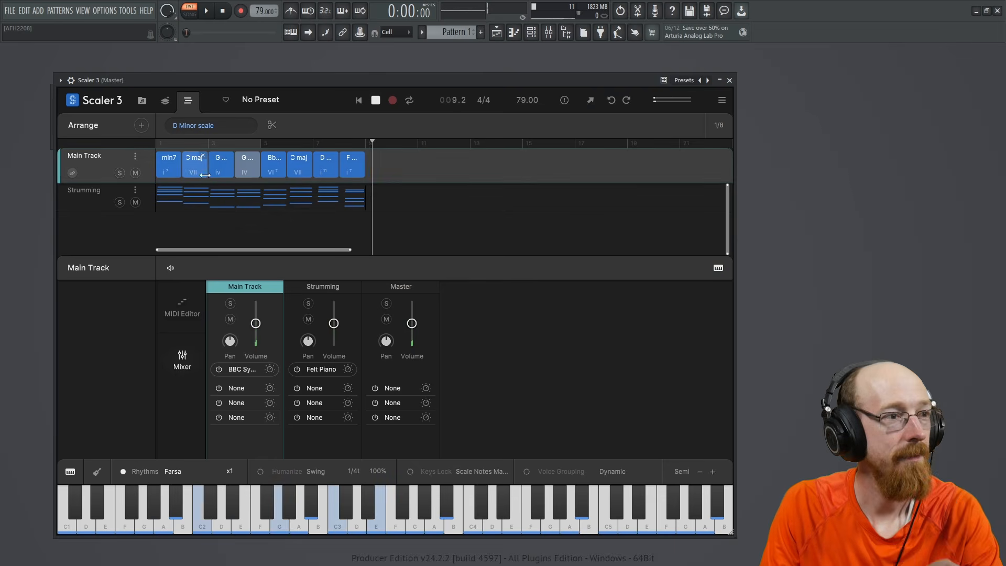
Step: Play the arrangement from bar 1 to hear Main Track's new violins, and stop playback
{"action": "left_click", "coordinate": [154, 143]}
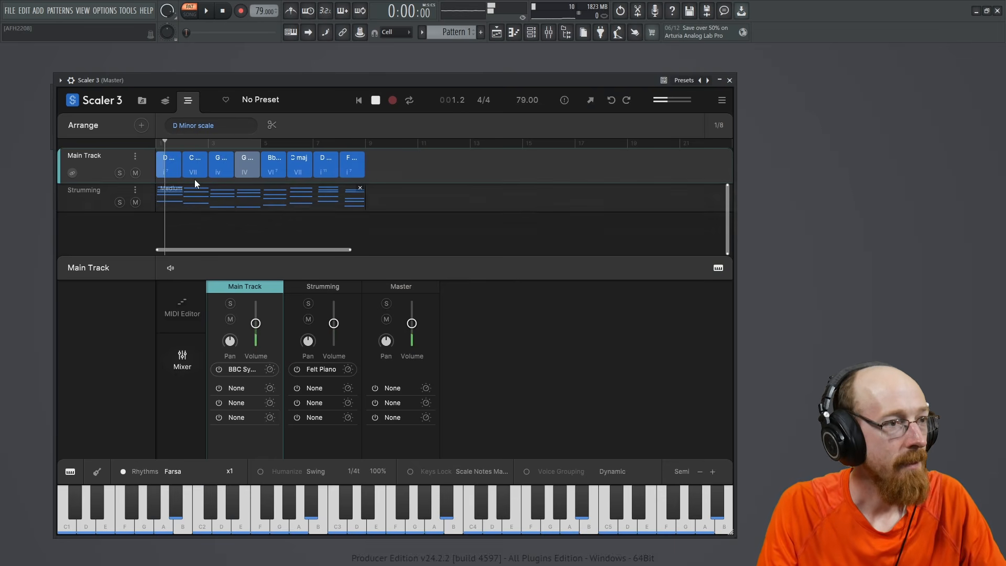
{"action": "left_click", "coordinate": [374, 99]}
{"action": "left_click", "coordinate": [375, 99]}
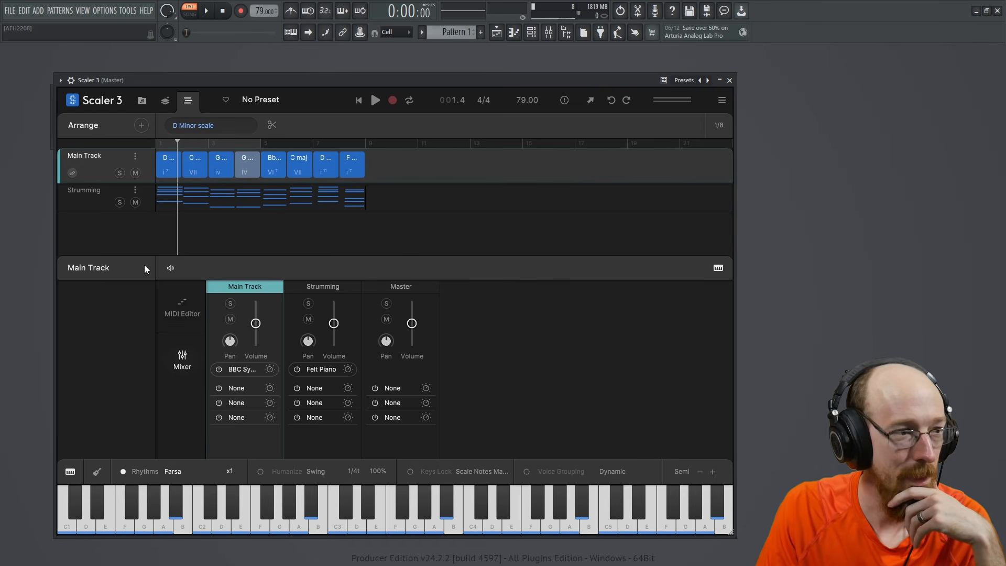
Step: Mute Main Track, play the arrangement from bar 1 to hear the Strumming track alone, and stop playback
{"action": "left_click", "coordinate": [136, 173]}
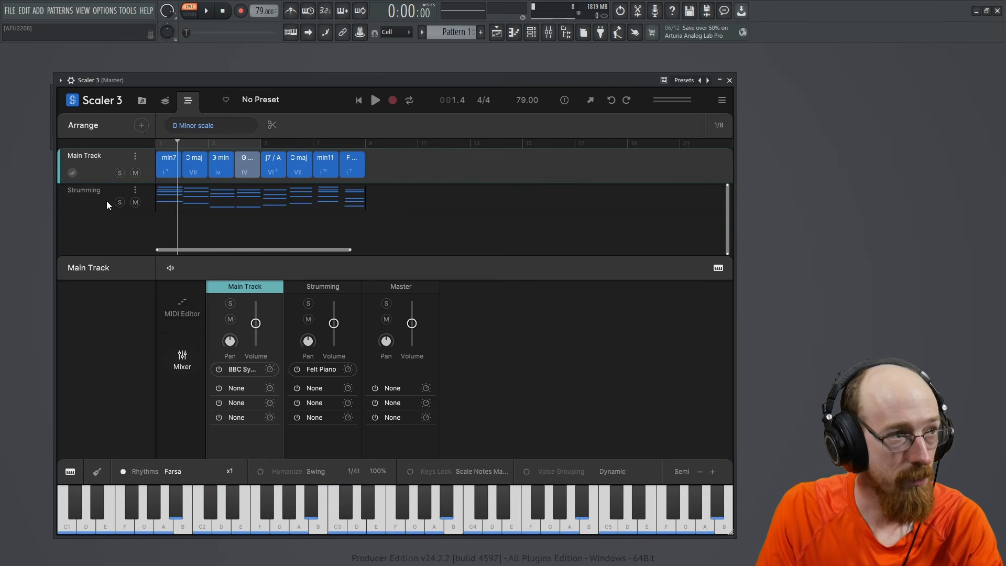
{"action": "left_click", "coordinate": [136, 173]}
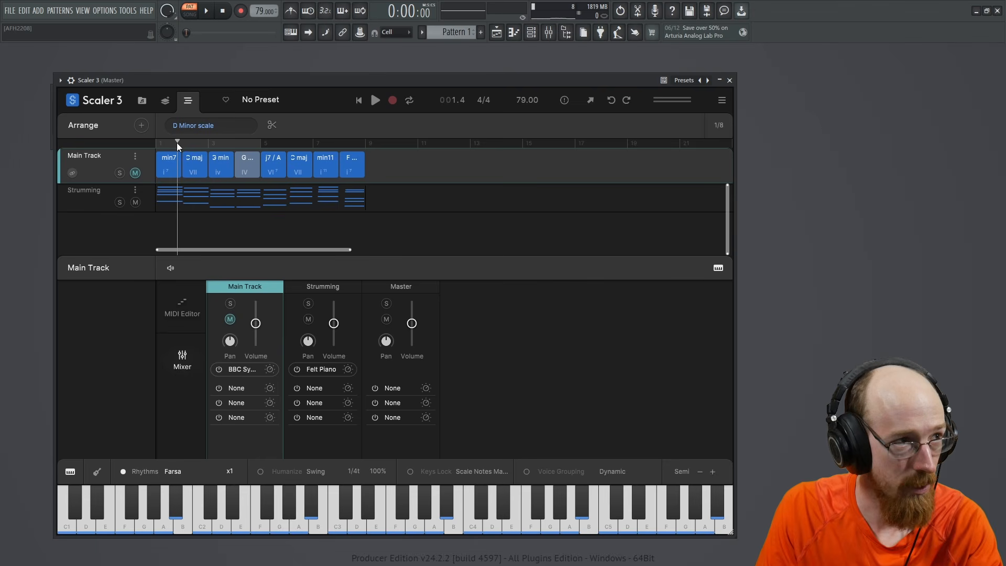
{"action": "left_click", "coordinate": [158, 143]}
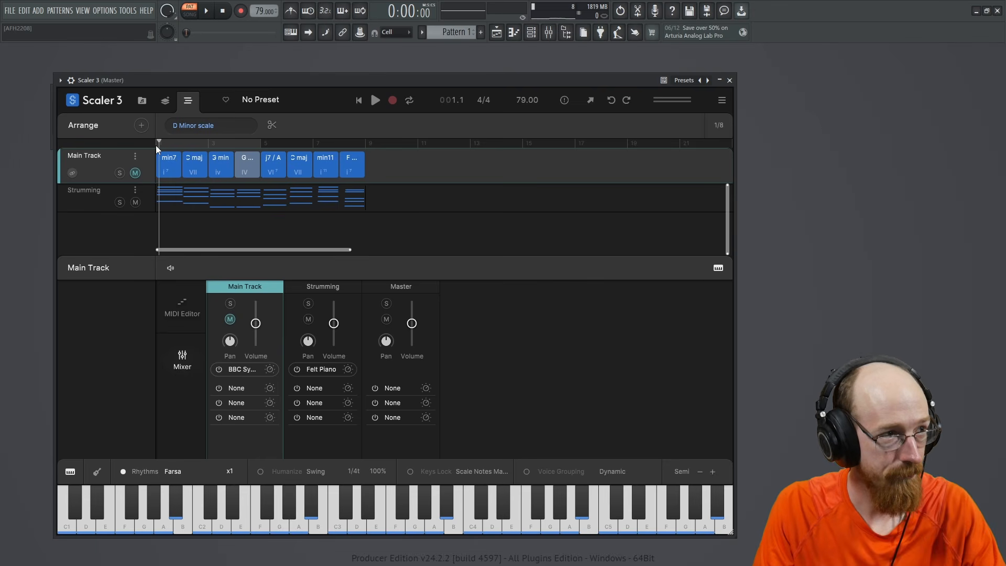
{"action": "left_click", "coordinate": [155, 145]}
{"action": "left_click", "coordinate": [375, 101]}
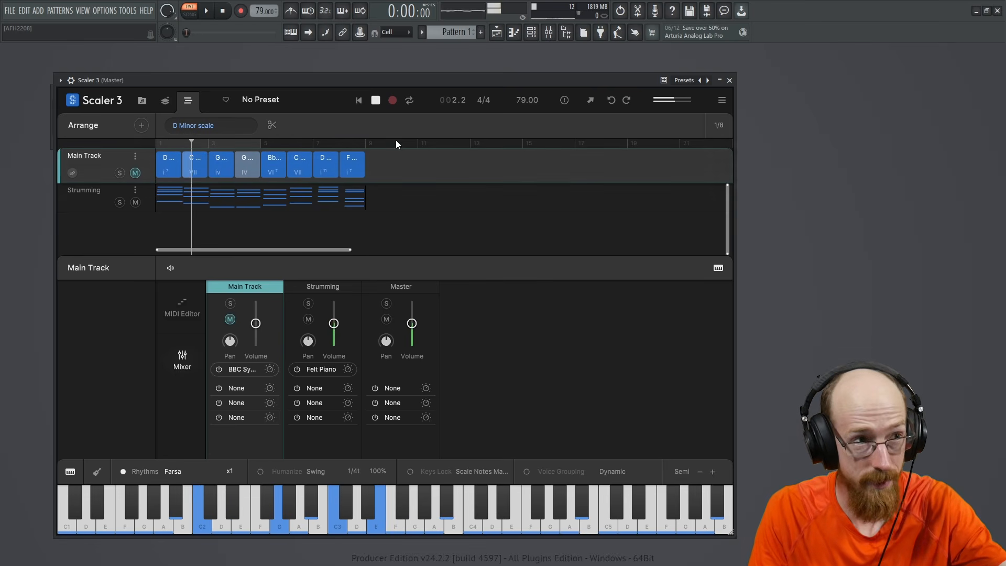
{"action": "left_click", "coordinate": [375, 100]}
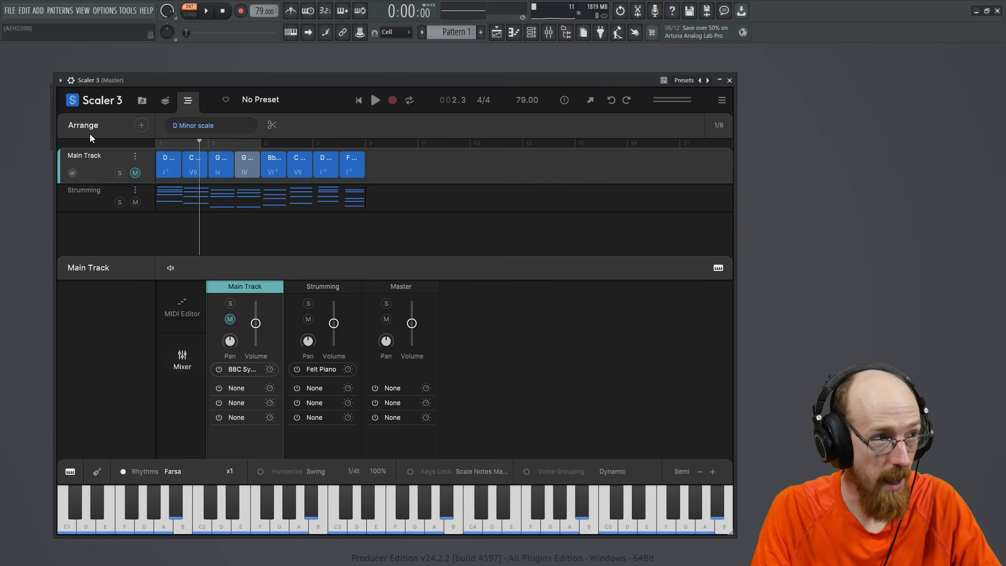
Step: Audition the Medium strumming motion from Articulations with Main Track muted, close the Motions browser, and unmute Main Track
{"action": "left_click", "coordinate": [141, 126]}
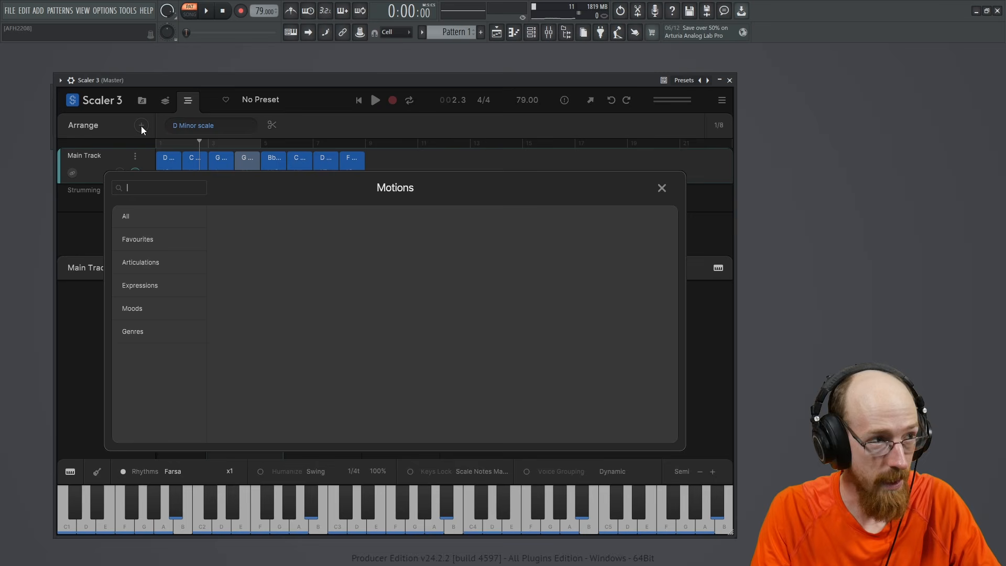
{"action": "left_click", "coordinate": [123, 263]}
{"action": "left_click", "coordinate": [219, 258]}
{"action": "left_click", "coordinate": [345, 263]}
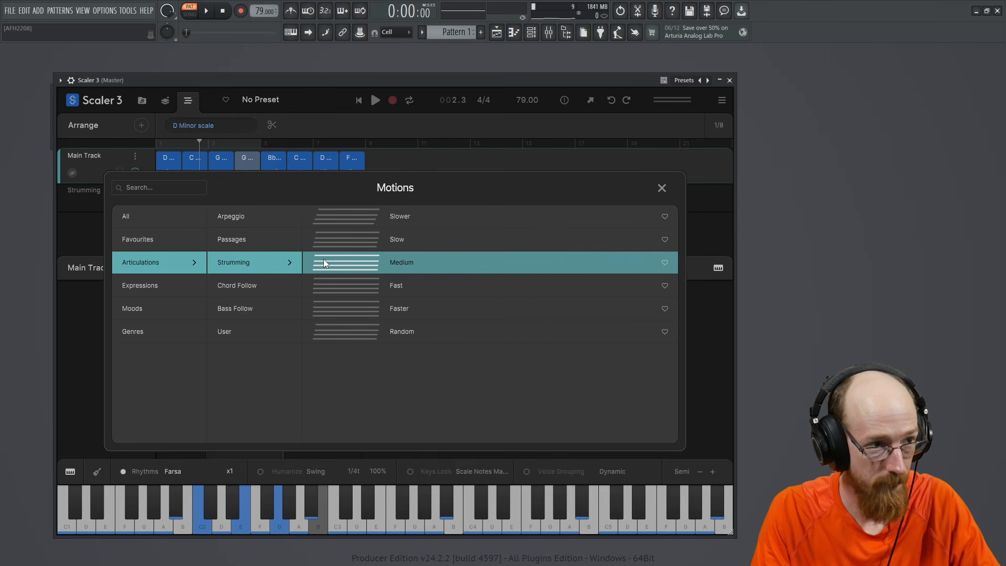
{"action": "left_click", "coordinate": [661, 188]}
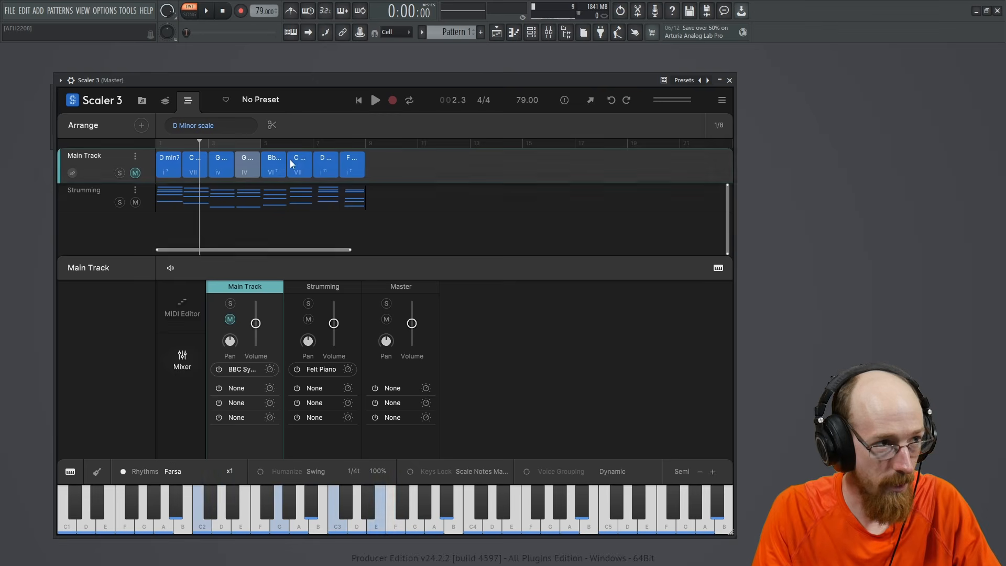
{"action": "left_click", "coordinate": [135, 173]}
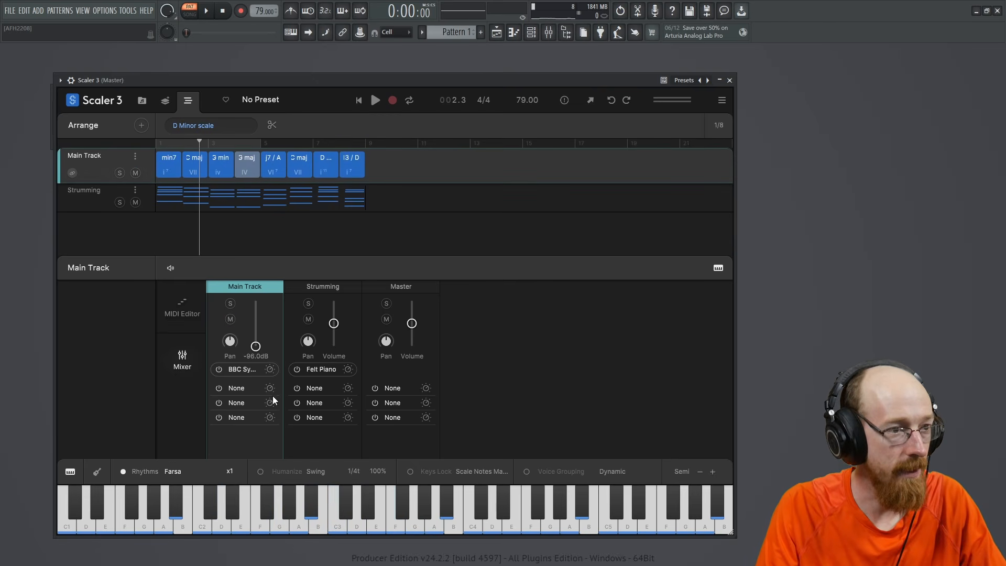
Step: Audition the Medium strumming motion with Main Track's volume at -96.0 dB, close the Motions browser, and reset the volume to its default
{"action": "left_click", "coordinate": [140, 126]}
{"action": "left_click", "coordinate": [136, 256]}
{"action": "left_click", "coordinate": [214, 259]}
{"action": "left_click", "coordinate": [354, 266]}
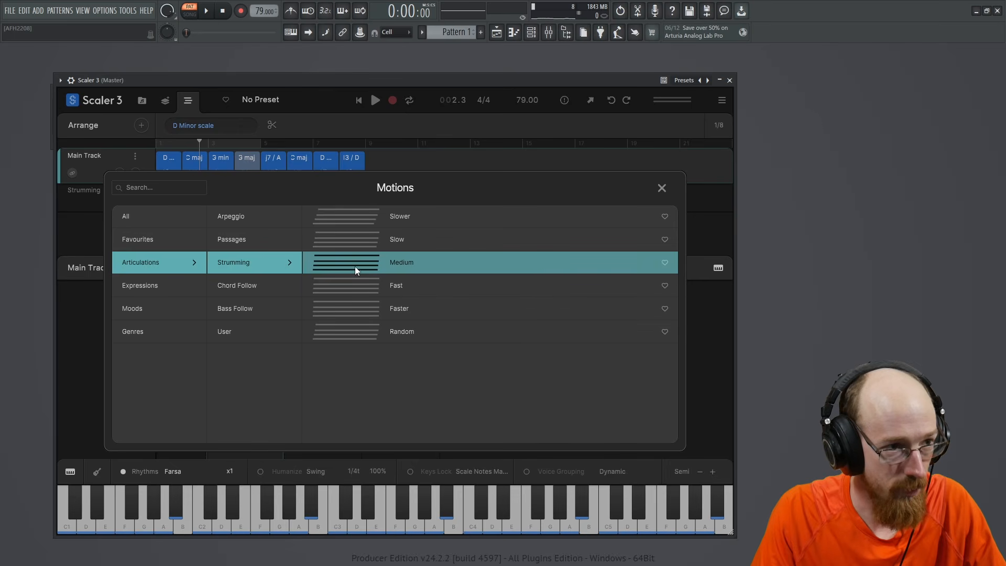
{"action": "left_click", "coordinate": [662, 187]}
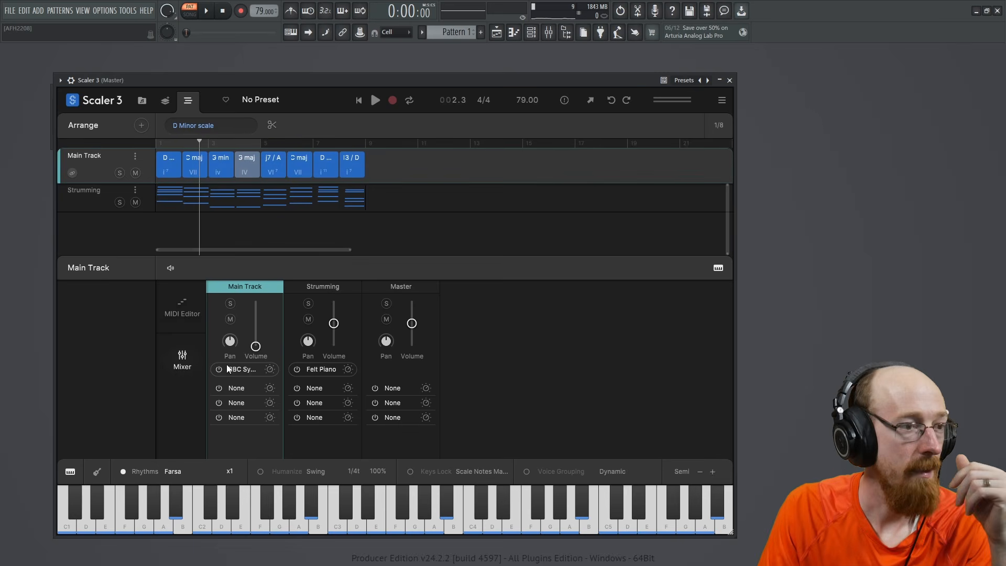
{"action": "double_click", "coordinate": [253, 347]}
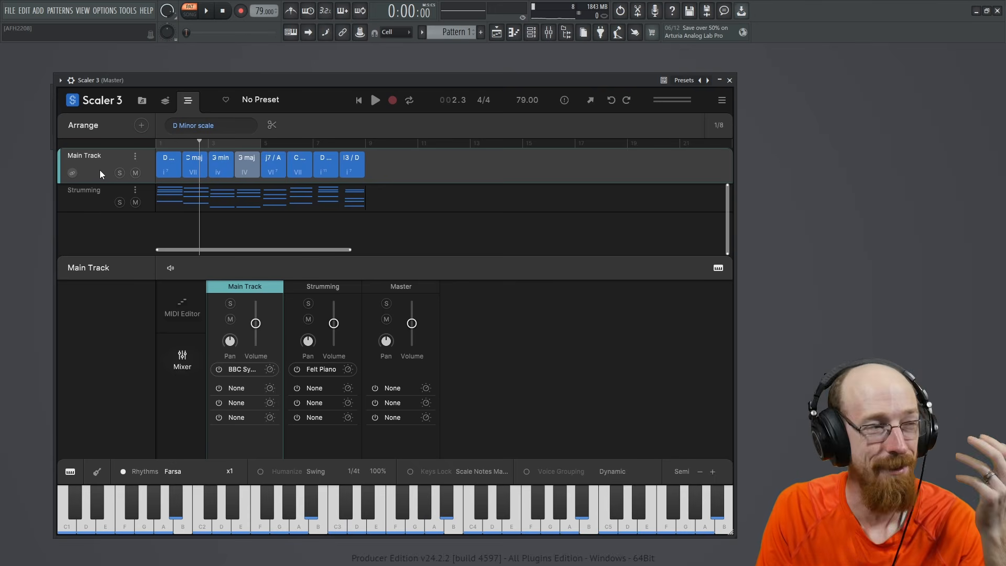
Step: Browse the Articulations and Expressions motions for a new track, and audition Color I 3 and Color I 2 from Melody
{"action": "left_click", "coordinate": [139, 127]}
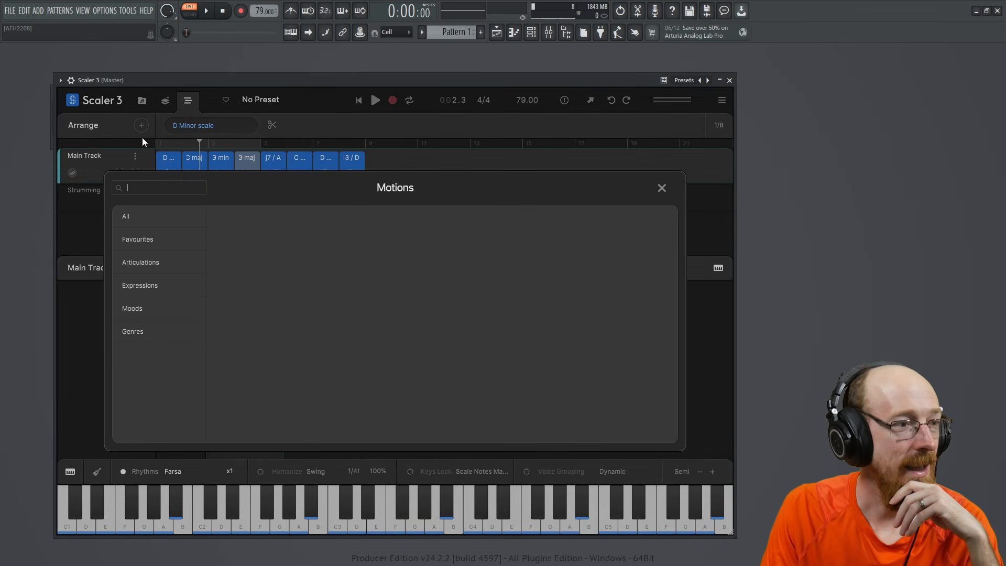
{"action": "left_click", "coordinate": [157, 262]}
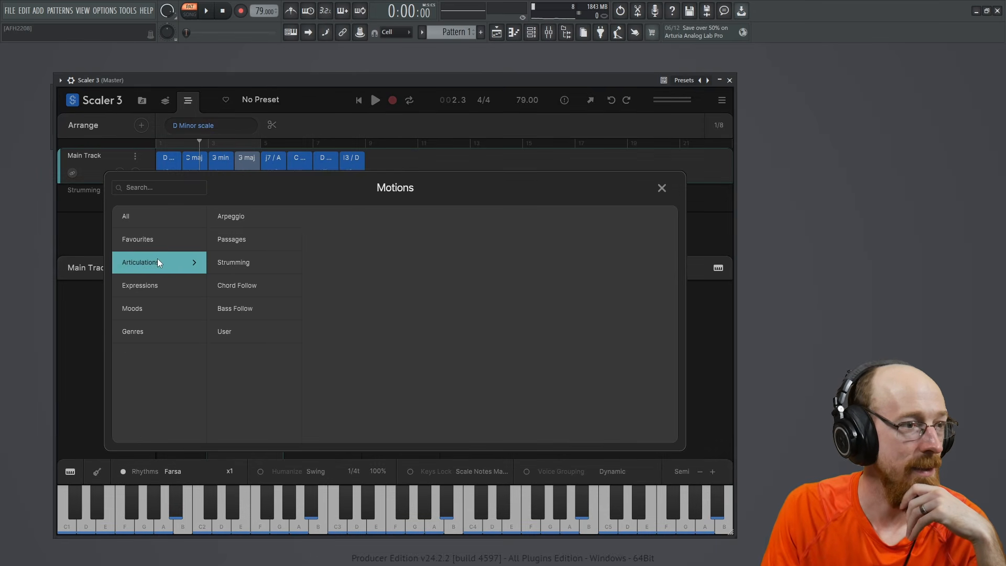
{"action": "left_click", "coordinate": [158, 287]}
{"action": "left_click", "coordinate": [242, 289]}
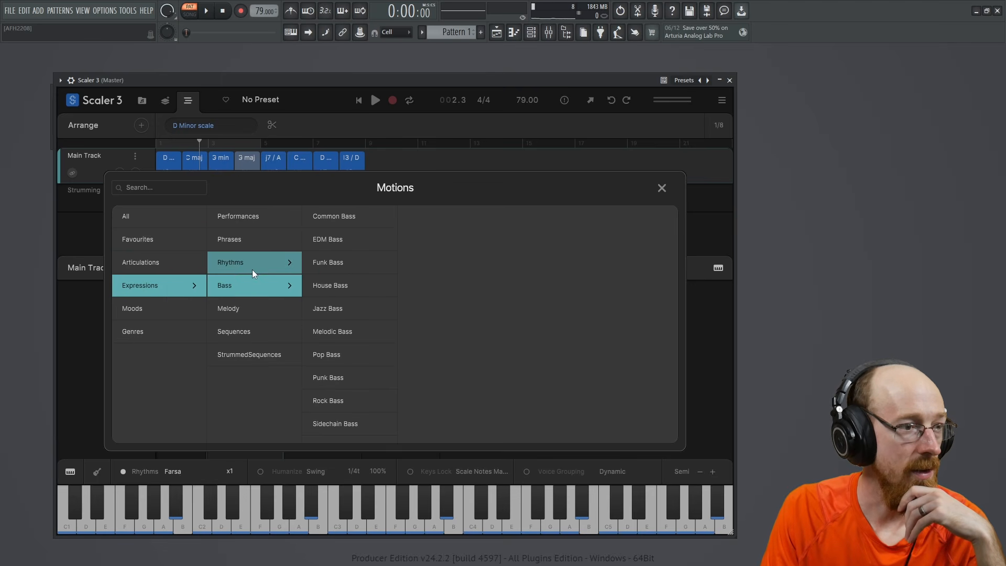
{"action": "left_click", "coordinate": [253, 310]}
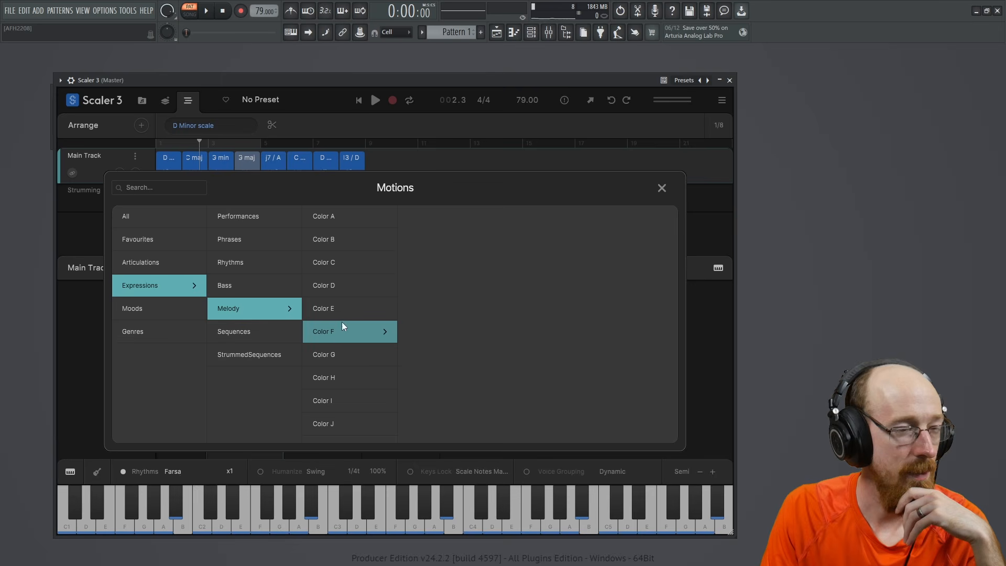
{"action": "left_click", "coordinate": [325, 401]}
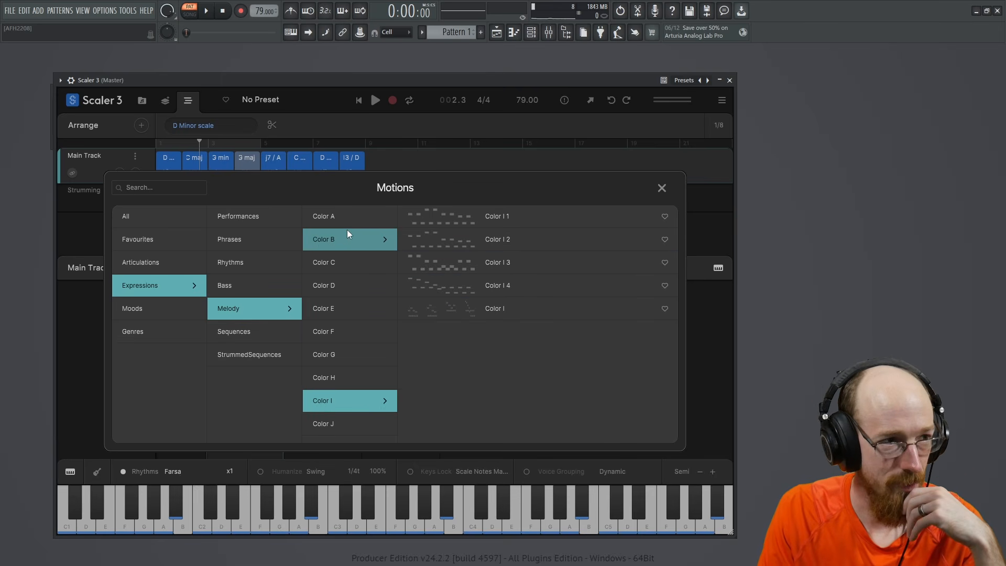
{"action": "left_click", "coordinate": [427, 264]}
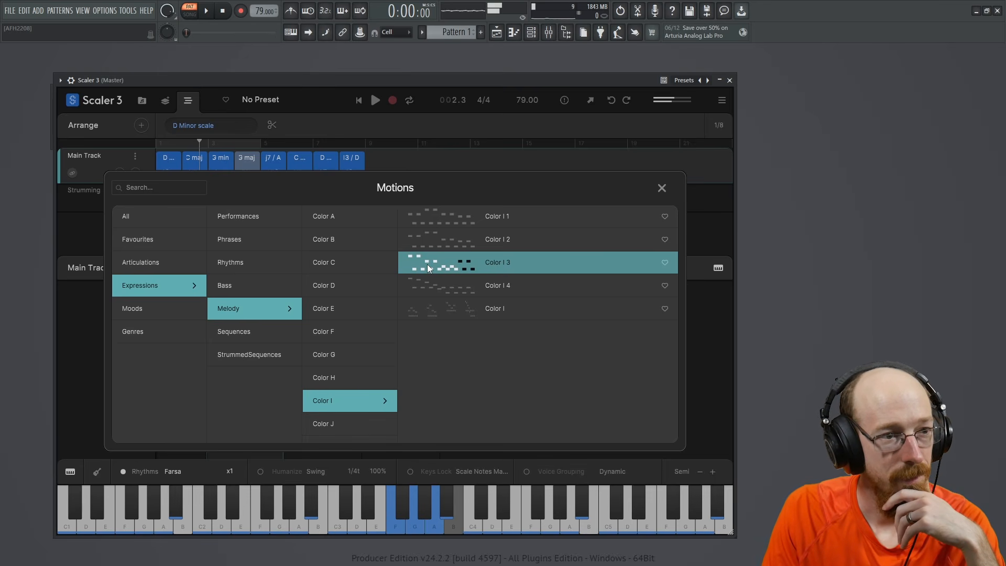
{"action": "left_click", "coordinate": [451, 241]}
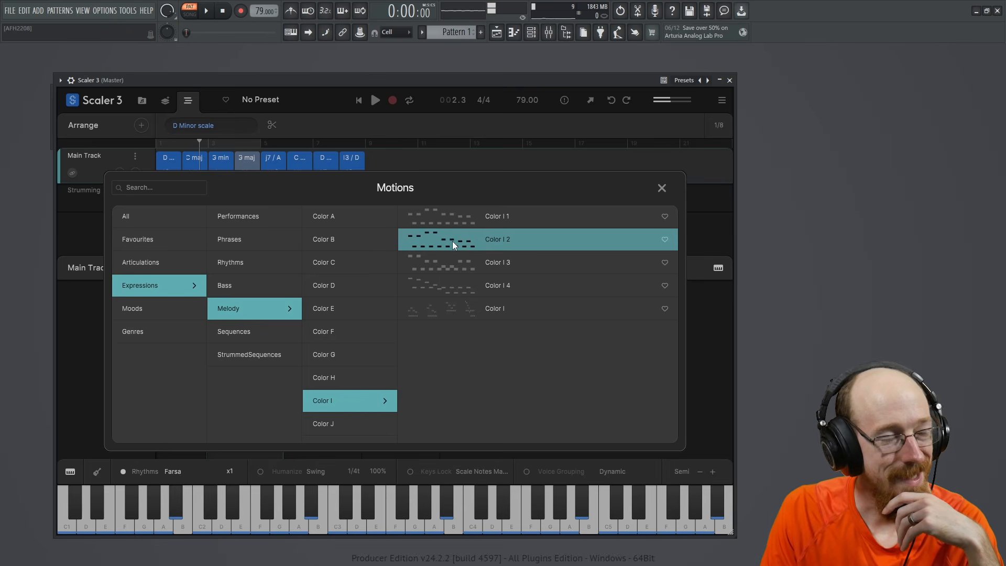
{"action": "left_click", "coordinate": [455, 277]}
Step: Audition the full Common F and Common G melody motions
{"action": "scroll", "coordinate": [357, 324], "scroll_direction": "down", "scroll_amount": 2}
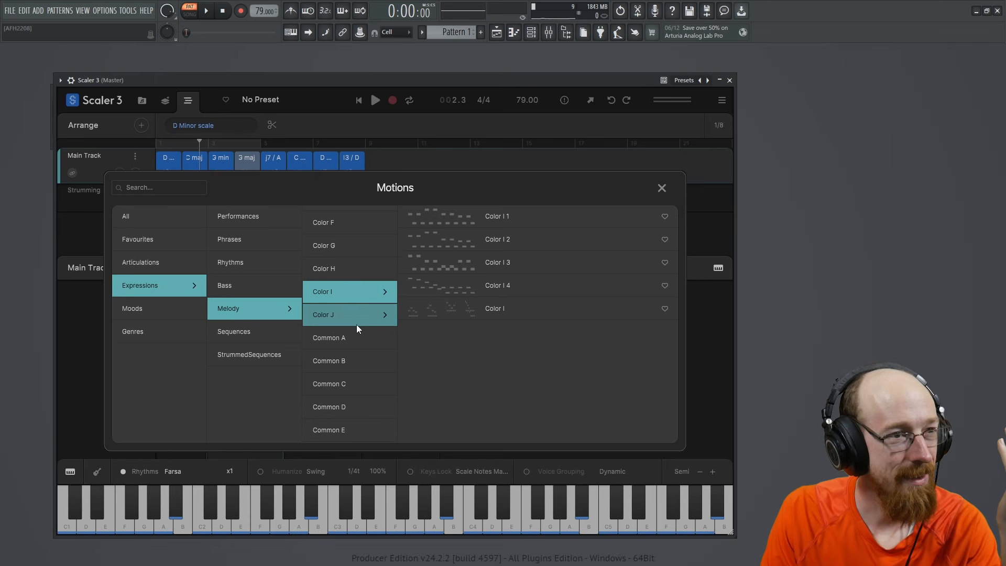
{"action": "scroll", "coordinate": [356, 322], "scroll_direction": "down", "scroll_amount": 2}
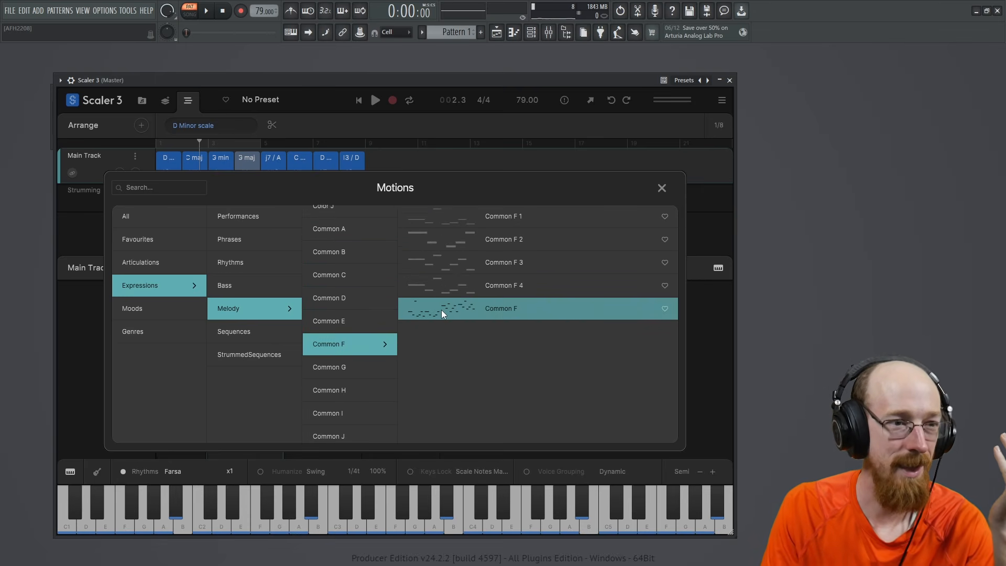
{"action": "left_click", "coordinate": [441, 309]}
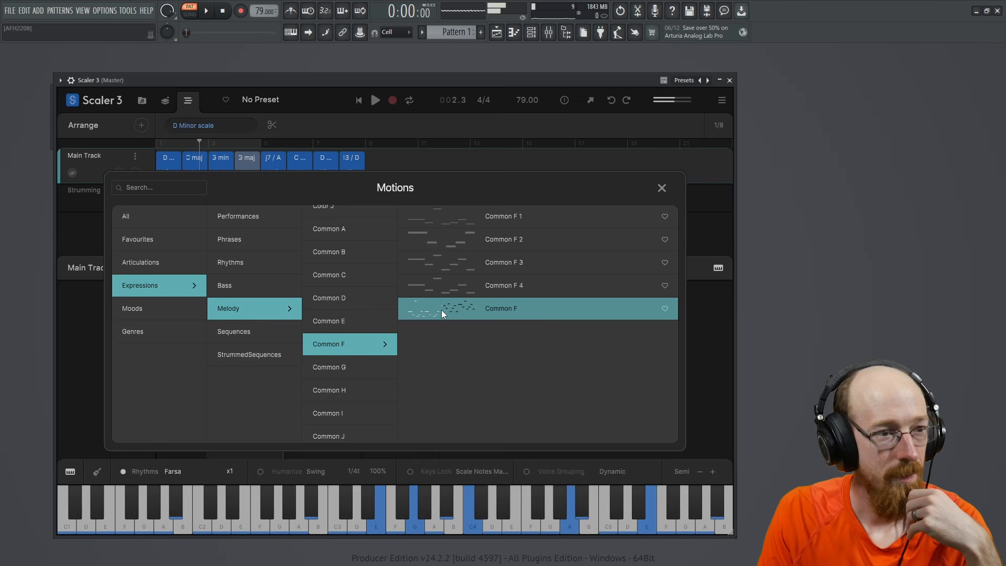
{"action": "left_click", "coordinate": [342, 365]}
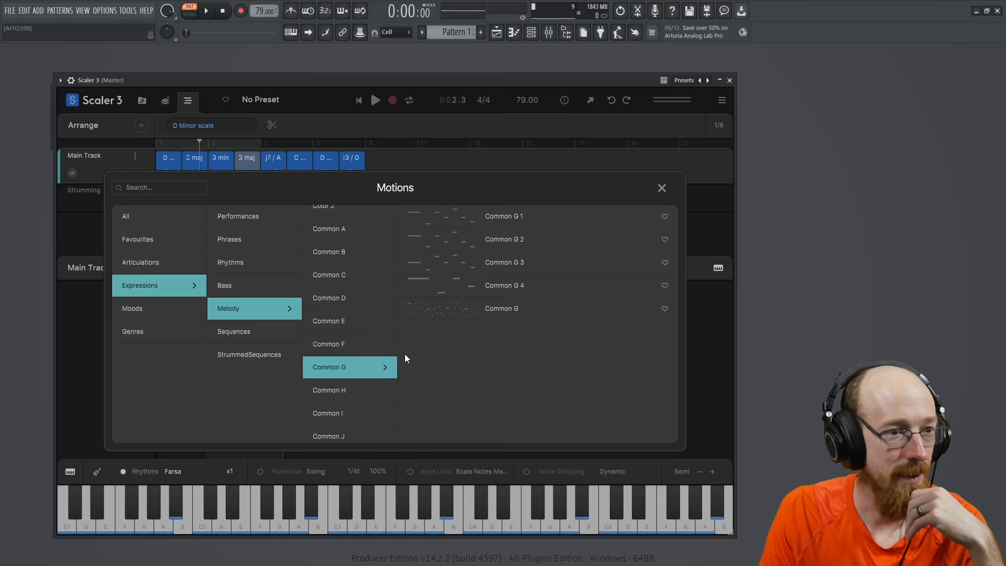
{"action": "left_click", "coordinate": [458, 309]}
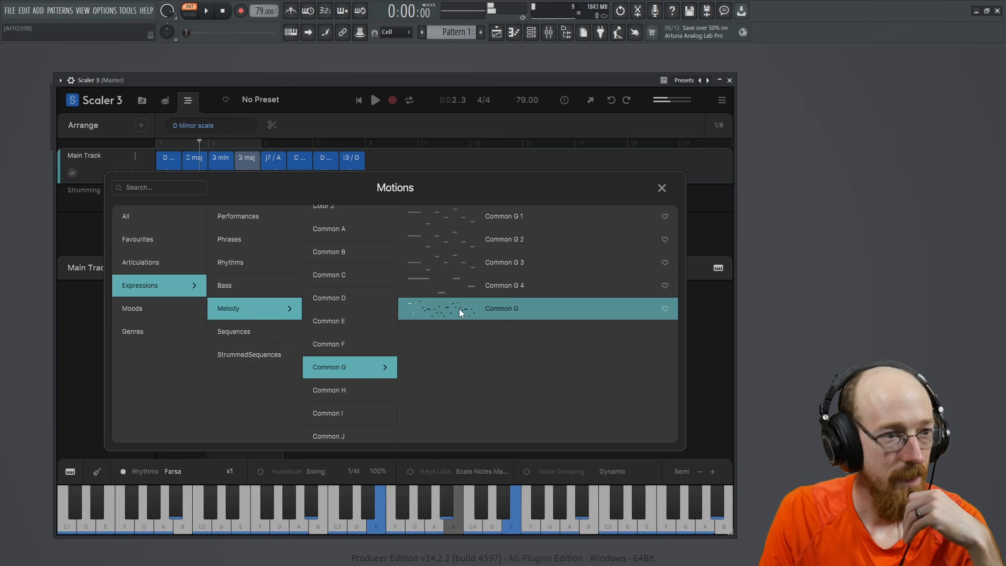
Step: Check the Common C melody motions, return to Color I, and audition Color I 4 and Color I 2
{"action": "left_click", "coordinate": [330, 273]}
{"action": "scroll", "coordinate": [338, 283], "scroll_direction": "up", "scroll_amount": 3}
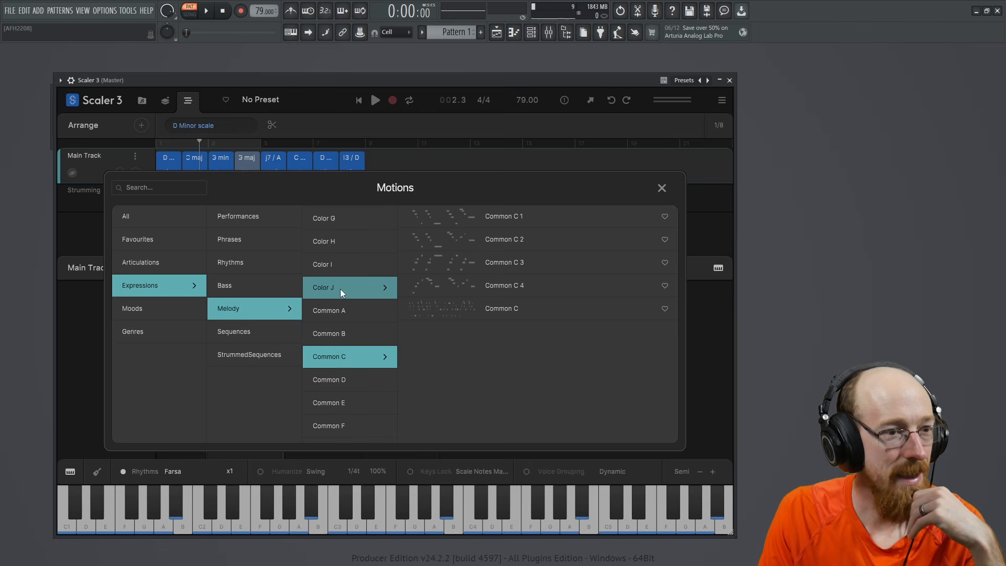
{"action": "left_click", "coordinate": [356, 265]}
{"action": "scroll", "coordinate": [376, 299], "scroll_direction": "up", "scroll_amount": 4}
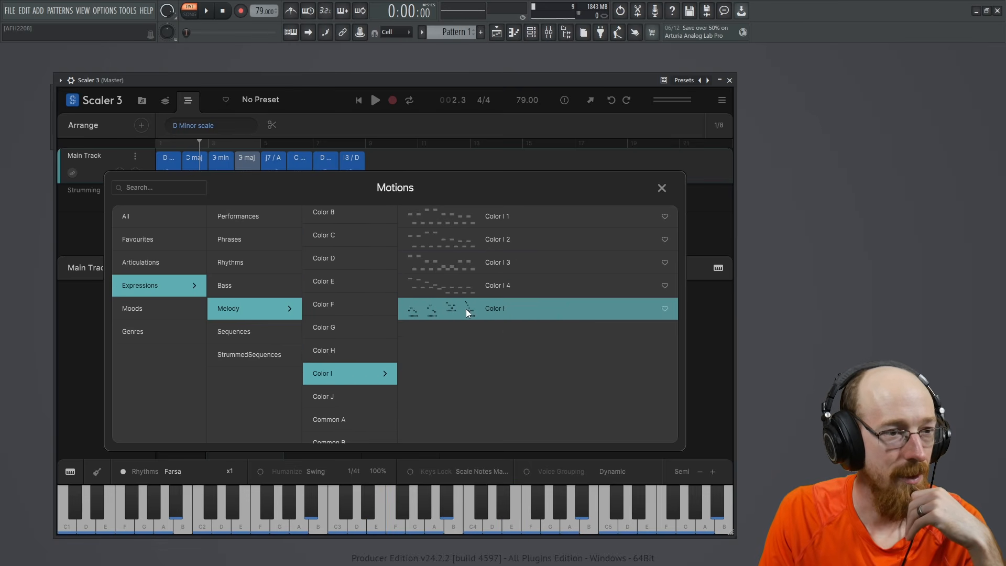
{"action": "left_click", "coordinate": [423, 279]}
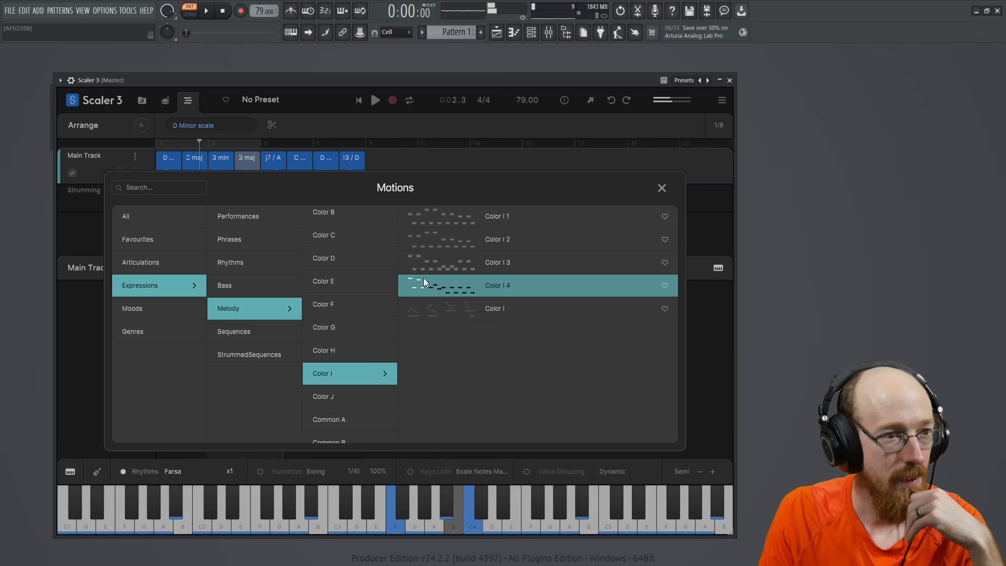
{"action": "left_click", "coordinate": [422, 247]}
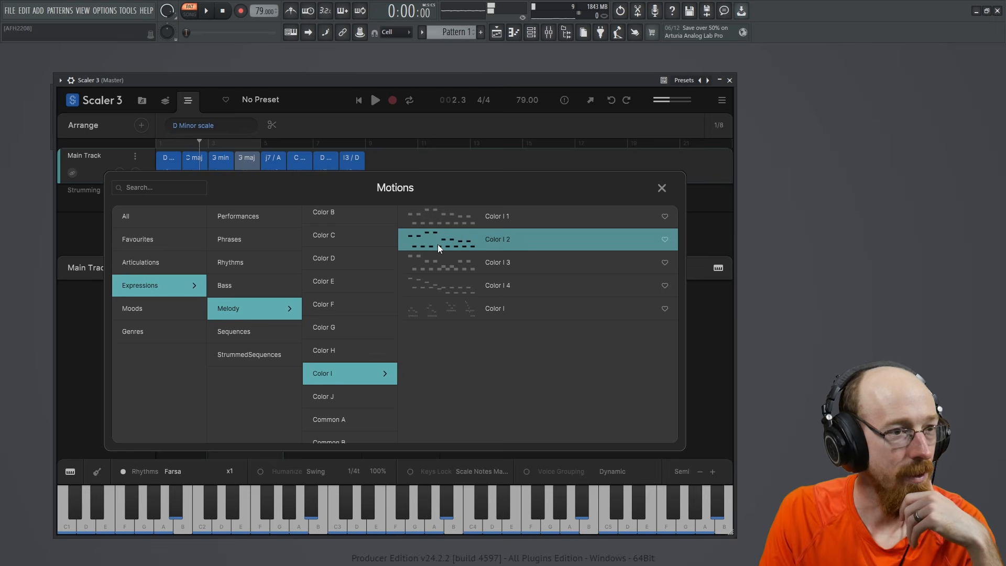
Step: Add the Color I 2 melody motion as a new track, solo it, and audition it from the start
{"action": "double_click", "coordinate": [438, 244]}
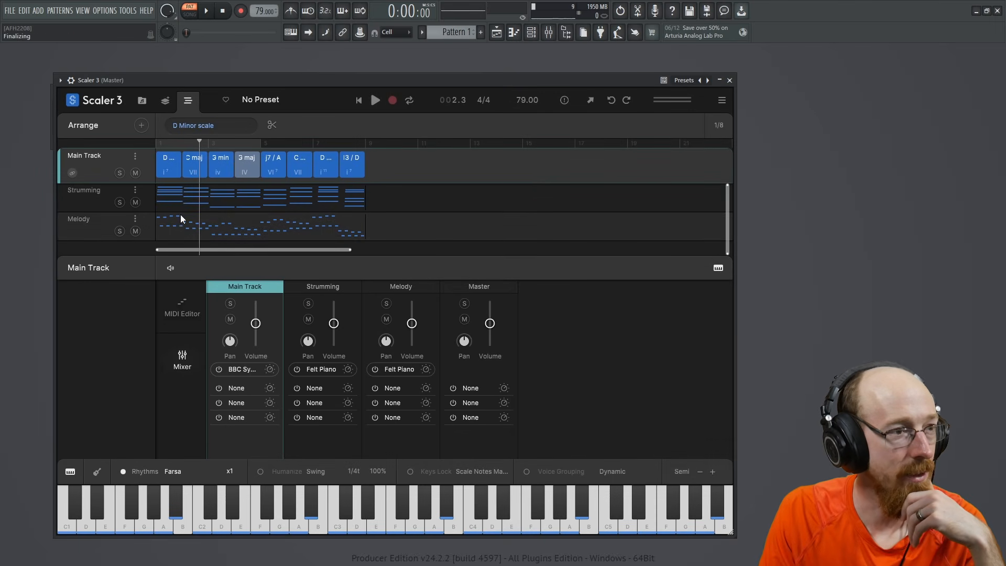
{"action": "left_click", "coordinate": [156, 141]}
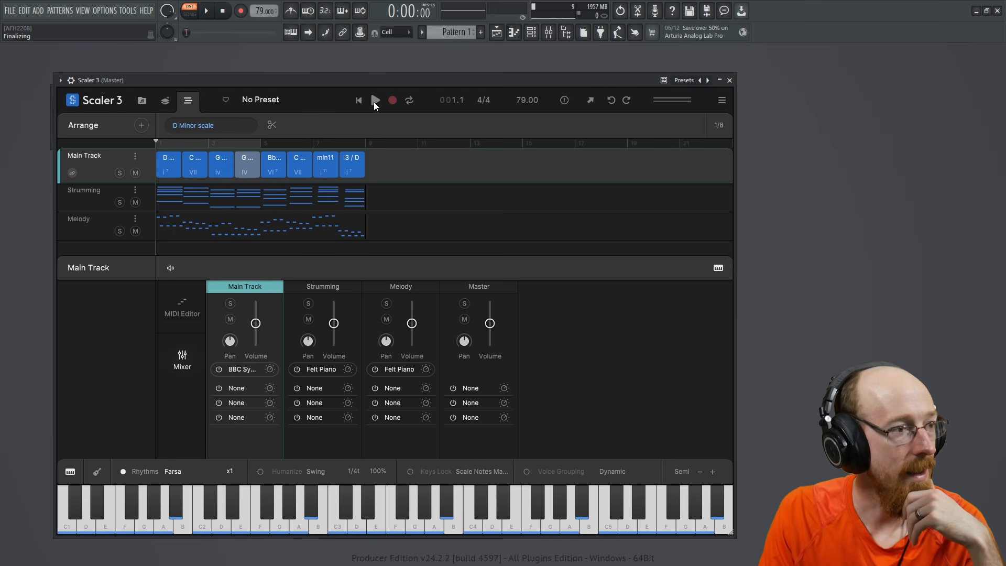
{"action": "left_click", "coordinate": [119, 231]}
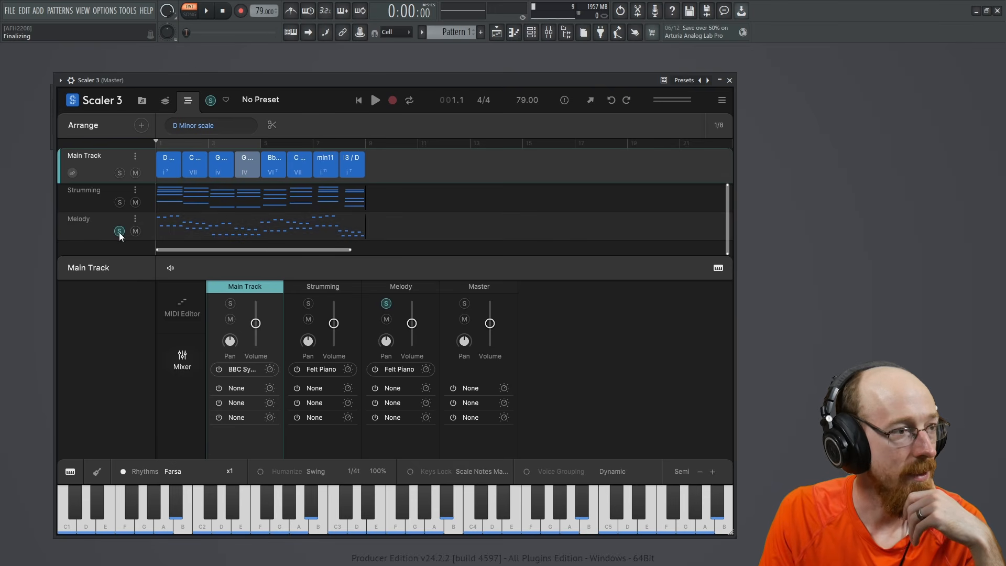
{"action": "left_click", "coordinate": [375, 99]}
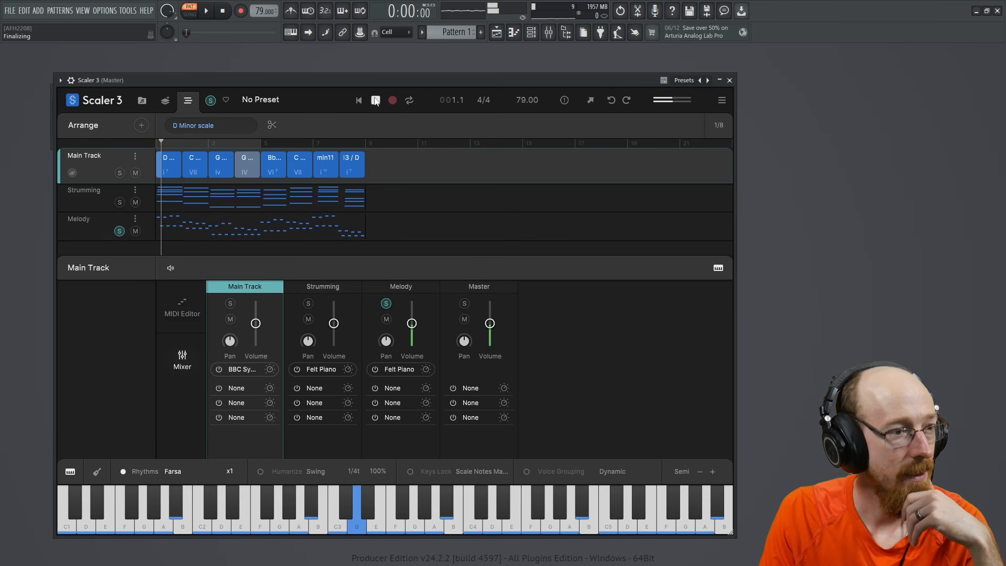
{"action": "left_click", "coordinate": [375, 100]}
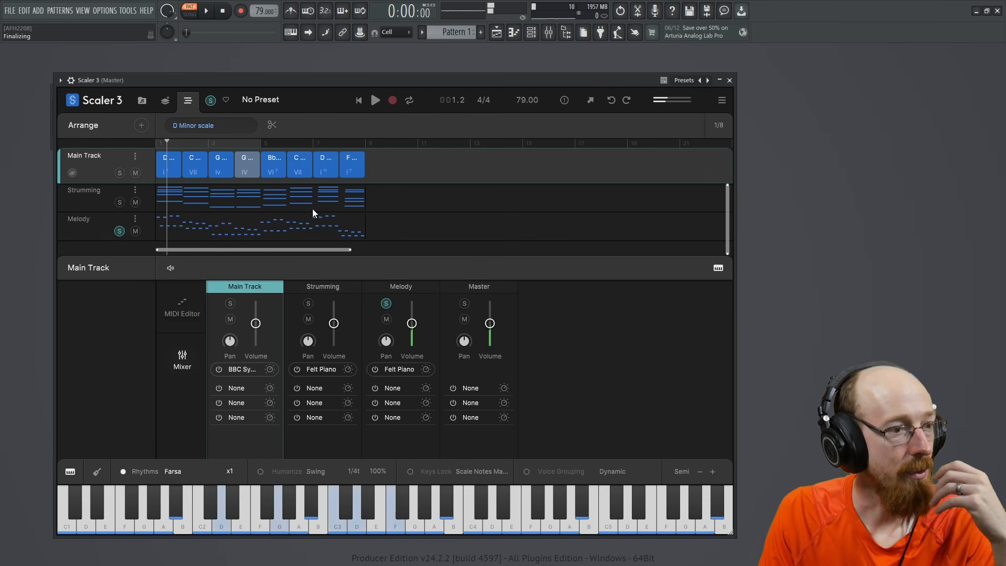
Step: Browse the internal Orchestra sounds for the Melody track and close the sound browser
{"action": "left_click", "coordinate": [394, 369]}
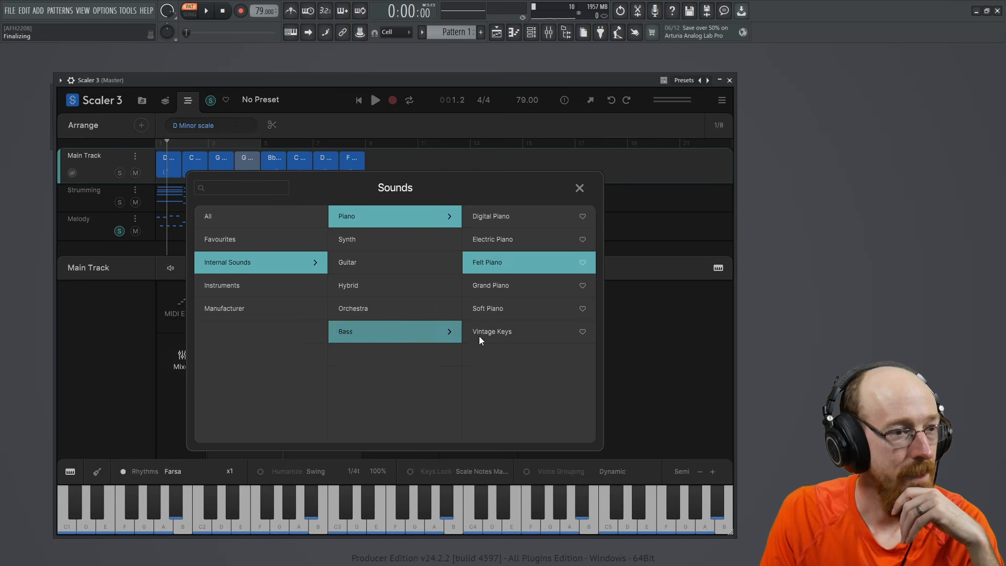
{"action": "left_click", "coordinate": [404, 313]}
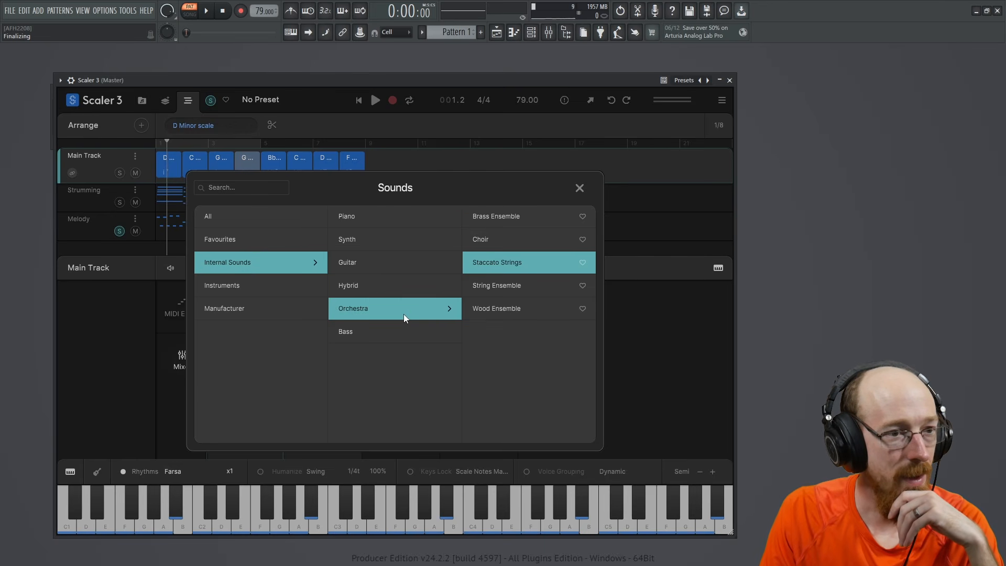
{"action": "left_click", "coordinate": [579, 188]}
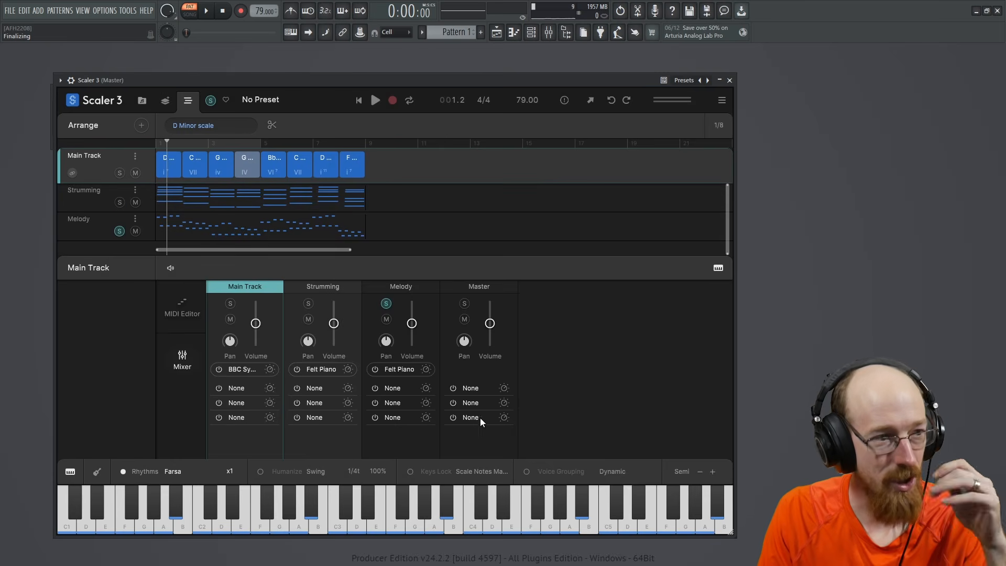
Step: Load the Flutes a3 woodwinds preset in the Melody track's BBC Symphony Orchestra instrument
{"action": "left_click", "coordinate": [239, 369]}
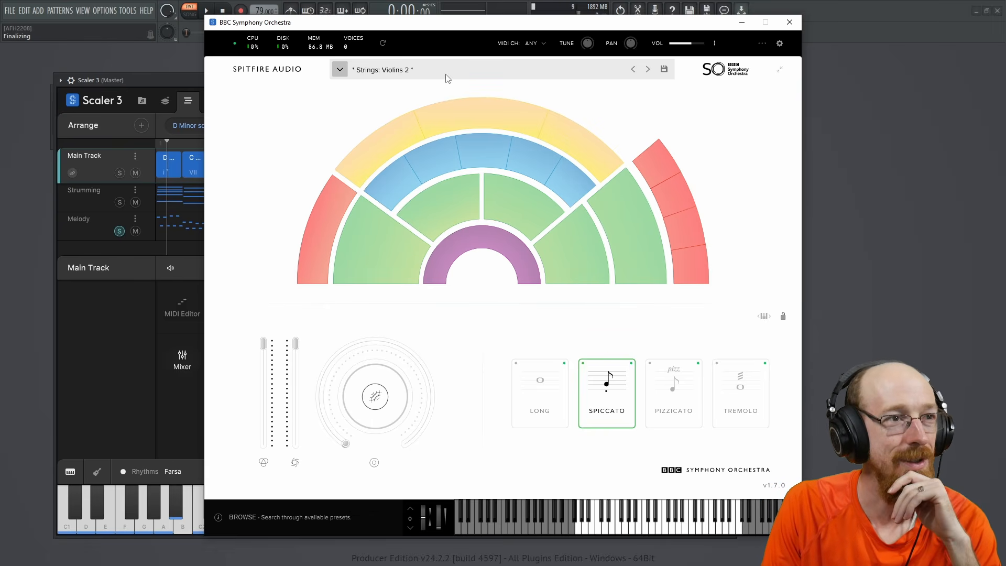
{"action": "left_click", "coordinate": [406, 74]}
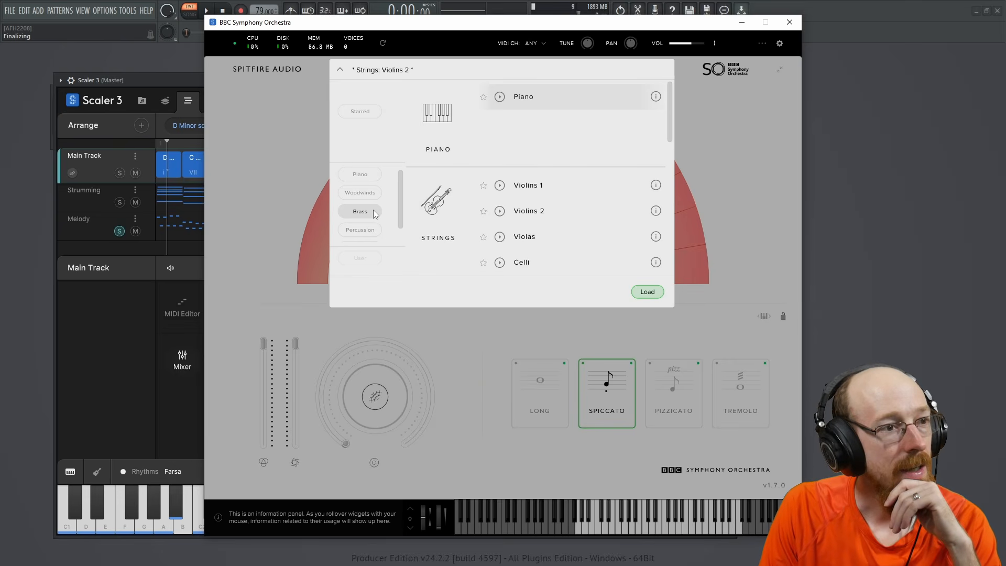
{"action": "left_click", "coordinate": [359, 194]}
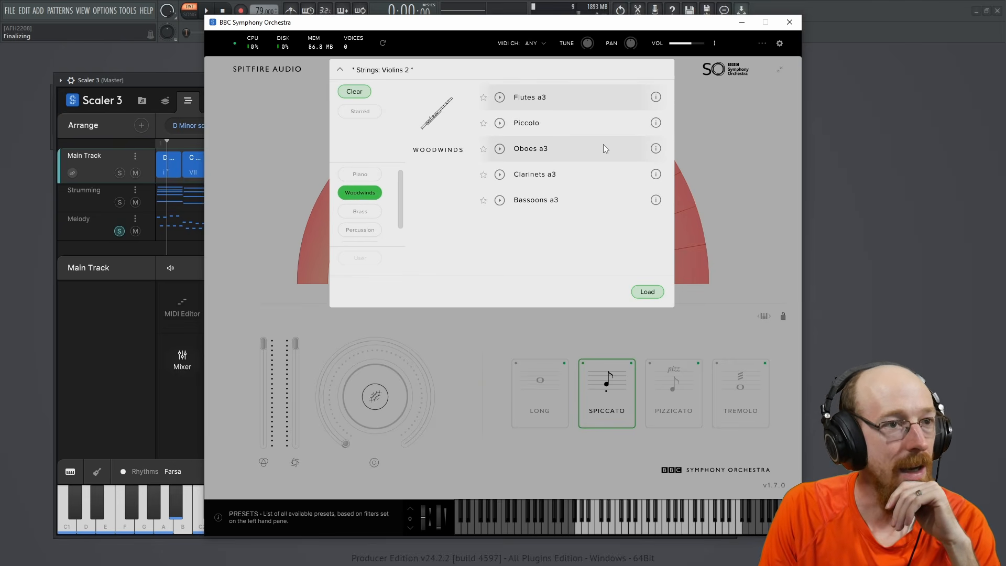
{"action": "double_click", "coordinate": [584, 99]}
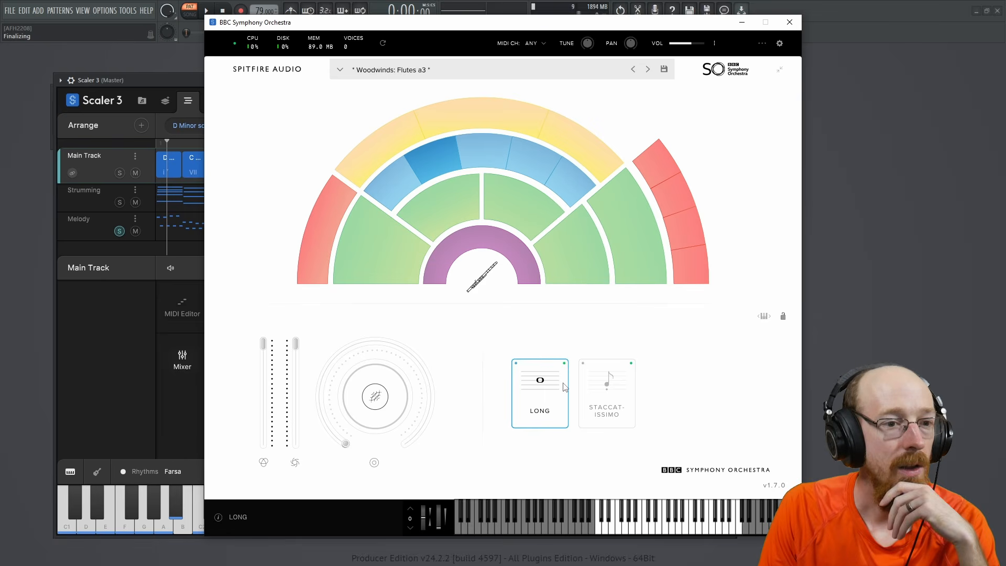
{"action": "left_click", "coordinate": [789, 23]}
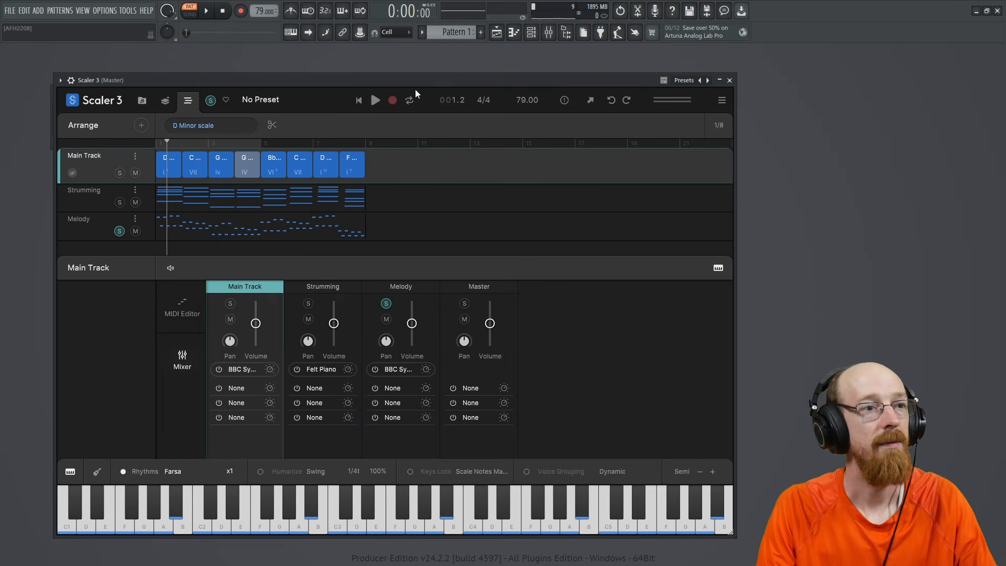
Step: Play the soloed flute melody, turn off its solo to hear all tracks together, and return the playhead to the start
{"action": "left_click", "coordinate": [376, 101]}
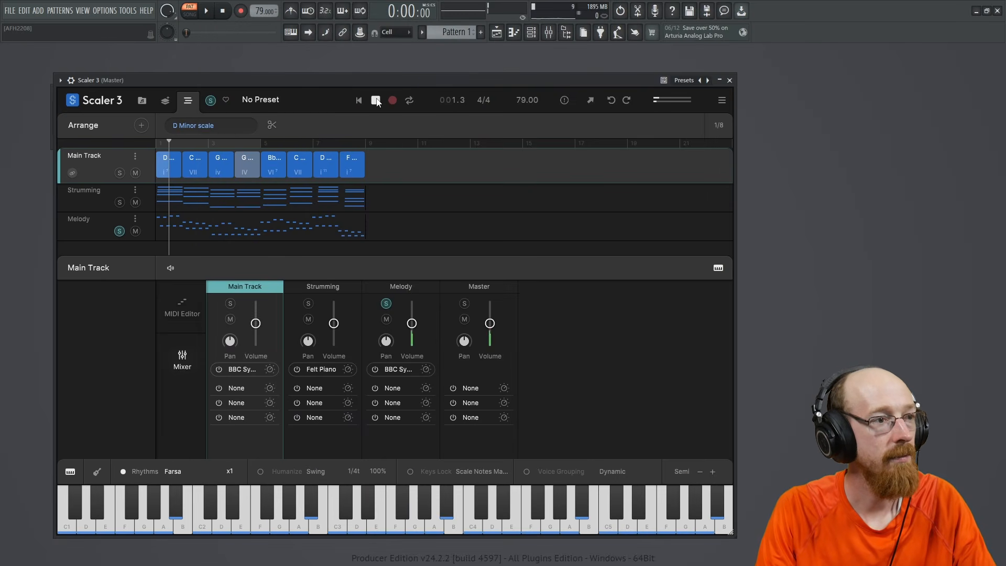
{"action": "left_click", "coordinate": [119, 231]}
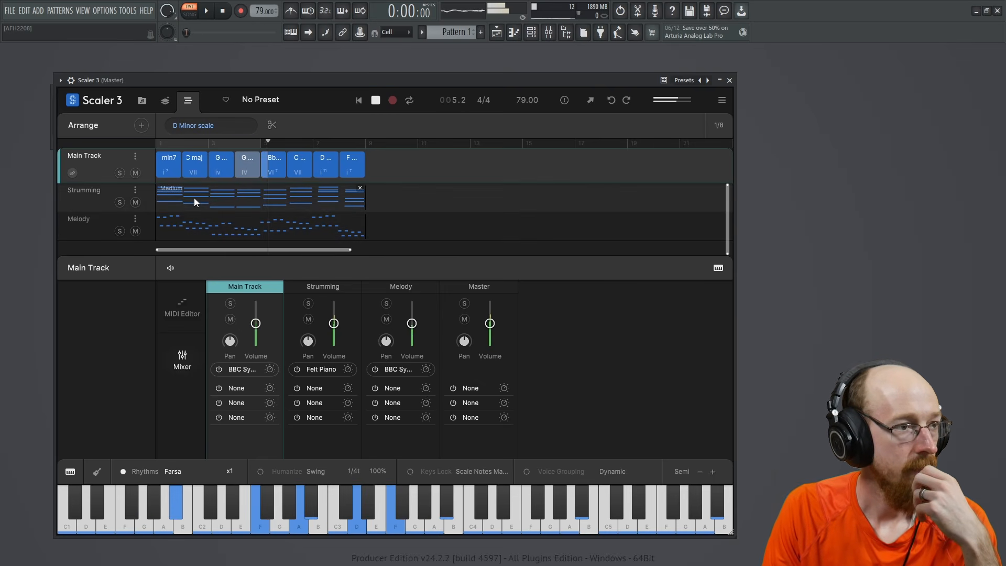
{"action": "left_click", "coordinate": [275, 206]}
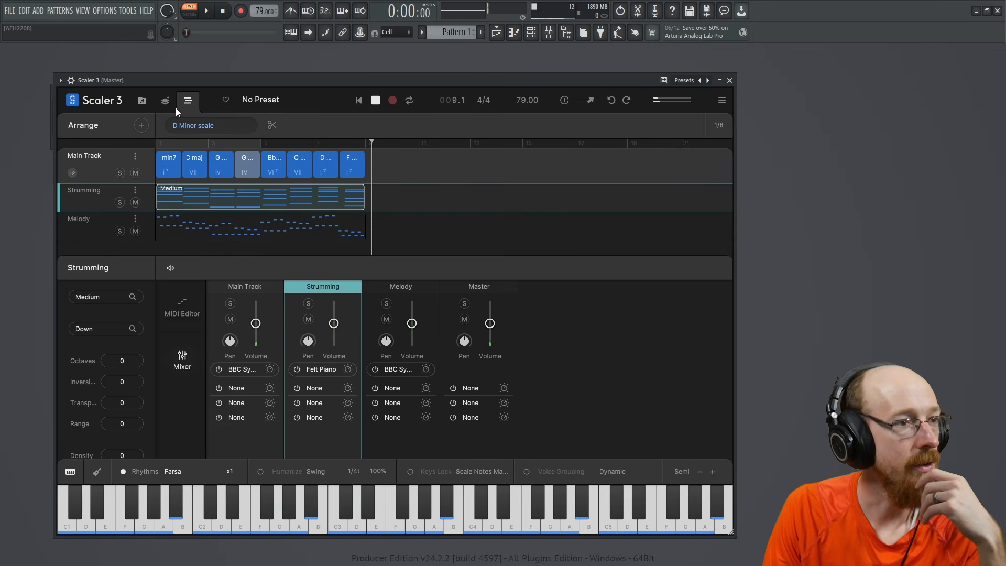
{"action": "left_click", "coordinate": [158, 140]}
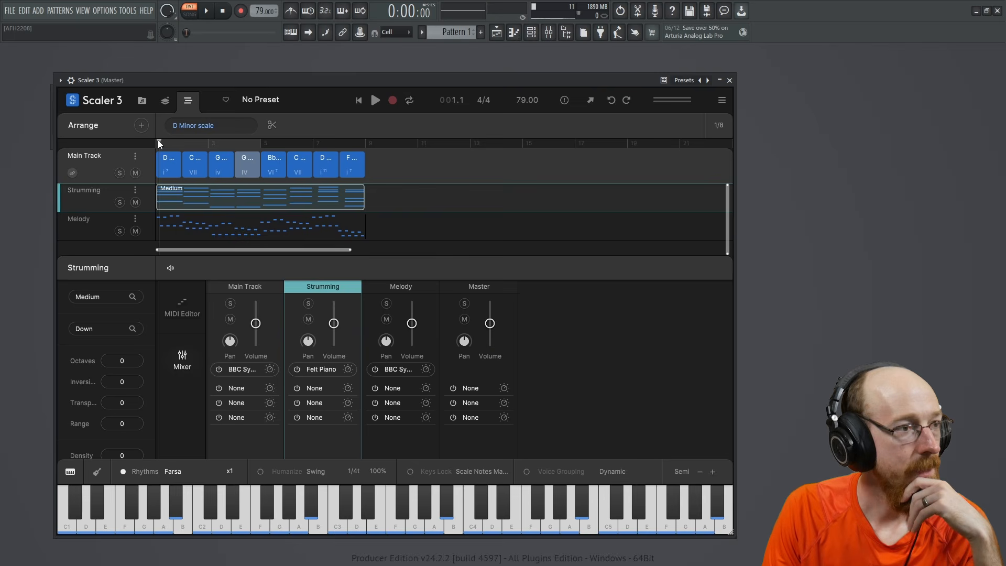
Step: Select the Color I 2 melody clip and switch its flute instrument to the Staccatissimo articulation
{"action": "left_click", "coordinate": [184, 225]}
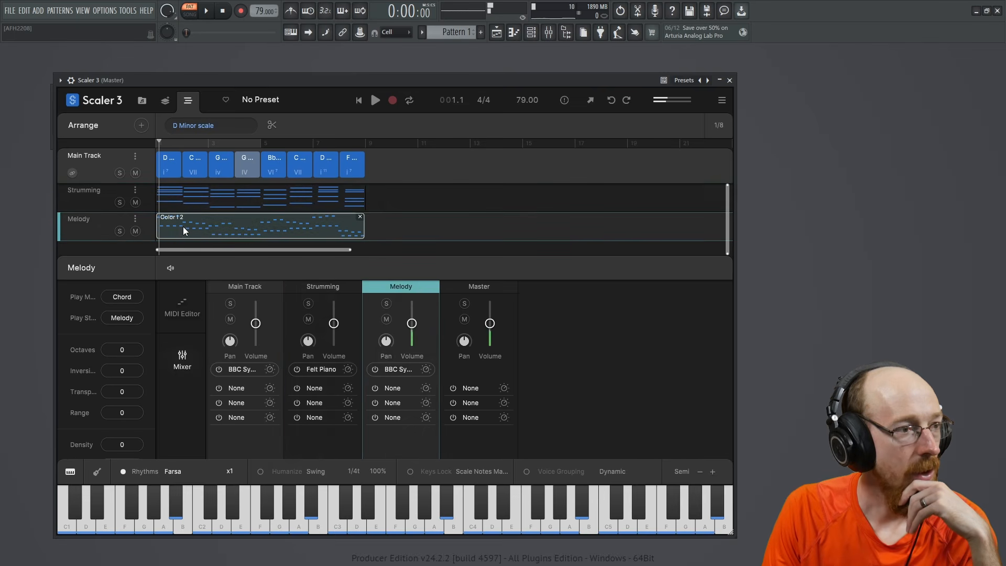
{"action": "left_click", "coordinate": [401, 370]}
{"action": "left_click", "coordinate": [580, 191]}
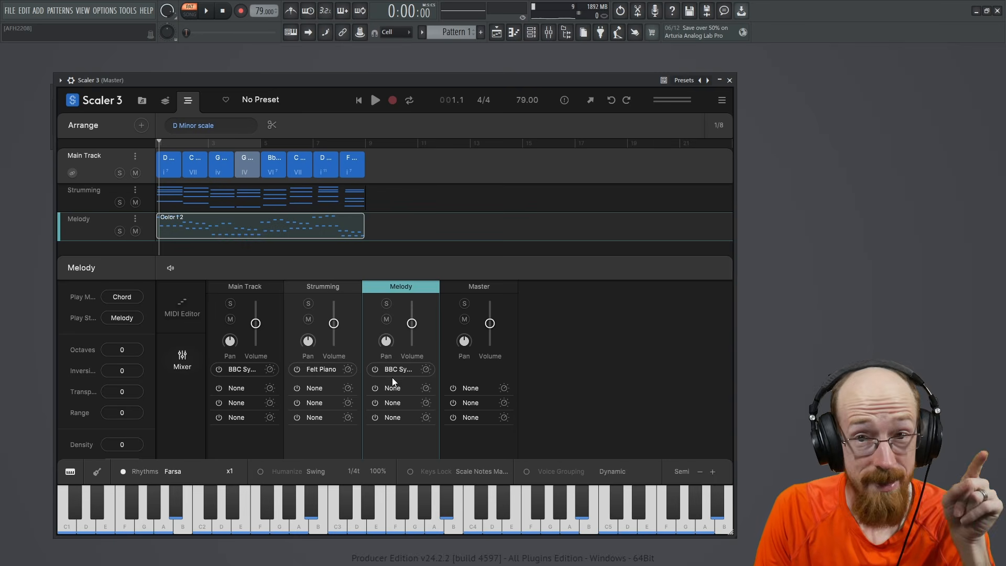
{"action": "left_click", "coordinate": [425, 370]}
{"action": "left_click", "coordinate": [607, 398]}
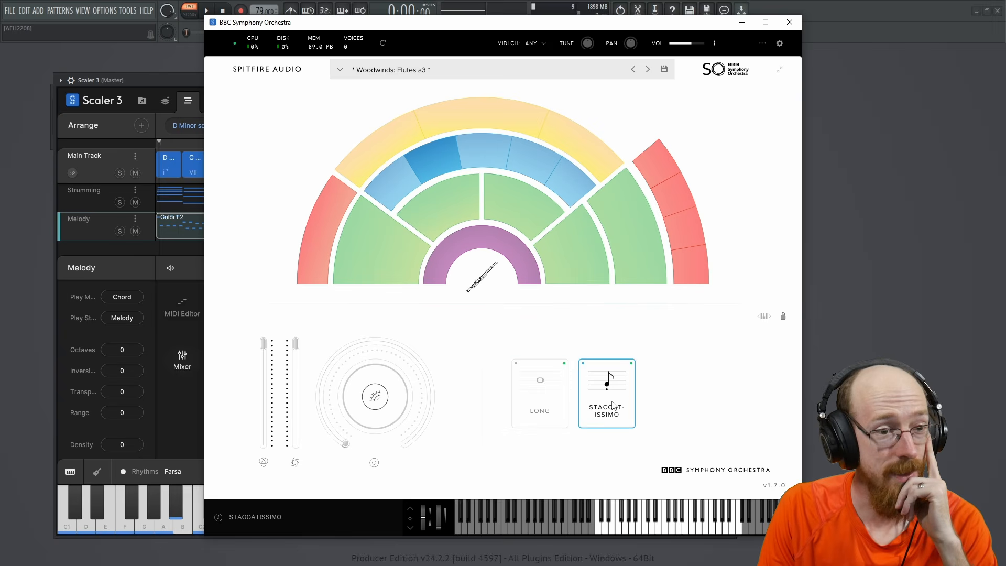
{"action": "left_click", "coordinate": [790, 22]}
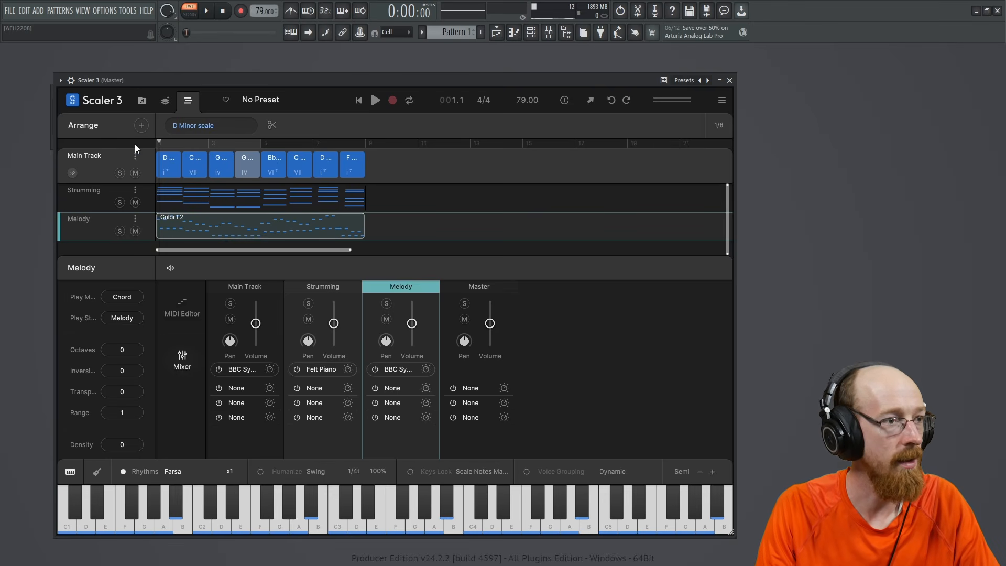
Step: Play the arrangement from the start while setting the melody clip's Range to 0 and Octaves to 1
{"action": "left_click", "coordinate": [155, 145]}
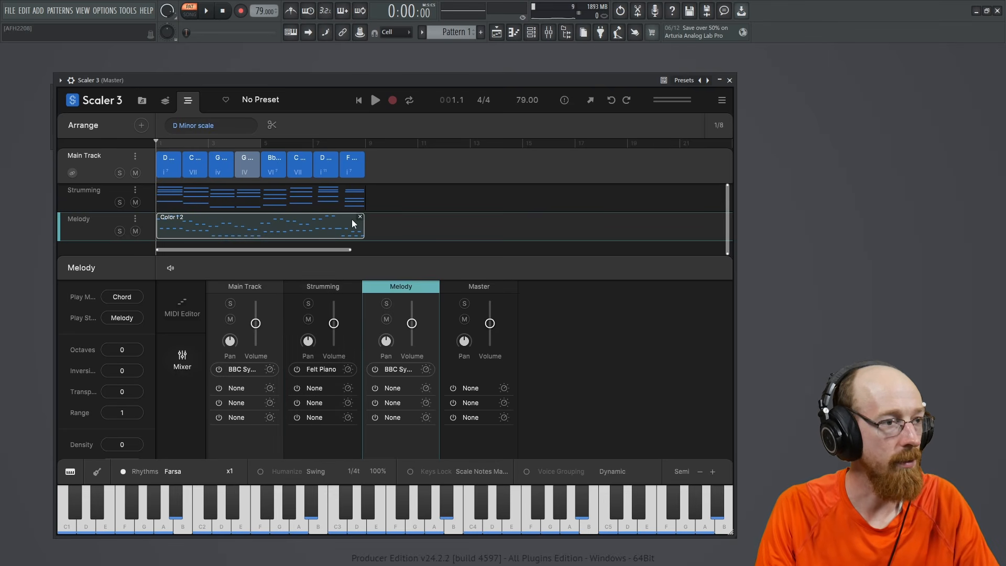
{"action": "left_click", "coordinate": [375, 100]}
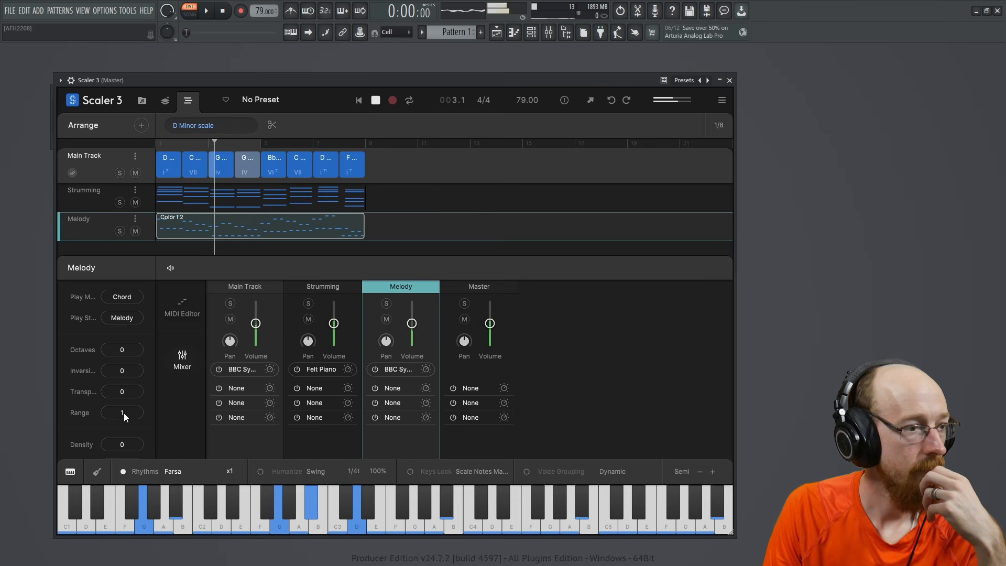
{"action": "left_click_drag", "start_coordinate": [127, 418], "coordinate": [129, 442]}
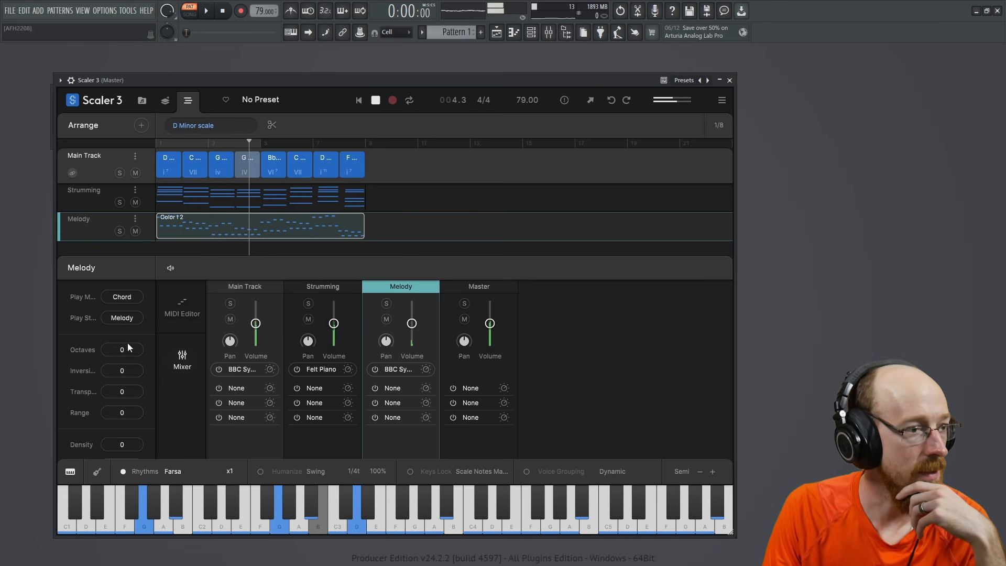
{"action": "left_click_drag", "start_coordinate": [128, 345], "coordinate": [130, 332]}
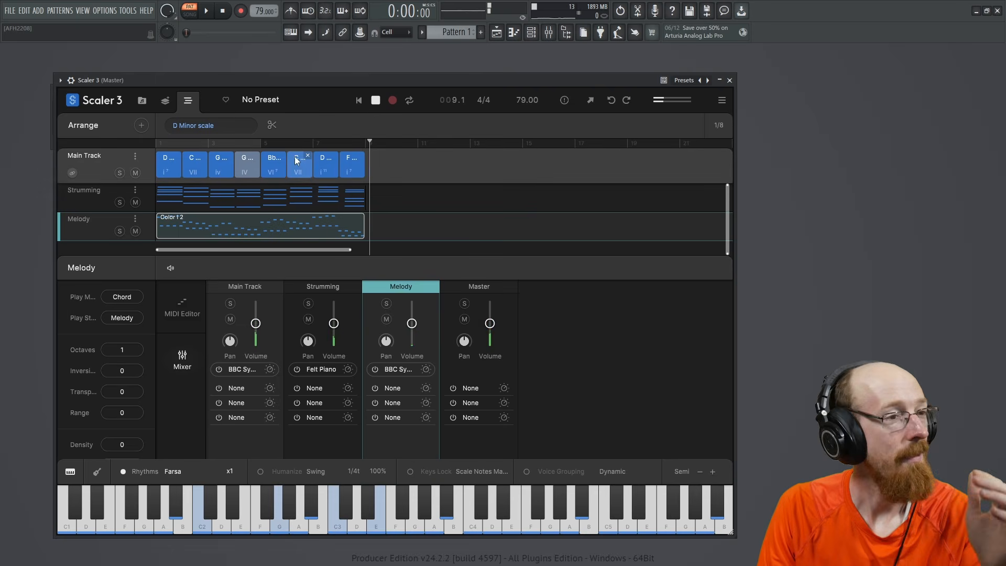
{"action": "key", "text": "space"}
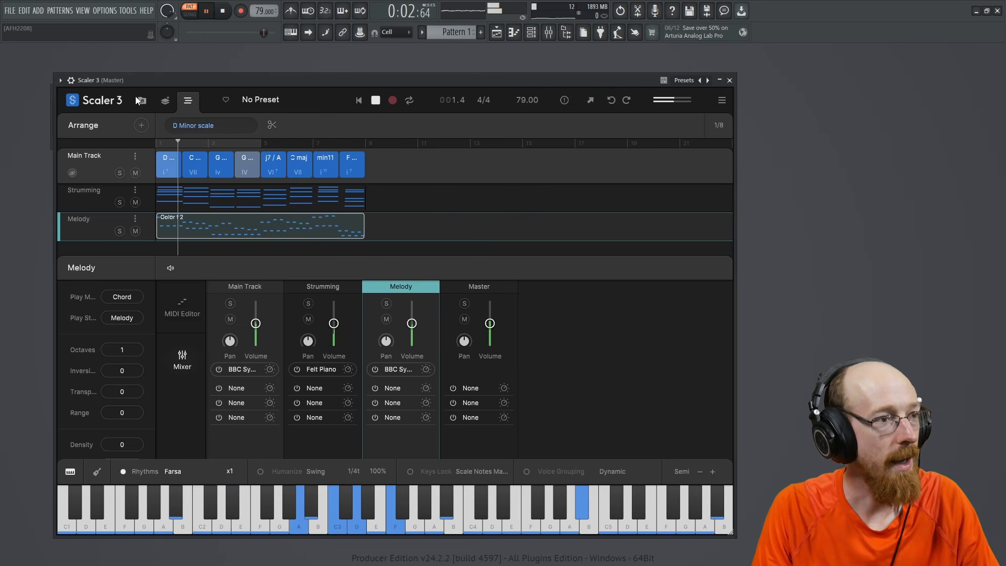
{"action": "left_click", "coordinate": [206, 12]}
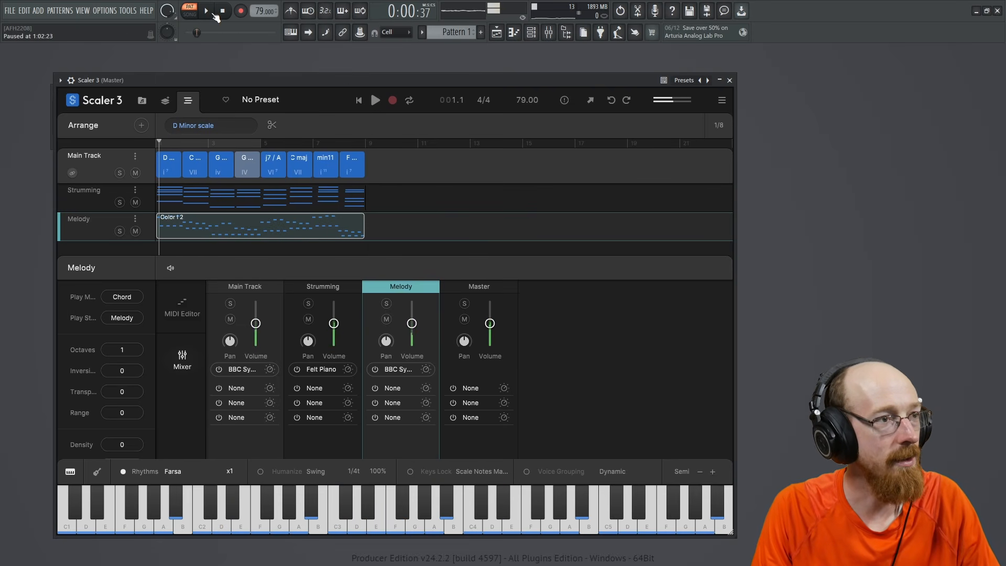
Step: Try copying the Color I 2 melody clip onto the Strumming track after its existing clip, and delete the copies
{"action": "left_click_drag", "start_coordinate": [231, 227], "coordinate": [230, 248]}
{"action": "left_click", "coordinate": [233, 230]}
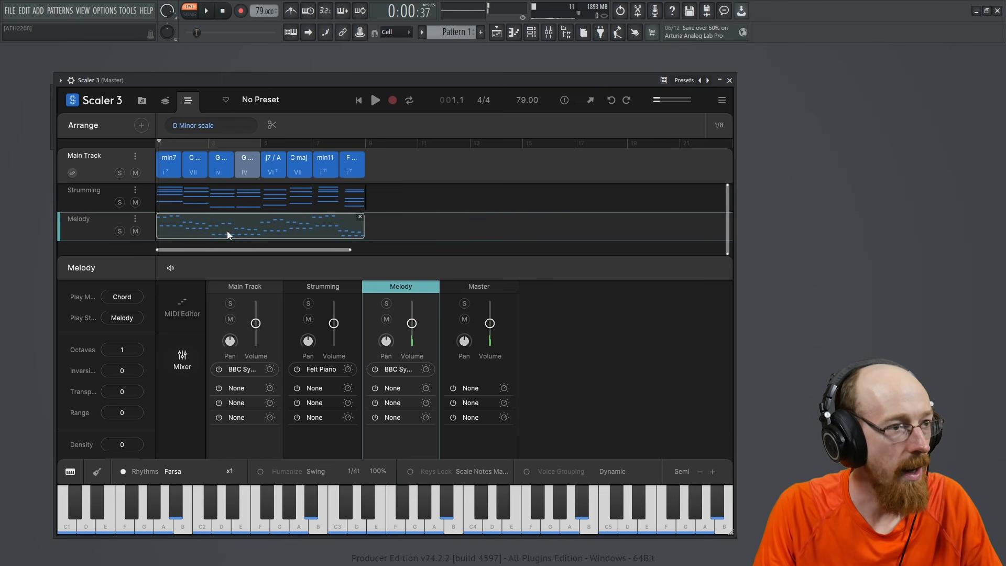
{"action": "left_click_drag", "start_coordinate": [303, 227], "coordinate": [523, 198]}
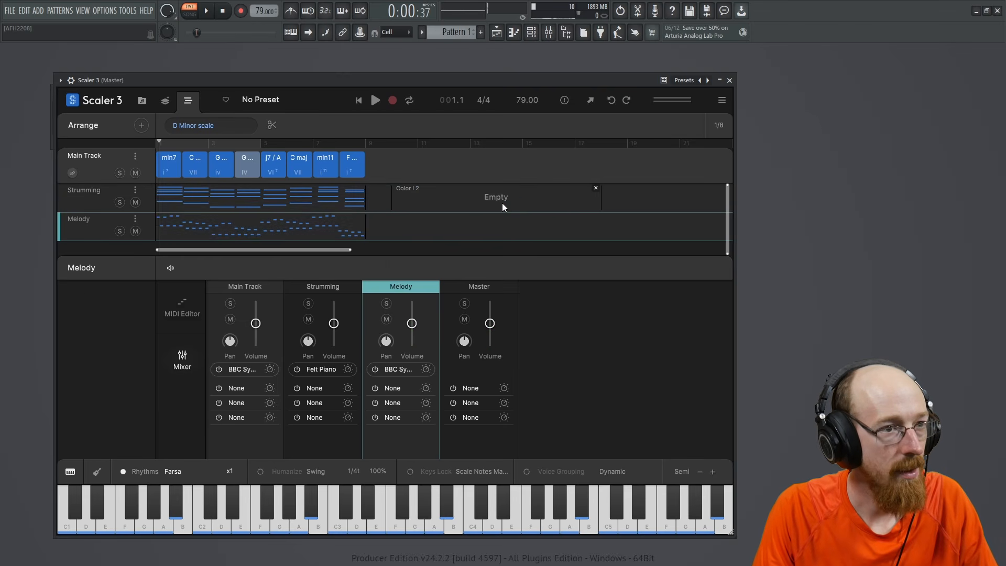
{"action": "left_click", "coordinate": [596, 187]}
{"action": "left_click_drag", "start_coordinate": [313, 230], "coordinate": [471, 205]}
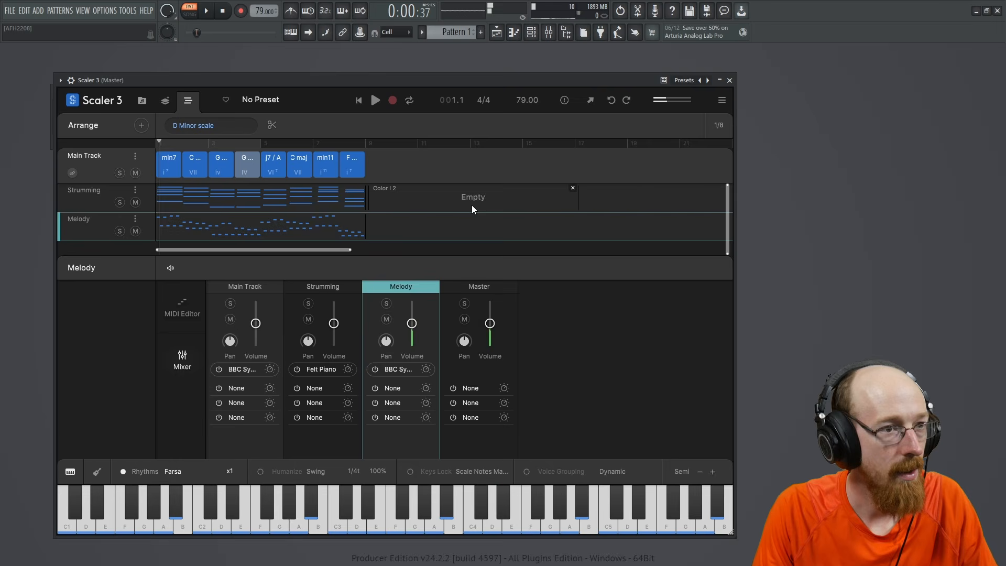
{"action": "left_click", "coordinate": [417, 200]}
{"action": "left_click", "coordinate": [375, 142]}
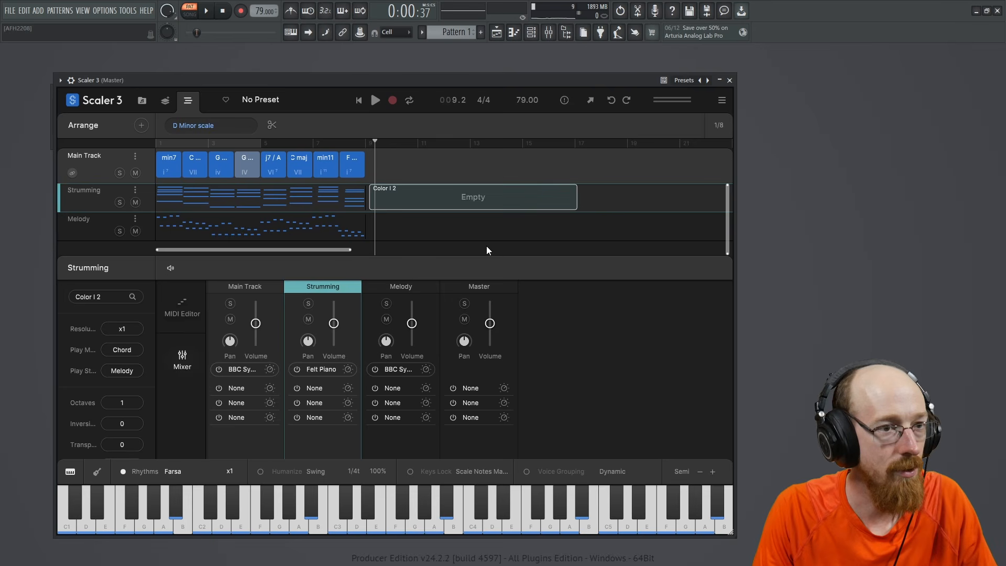
{"action": "left_click", "coordinate": [571, 187]}
Step: Add a new bass track using the Melodic Bass 4 motion from the Expressions category
{"action": "left_click", "coordinate": [142, 125]}
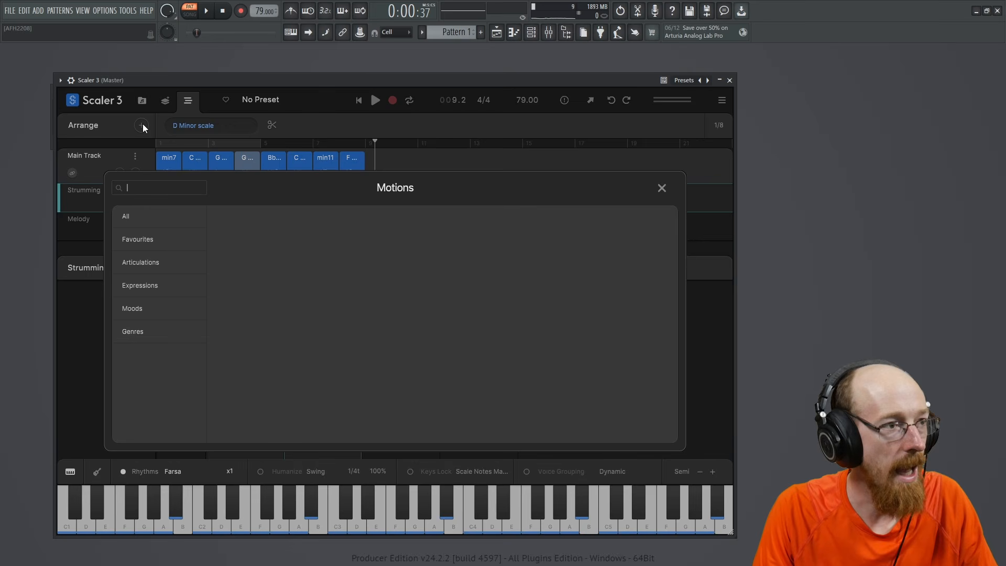
{"action": "left_click", "coordinate": [151, 283]}
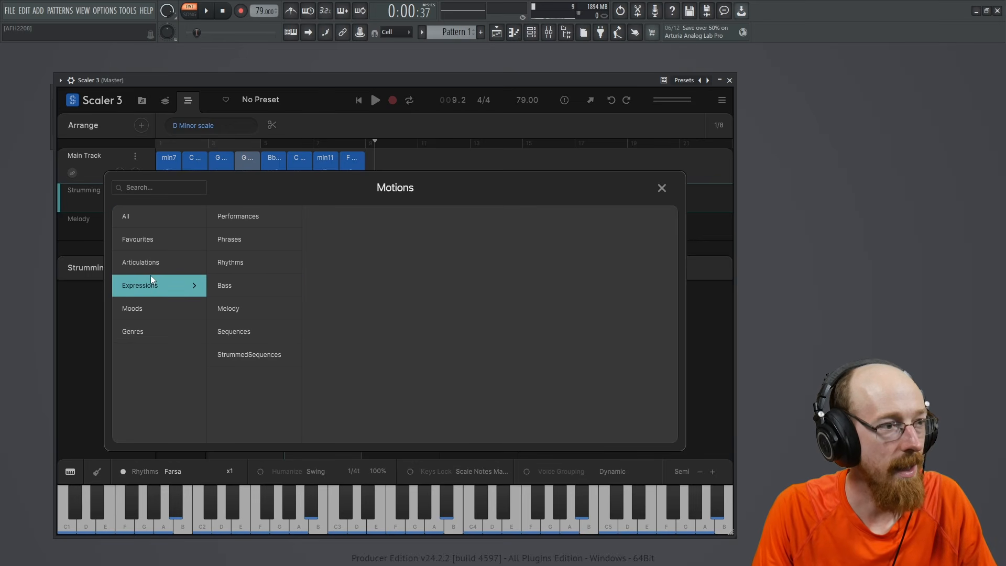
{"action": "left_click", "coordinate": [241, 284]}
{"action": "left_click", "coordinate": [347, 298]}
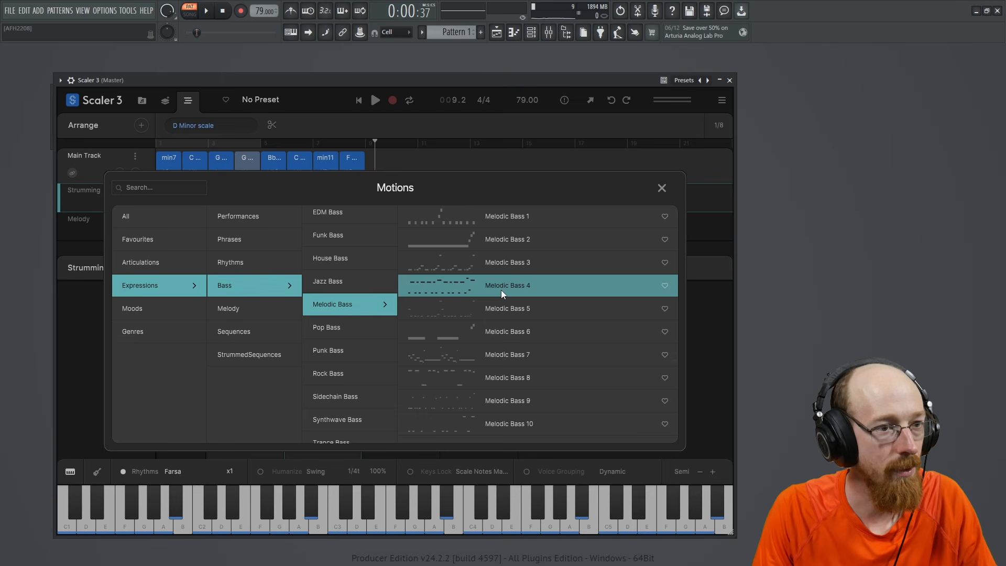
{"action": "left_click", "coordinate": [501, 290]}
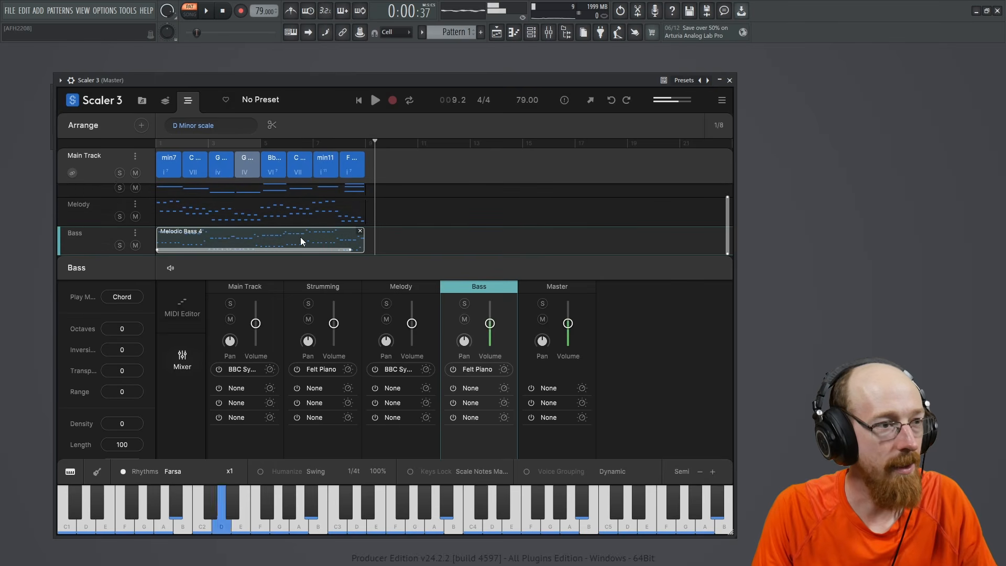
Step: Replace the Melodic Bass 4 clip on the Bass track with a copy of the Color I 2 melody clip
{"action": "left_click", "coordinate": [359, 231]}
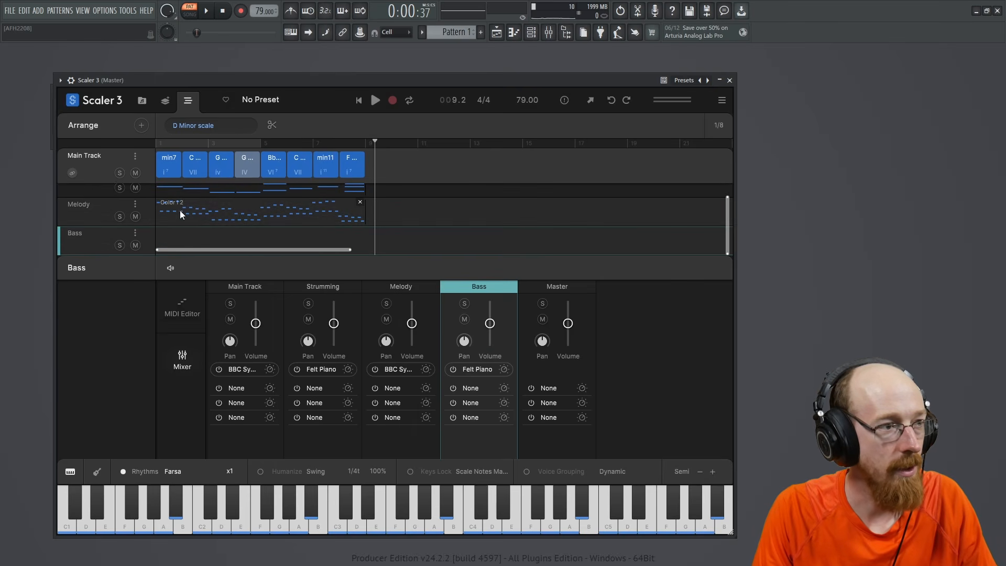
{"action": "mouse_move", "coordinate": [180, 209]}
{"action": "left_mouse_down"}
{"action": "mouse_move", "coordinate": [177, 242]}
{"action": "mouse_move", "coordinate": [178, 218]}
{"action": "left_mouse_up"}
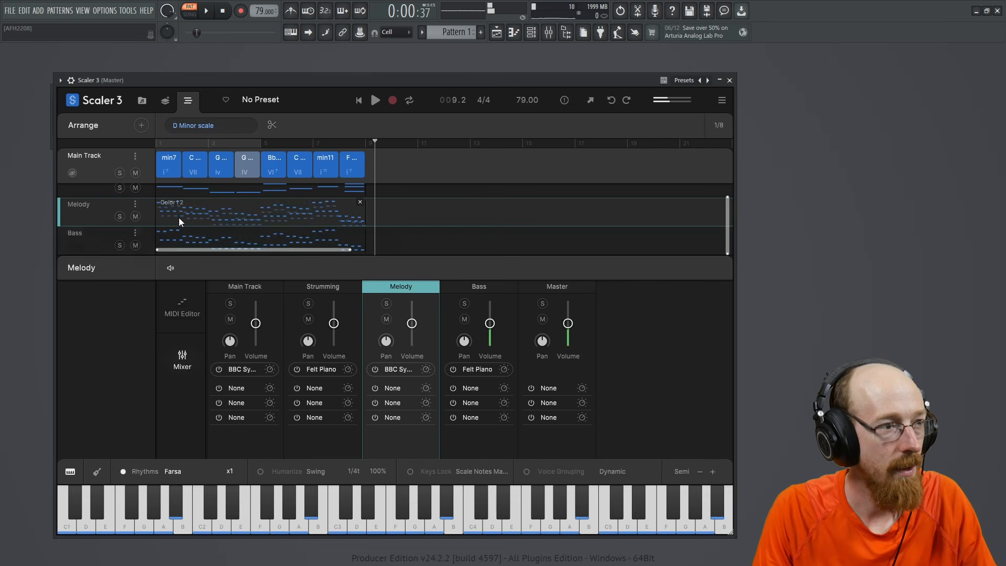
{"action": "left_click", "coordinate": [156, 143]}
{"action": "left_click", "coordinate": [215, 231]}
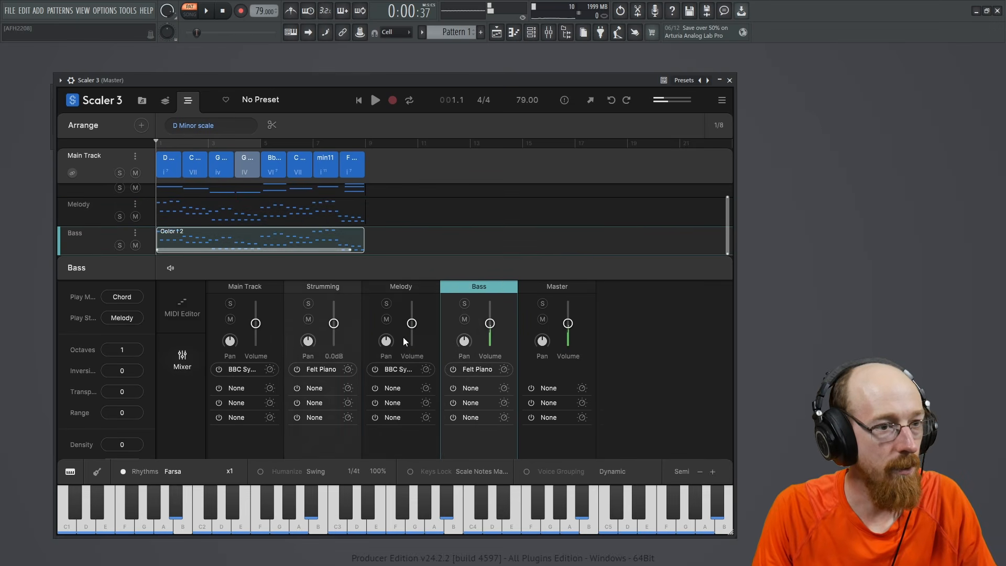
Step: Copy the Melody track's BBC Symphony Orchestra instrument to the Bass track and load Clarinets a3 with the Staccatissimo articulation
{"action": "left_click", "coordinate": [394, 368]}
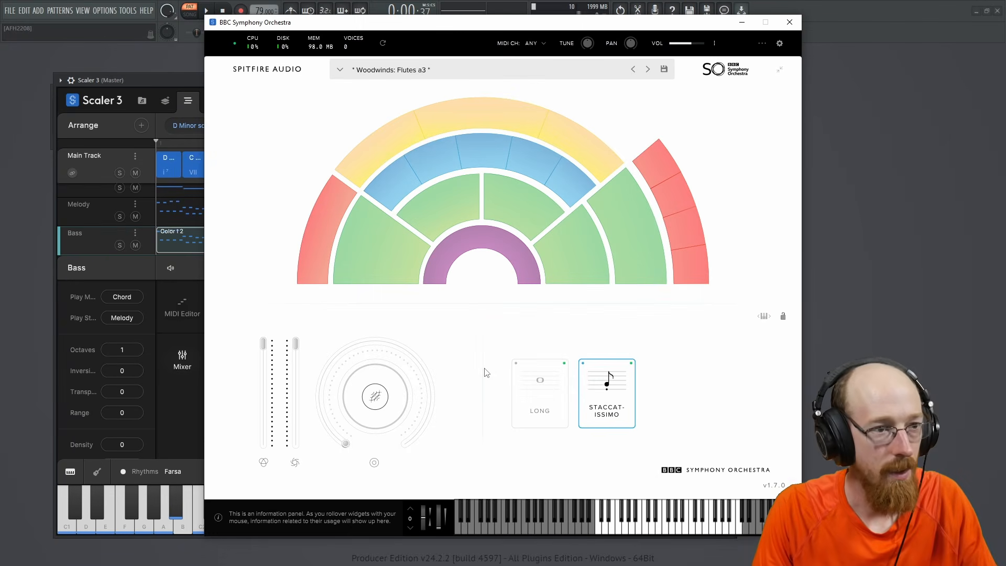
{"action": "left_click", "coordinate": [340, 70]}
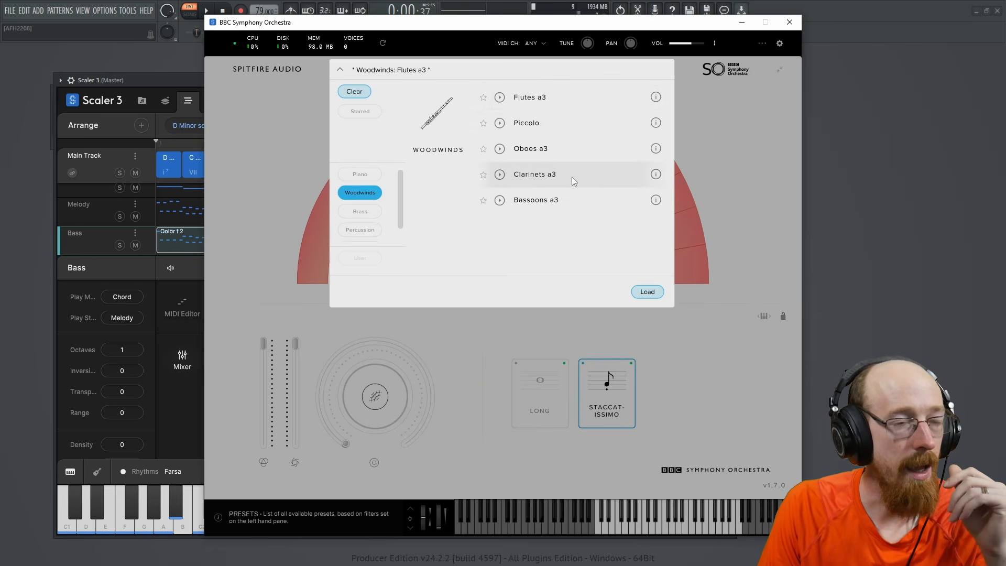
{"action": "double_click", "coordinate": [546, 180]}
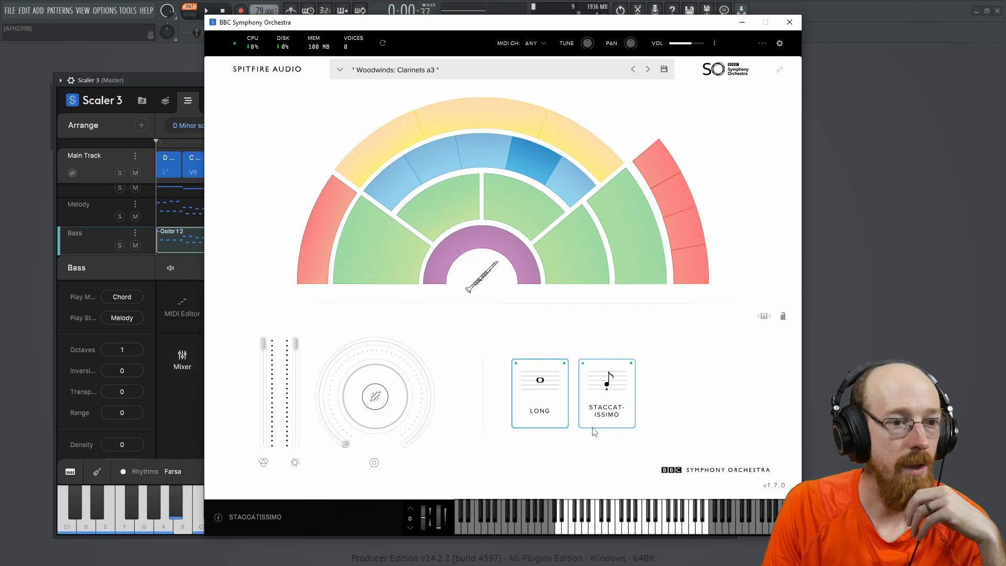
{"action": "left_click", "coordinate": [607, 401]}
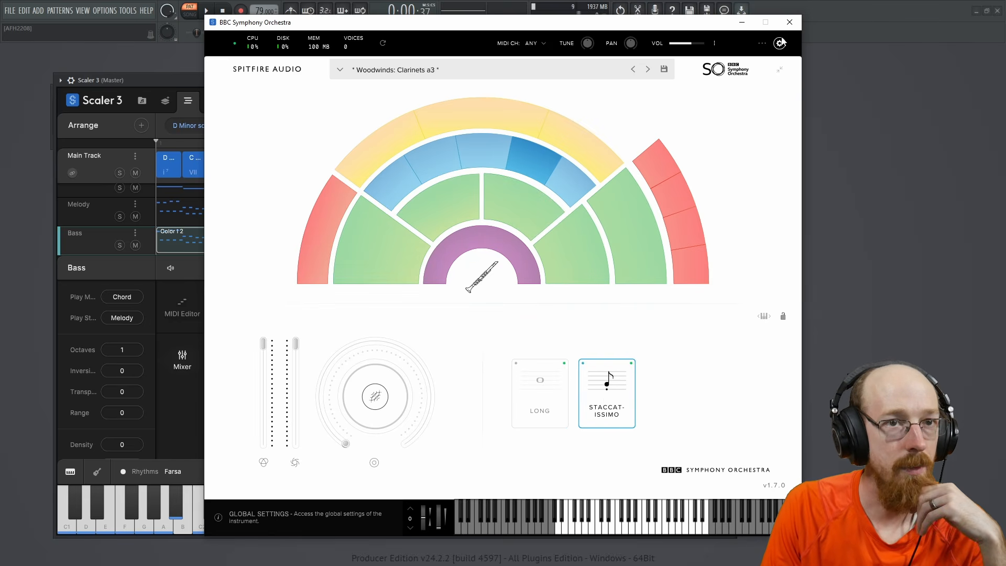
{"action": "left_click", "coordinate": [790, 22]}
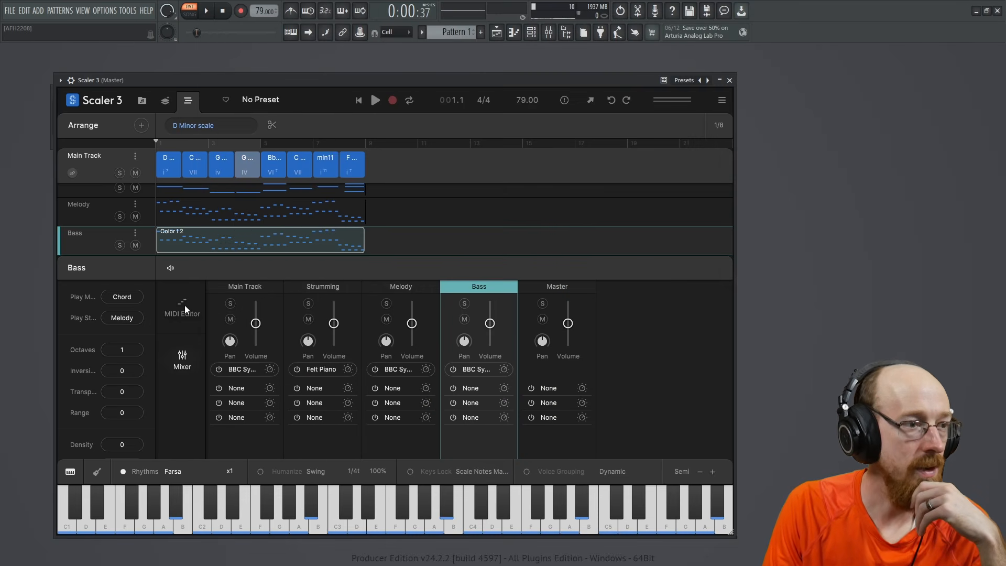
Step: Examine the copied bass clip's notes in the MIDI editor and play the arrangement from the start
{"action": "left_click", "coordinate": [184, 308]}
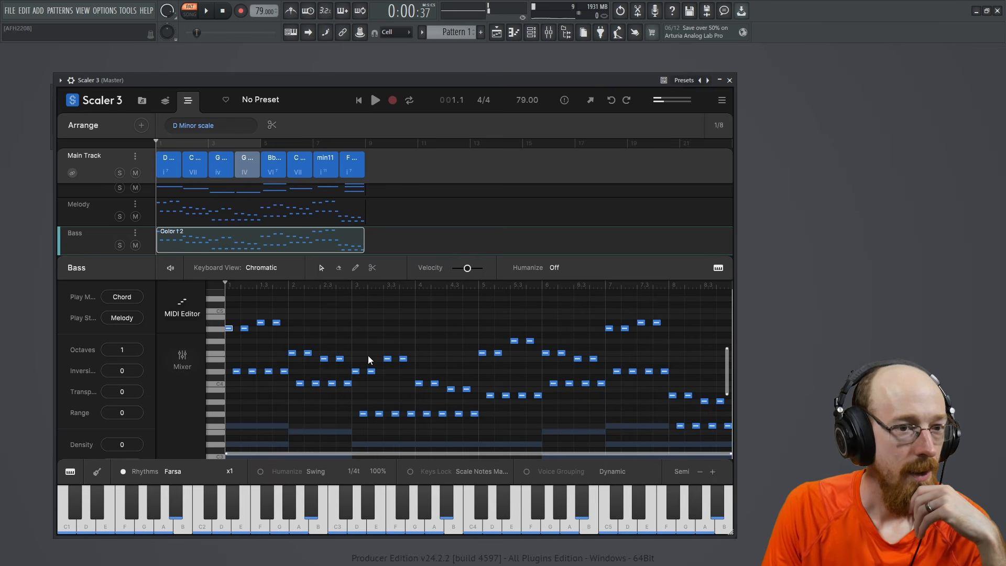
{"action": "scroll", "coordinate": [378, 348], "scroll_direction": "down", "scroll_amount": 3}
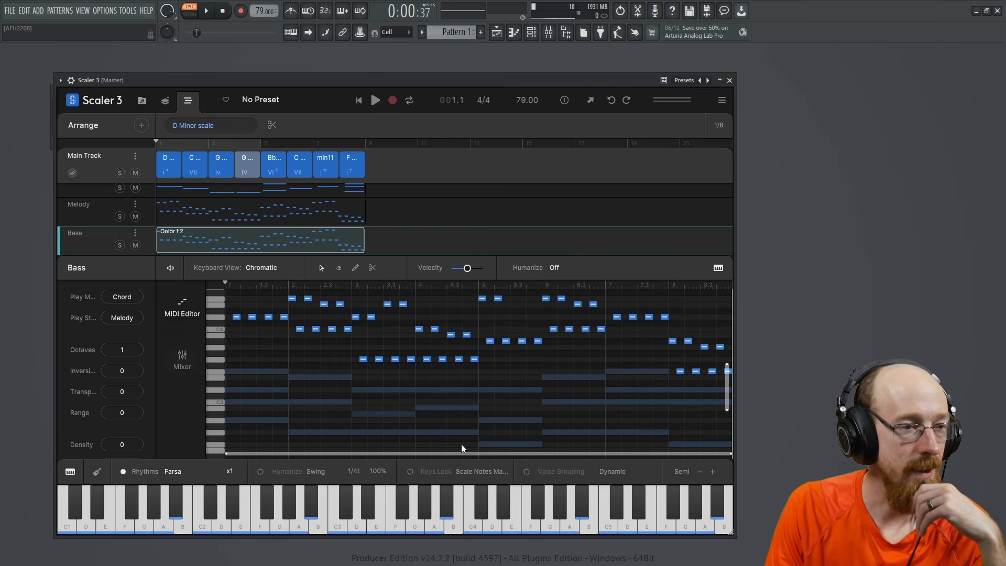
{"action": "left_click", "coordinate": [681, 372]}
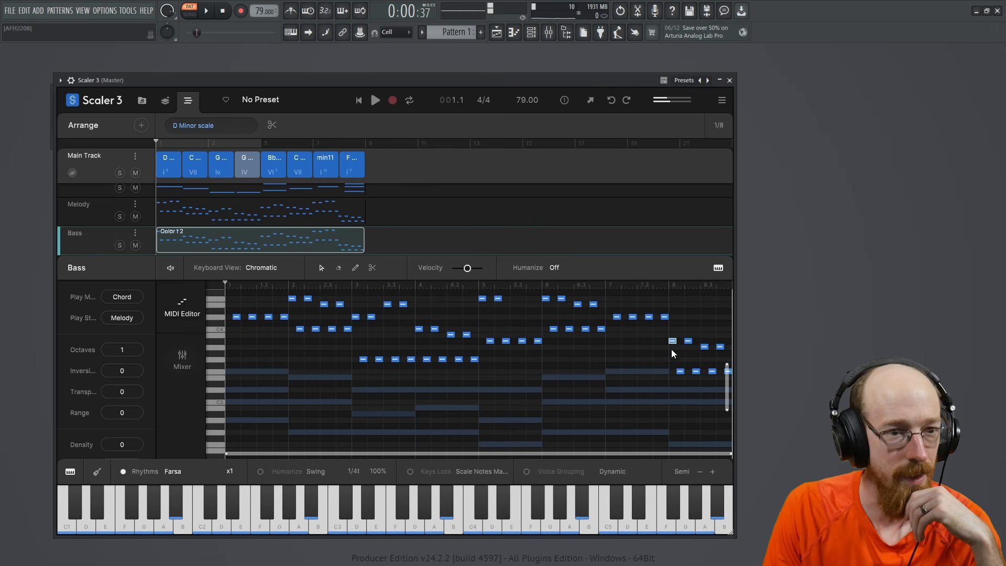
{"action": "left_click", "coordinate": [399, 133]}
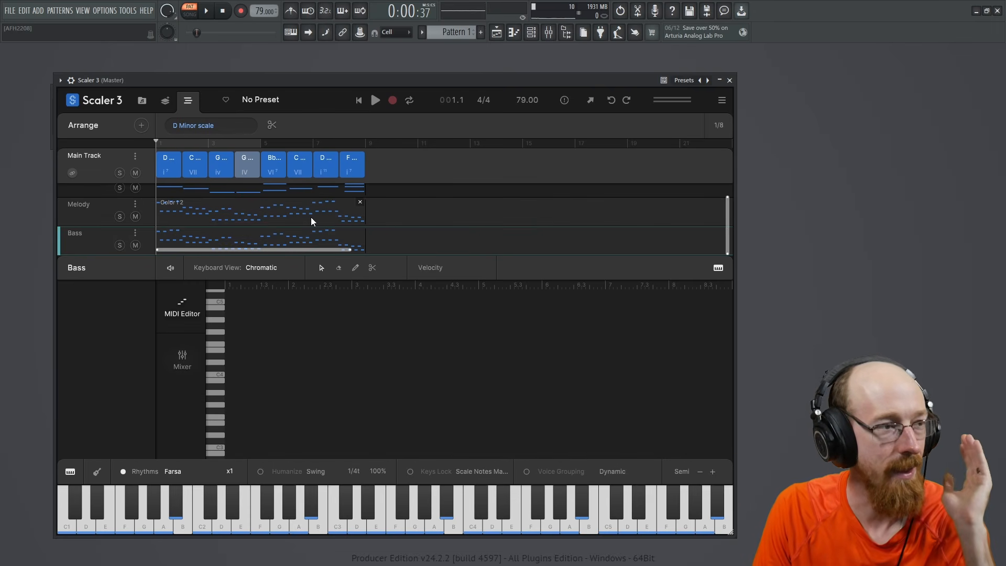
{"action": "left_click", "coordinate": [375, 100]}
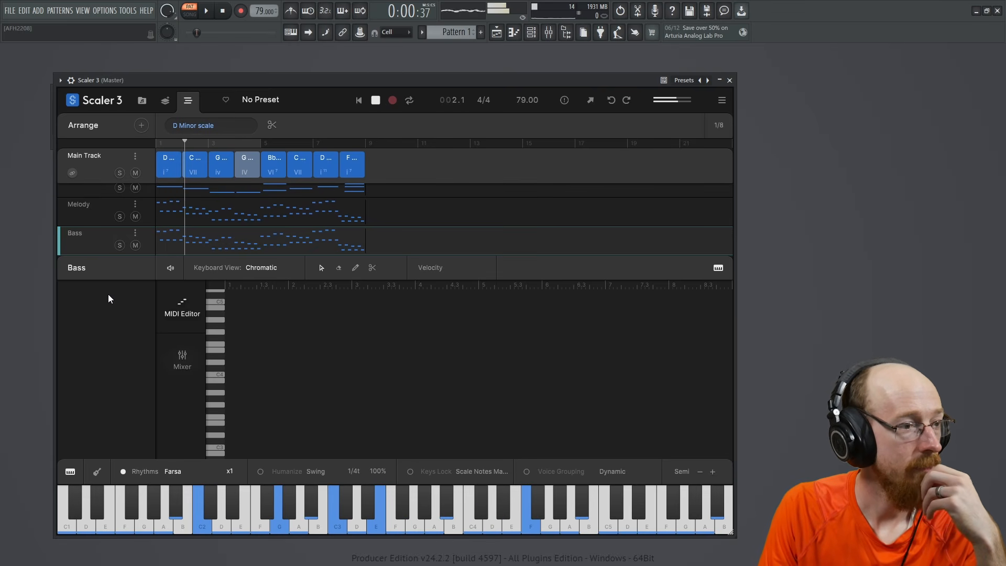
Step: Search the effects for "rev" and try RX 7 De-reverb in the Bass track's first effect slot
{"action": "left_click", "coordinate": [184, 358]}
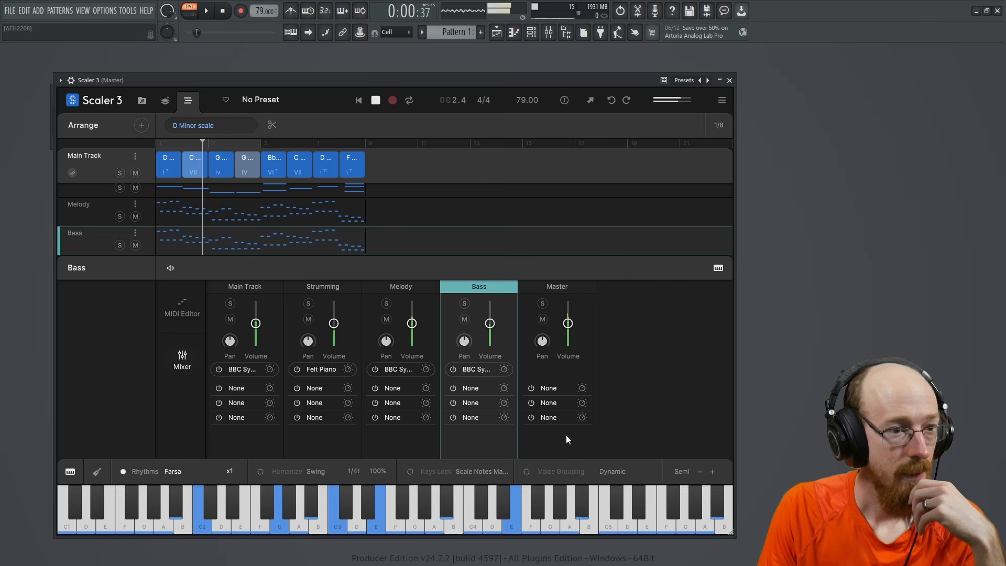
{"action": "left_click", "coordinate": [474, 388]}
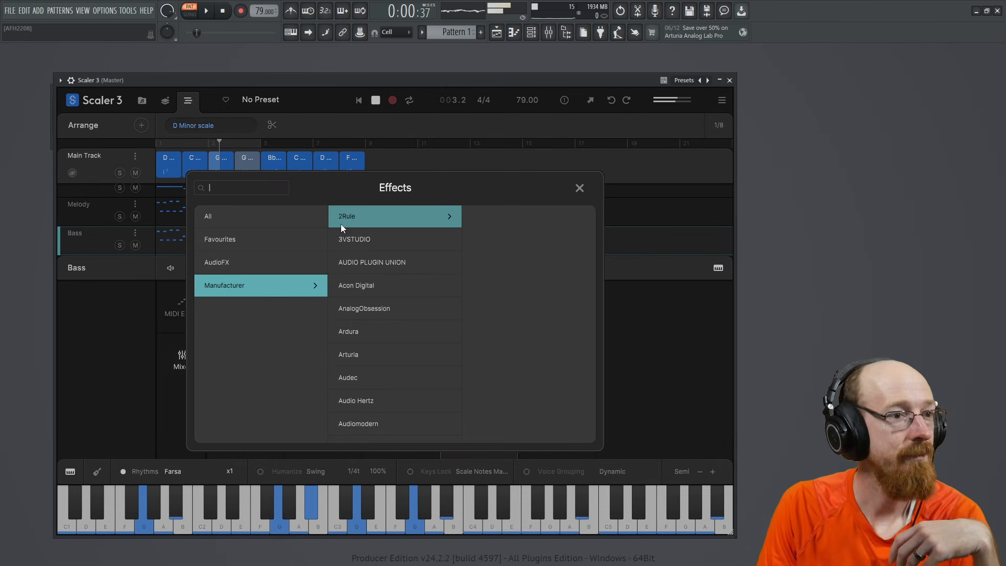
{"action": "type", "text": "rev"}
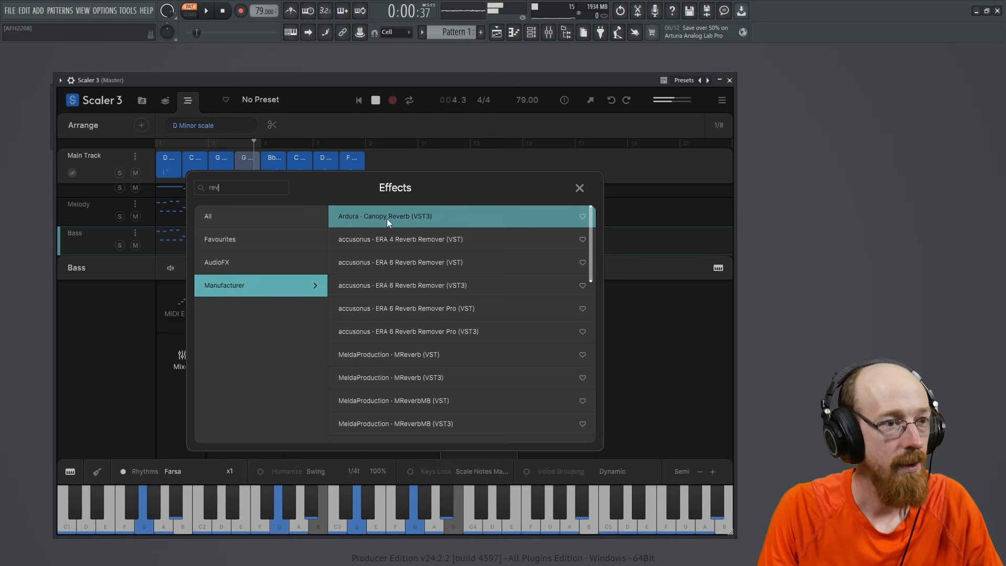
{"action": "scroll", "coordinate": [453, 339], "scroll_direction": "down", "scroll_amount": 2}
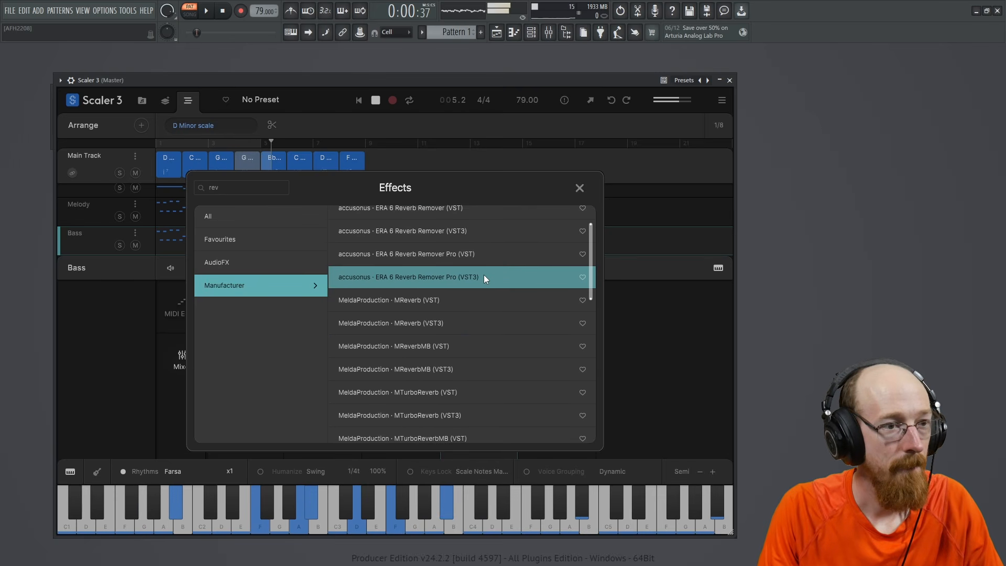
{"action": "scroll", "coordinate": [490, 299], "scroll_direction": "down", "scroll_amount": 3}
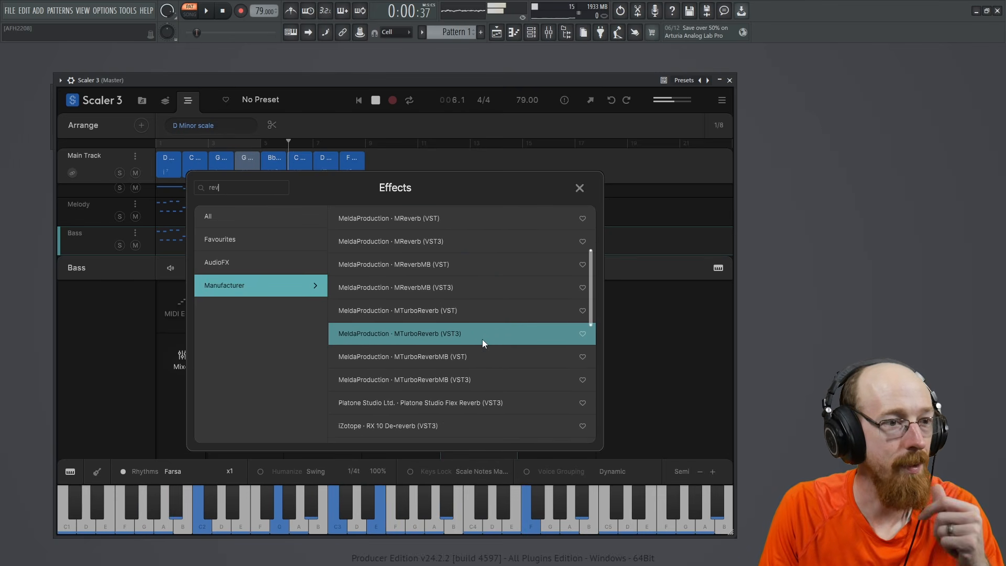
{"action": "scroll", "coordinate": [483, 342], "scroll_direction": "down", "scroll_amount": 9}
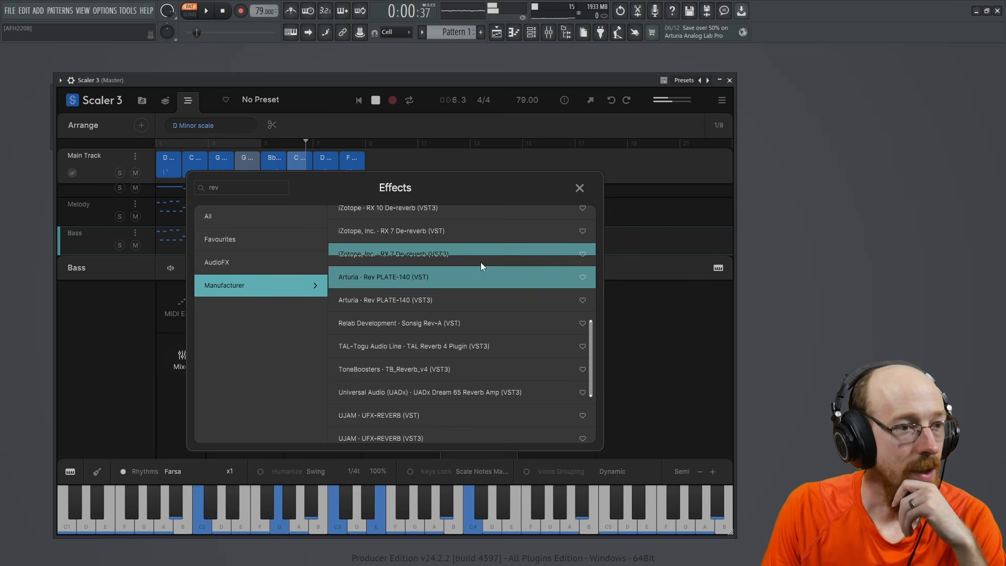
{"action": "left_click", "coordinate": [478, 256]}
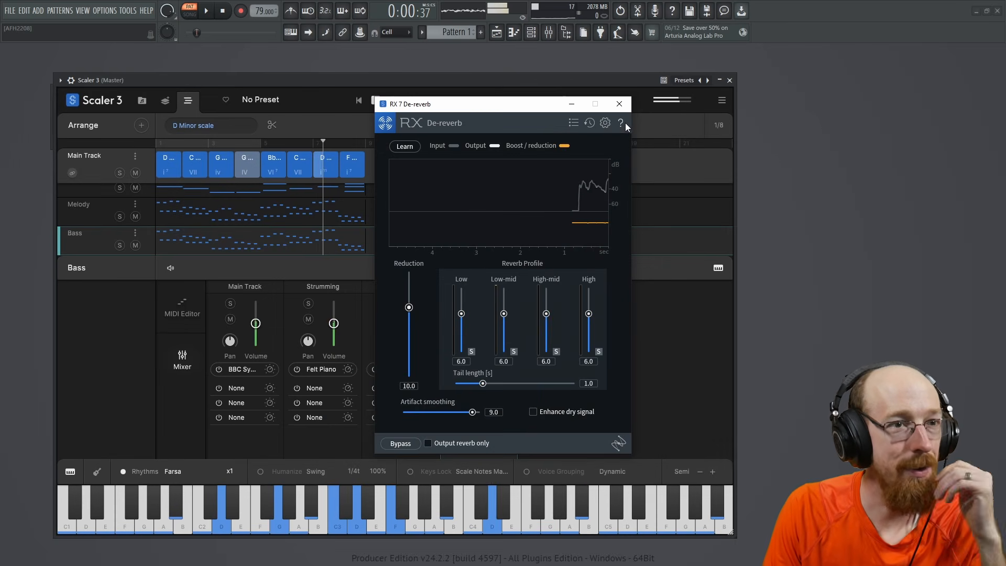
{"action": "left_click", "coordinate": [619, 104]}
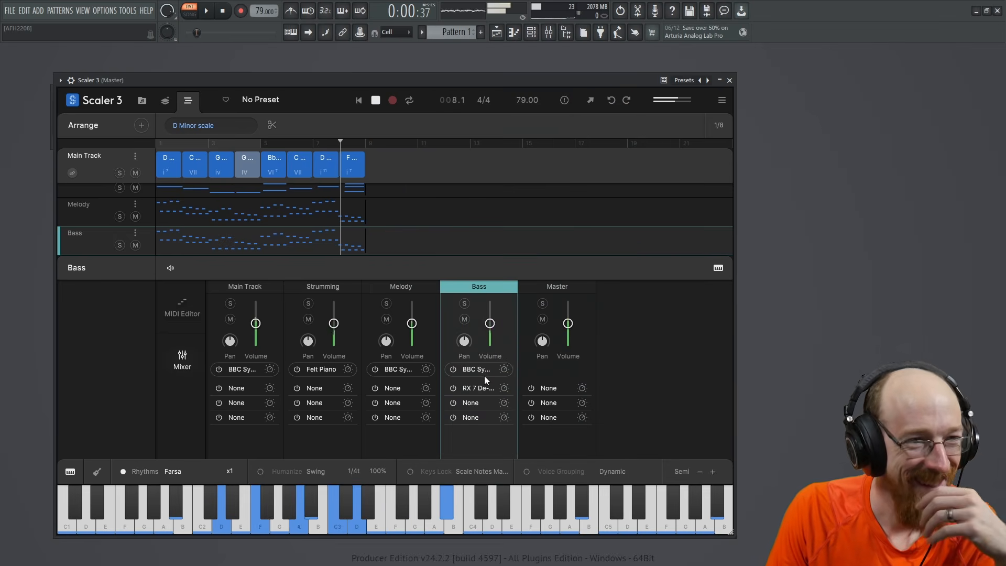
Step: Search the effects for "reverb" and load Kilohearts kHs Reverb in the Bass track's first effect slot
{"action": "left_click", "coordinate": [473, 385]}
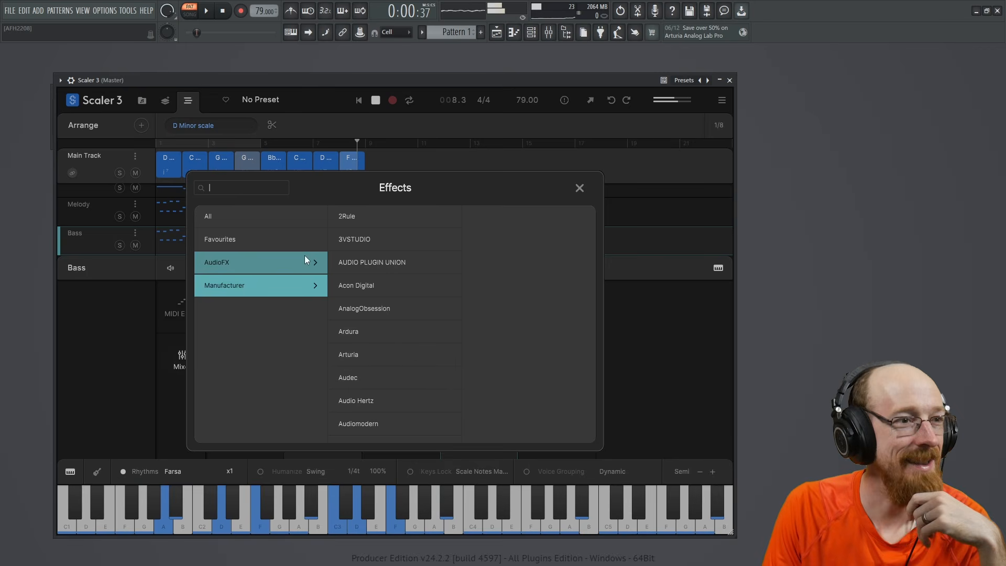
{"action": "type", "text": "reverb"}
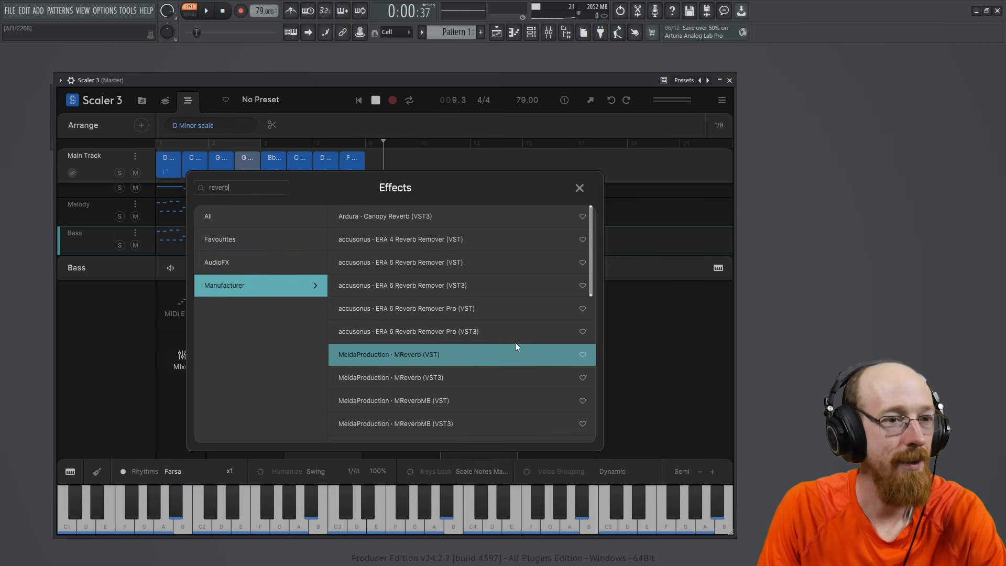
{"action": "scroll", "coordinate": [485, 282], "scroll_direction": "down", "scroll_amount": 6}
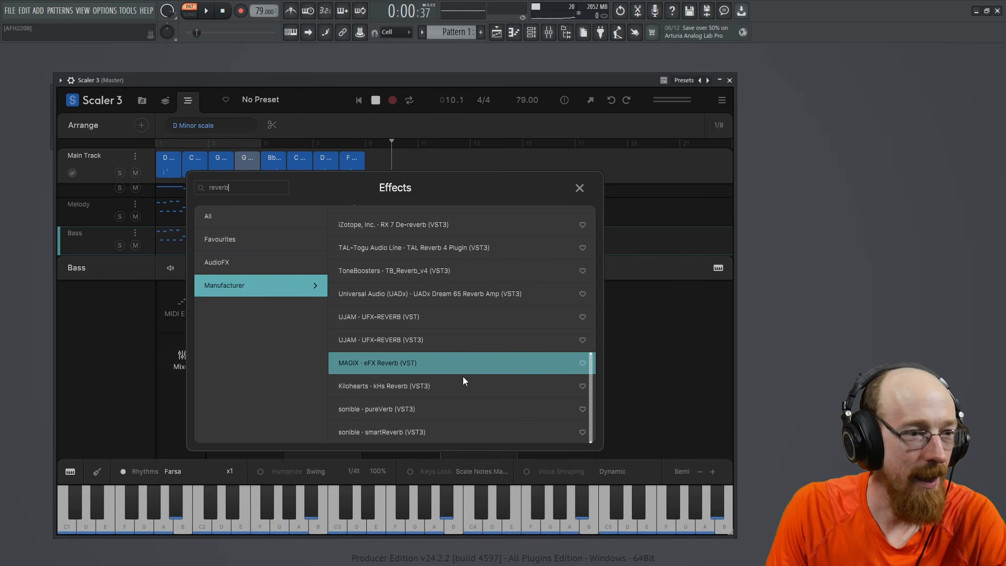
{"action": "left_click", "coordinate": [437, 393]}
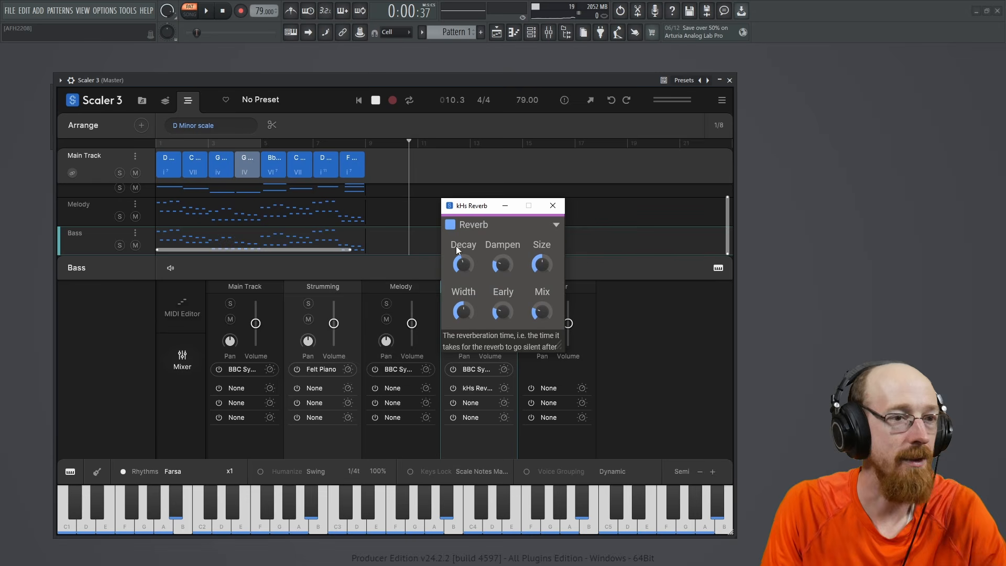
{"action": "left_click", "coordinate": [505, 205]}
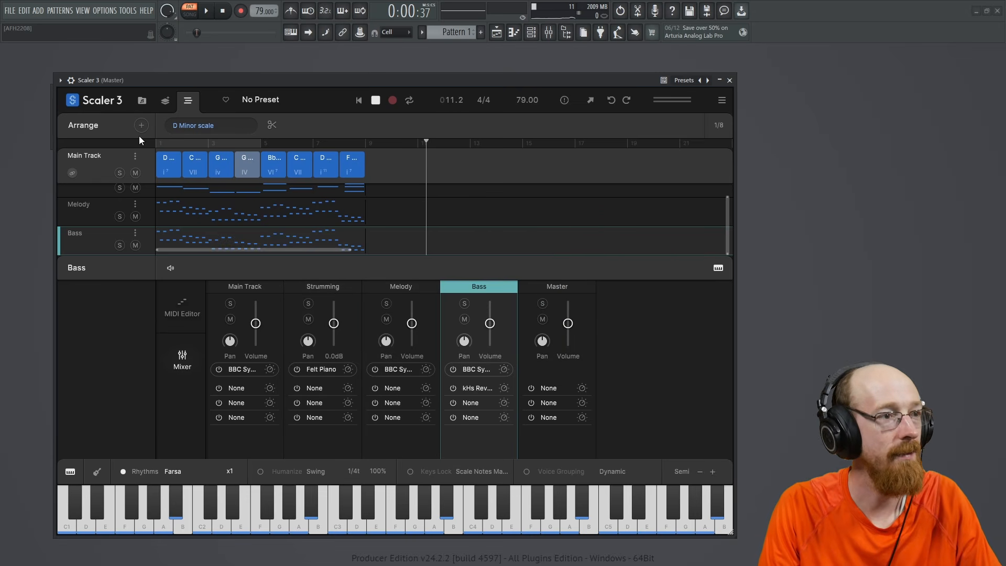
Step: Replay the arrangement from the start while raising the Decay and Mix of the Bass track's kHs Reverb
{"action": "left_click", "coordinate": [158, 143]}
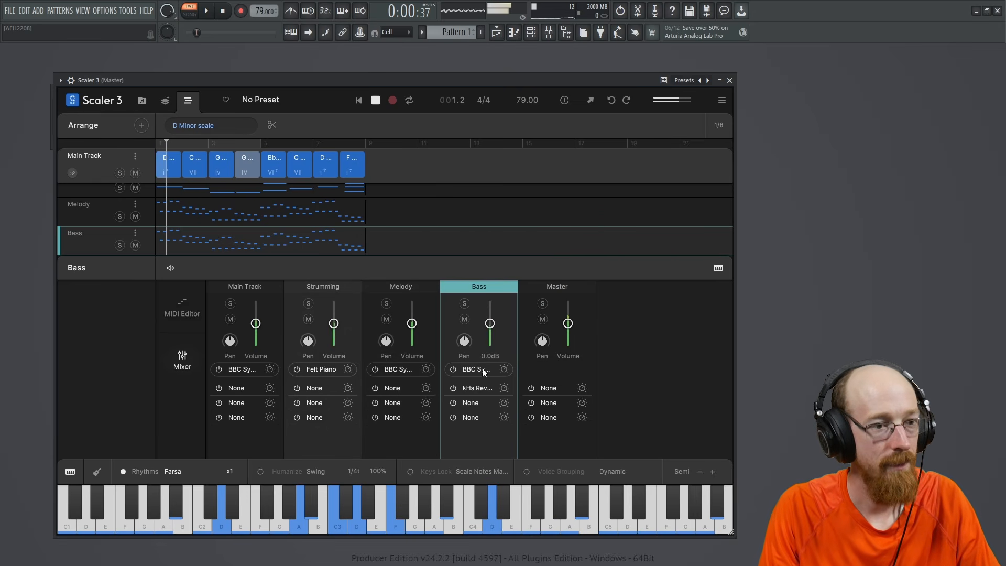
{"action": "left_click", "coordinate": [477, 388]}
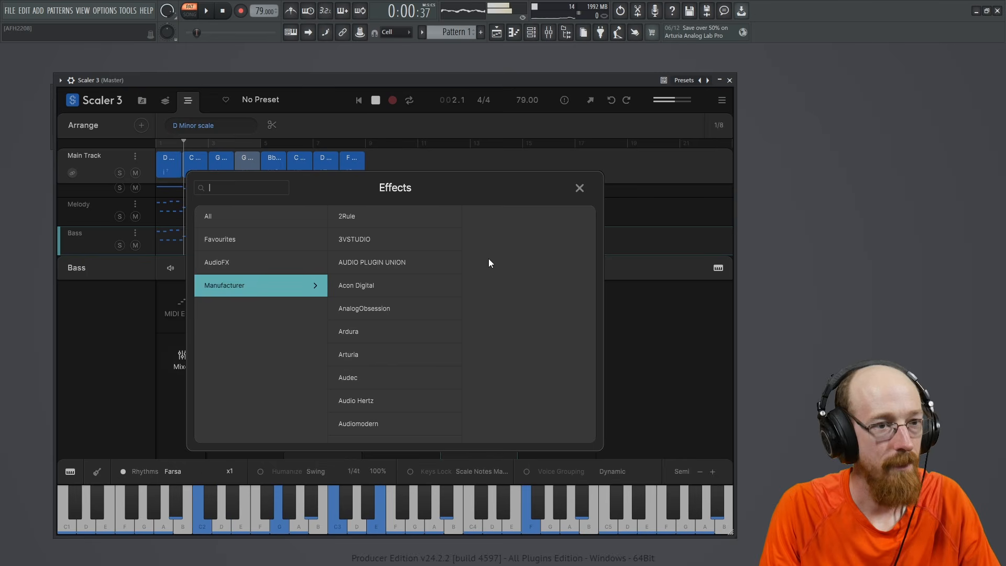
{"action": "left_click", "coordinate": [579, 187]}
{"action": "left_click", "coordinate": [504, 387]}
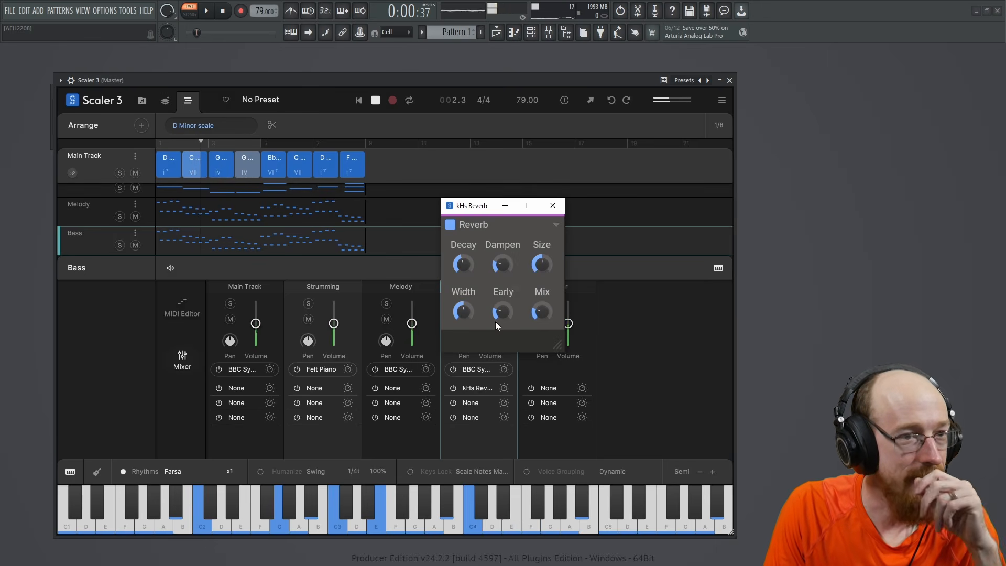
{"action": "left_click_drag", "start_coordinate": [463, 266], "coordinate": [463, 254]}
{"action": "left_click_drag", "start_coordinate": [540, 310], "coordinate": [540, 286]}
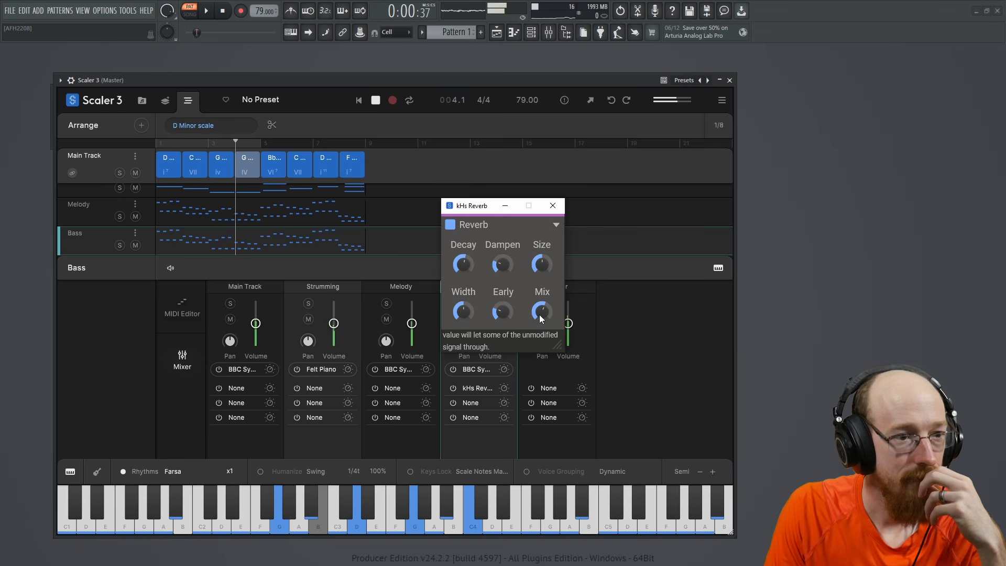
{"action": "left_click", "coordinate": [552, 206]}
Step: Copy the Bass track's kHs Reverb to the Melody track, lowering the copy's Mix to 24 %, and stop playback
{"action": "left_click_drag", "start_coordinate": [477, 388], "coordinate": [396, 389]}
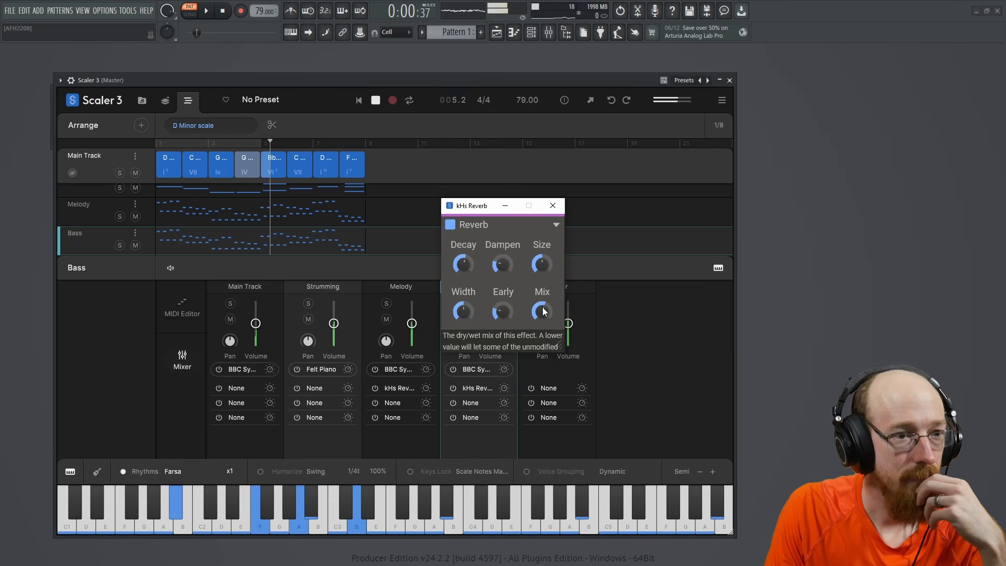
{"action": "left_click_drag", "start_coordinate": [542, 310], "coordinate": [542, 339]}
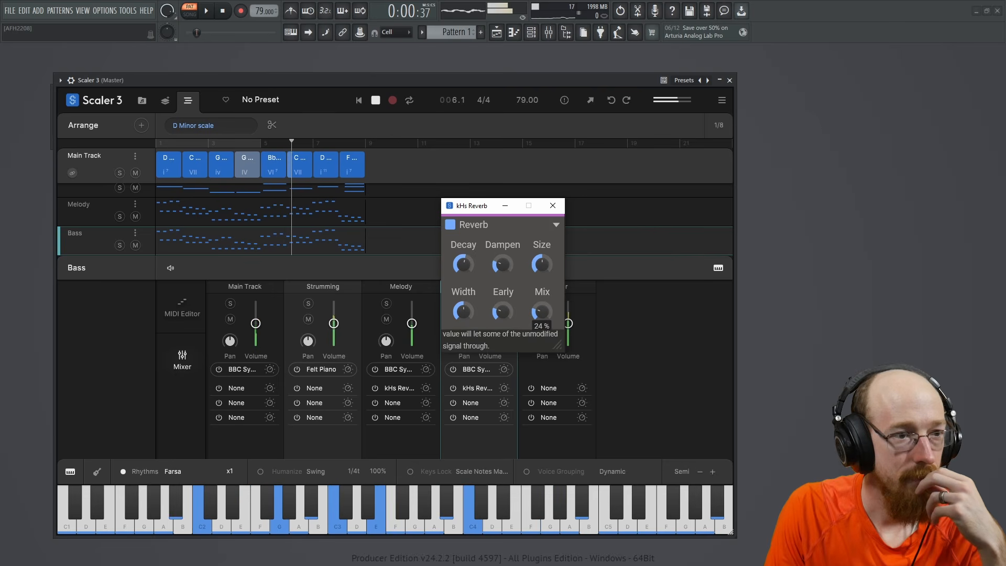
{"action": "left_click", "coordinate": [552, 206]}
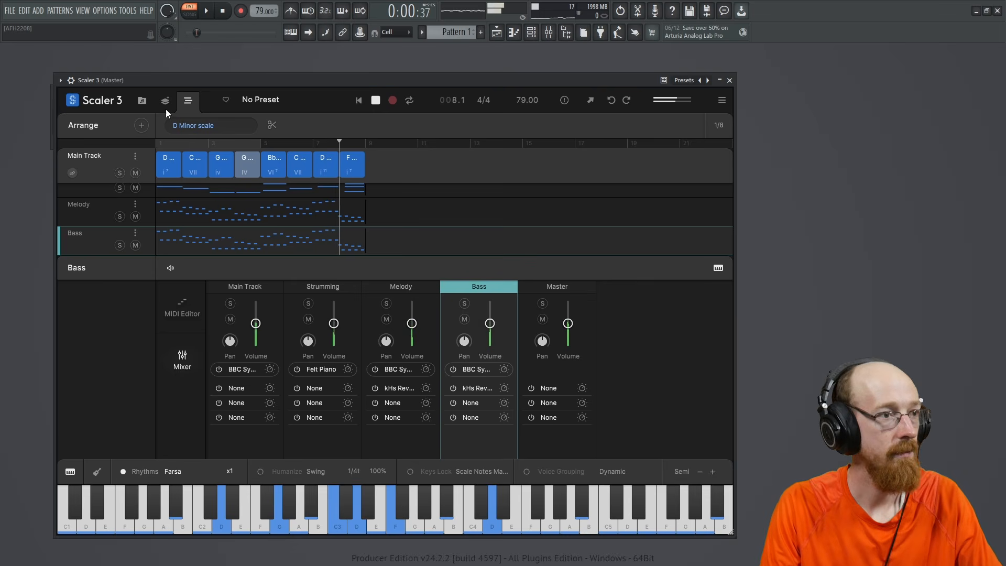
{"action": "left_click", "coordinate": [224, 12]}
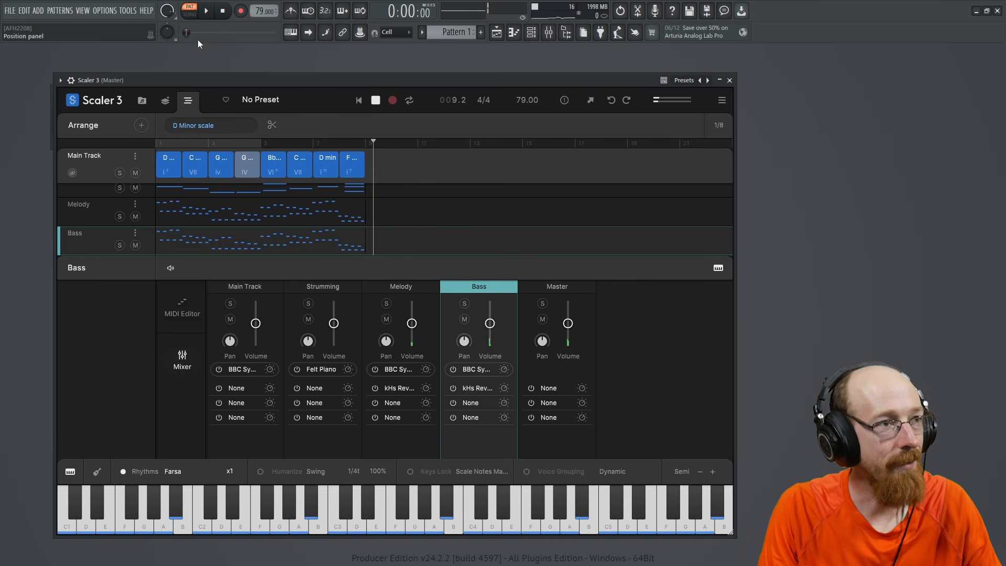
{"action": "left_click", "coordinate": [376, 99]}
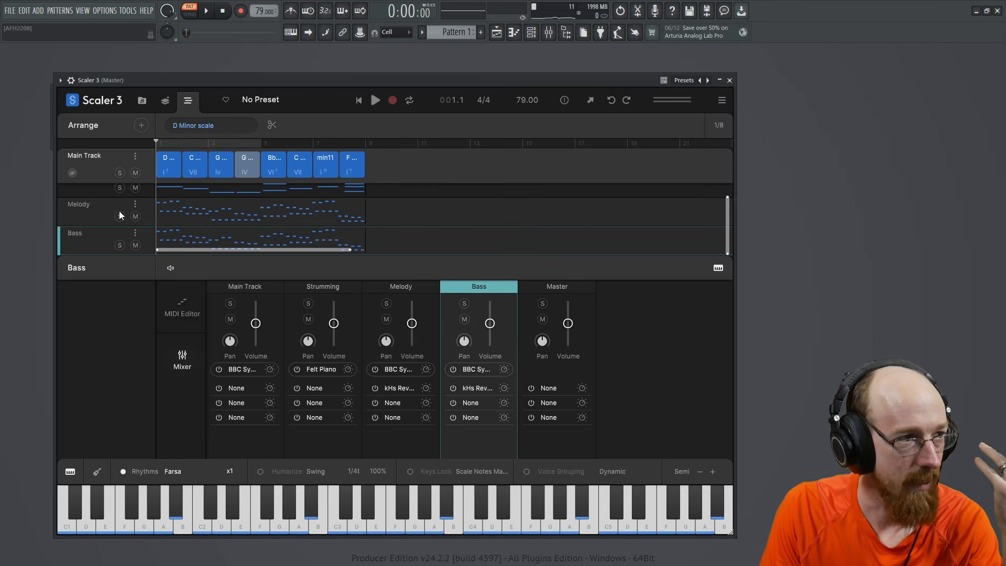
Step: Reposition Scaler so the channel rack is accessible, and try to pull the Melody clip out of the arrangement as MIDI
{"action": "left_click_drag", "start_coordinate": [564, 85], "coordinate": [804, 84]}
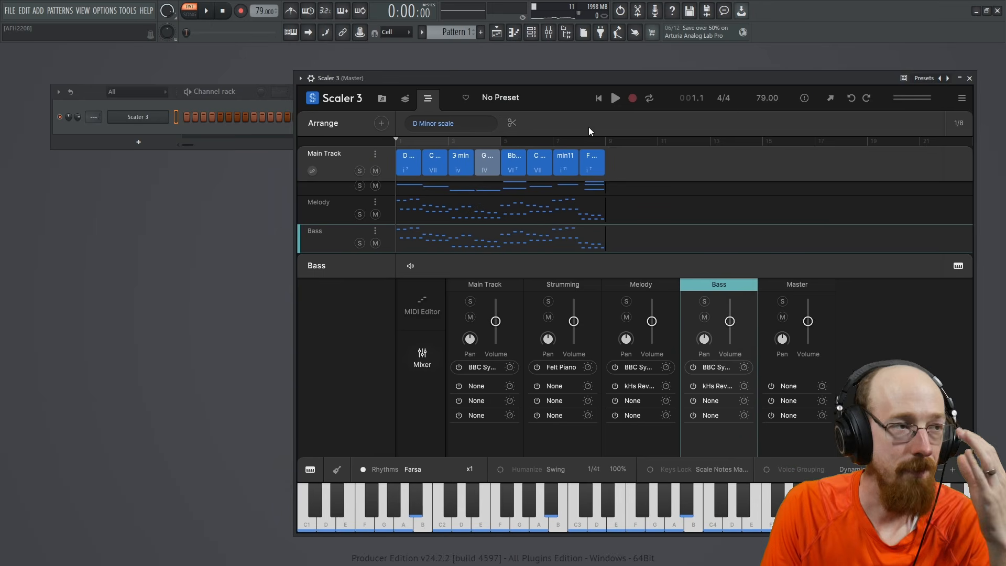
{"action": "left_click", "coordinate": [124, 103]}
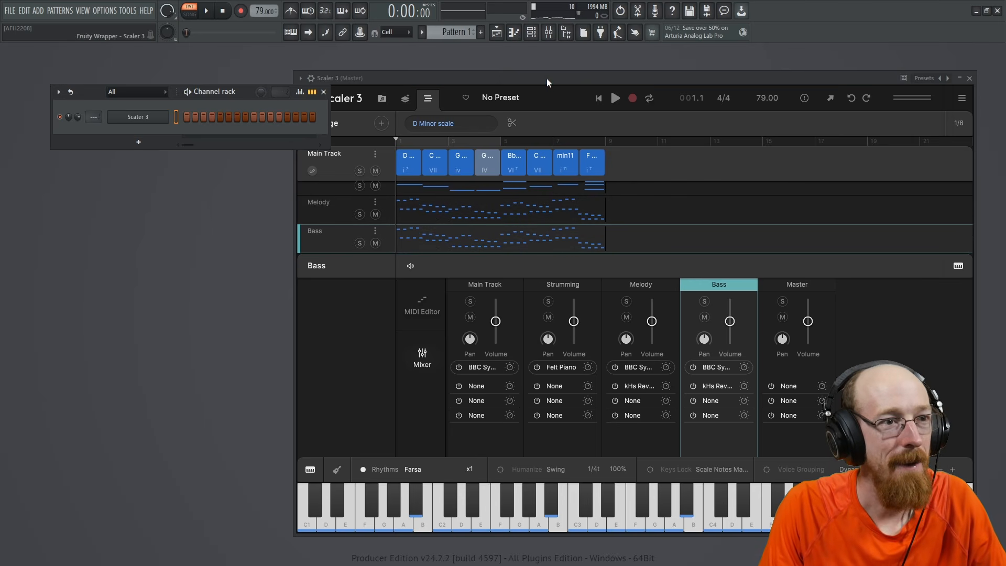
{"action": "left_click_drag", "start_coordinate": [546, 77], "coordinate": [510, 107]}
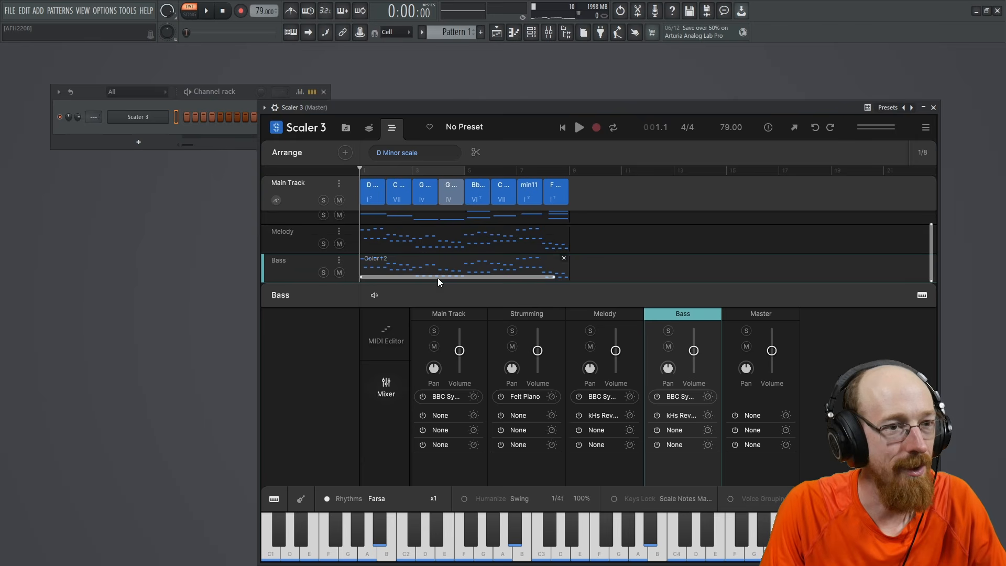
{"action": "mouse_move", "coordinate": [417, 244]}
{"action": "left_mouse_down"}
{"action": "mouse_move", "coordinate": [494, 239]}
{"action": "mouse_move", "coordinate": [184, 119]}
{"action": "mouse_move", "coordinate": [307, 147]}
{"action": "mouse_move", "coordinate": [426, 242]}
{"action": "left_mouse_up"}
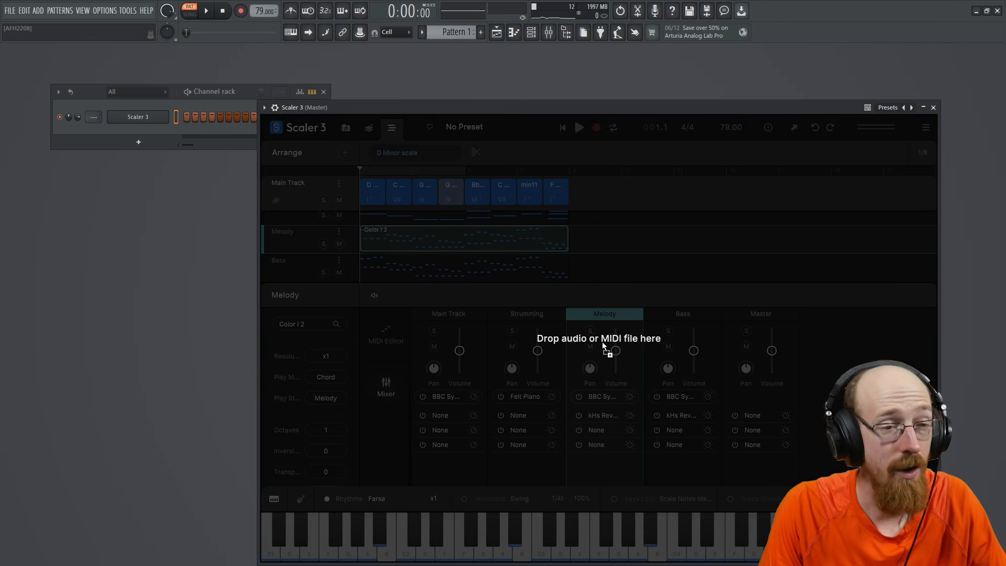
{"action": "left_click_drag", "start_coordinate": [456, 245], "coordinate": [456, 245]}
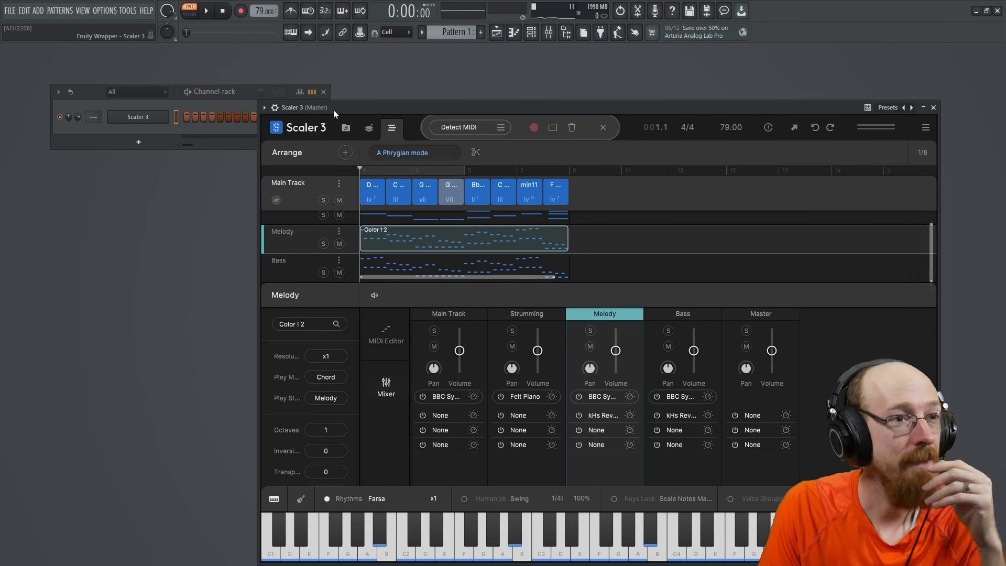
Step: Select the Bass track in the mixer and examine the track options available for it
{"action": "left_click_drag", "start_coordinate": [472, 104], "coordinate": [571, 93]}
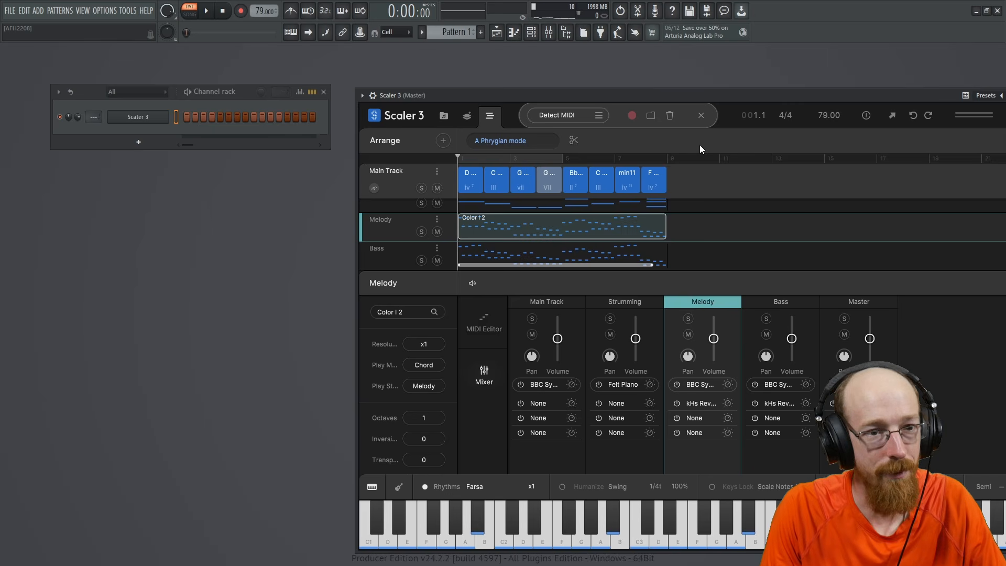
{"action": "left_click_drag", "start_coordinate": [747, 101], "coordinate": [687, 72]}
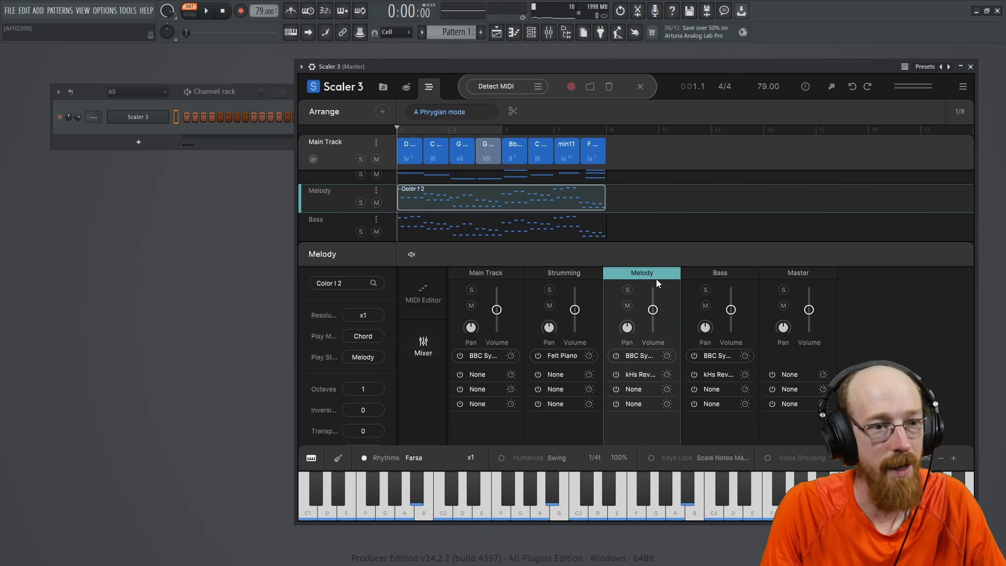
{"action": "left_click", "coordinate": [715, 273]}
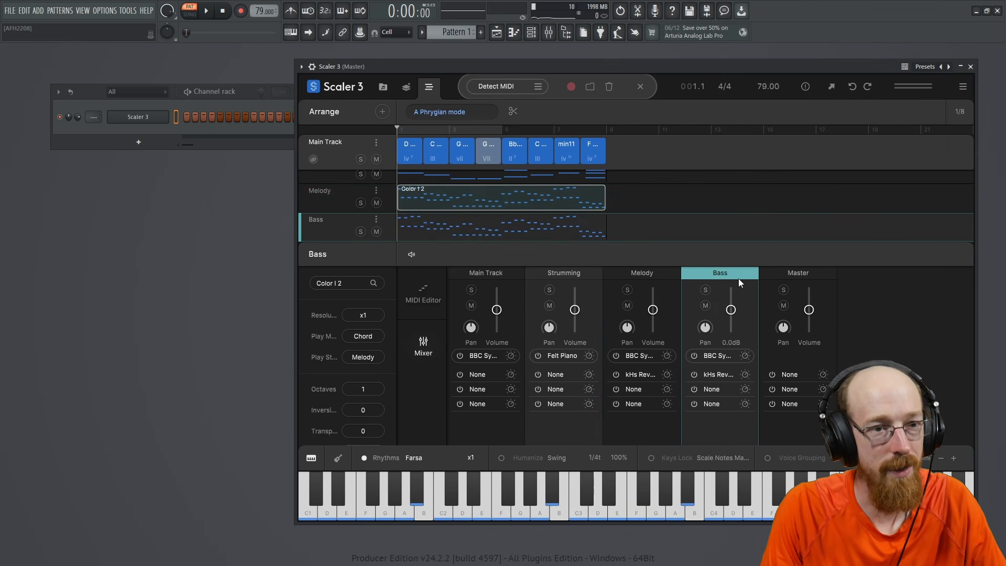
{"action": "right_click", "coordinate": [714, 270]}
{"action": "left_click", "coordinate": [734, 271]}
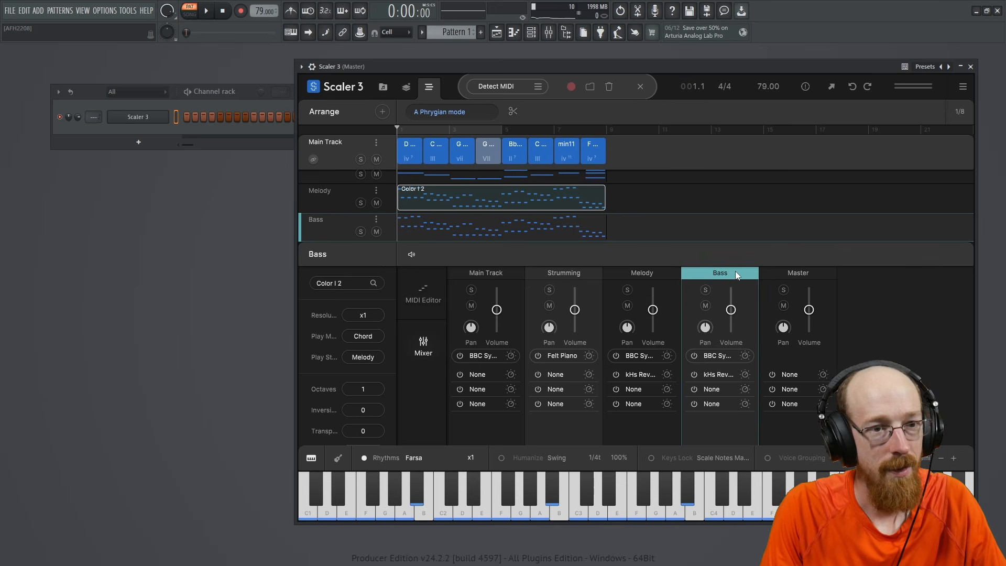
{"action": "left_click", "coordinate": [325, 218]}
{"action": "left_click", "coordinate": [375, 221]}
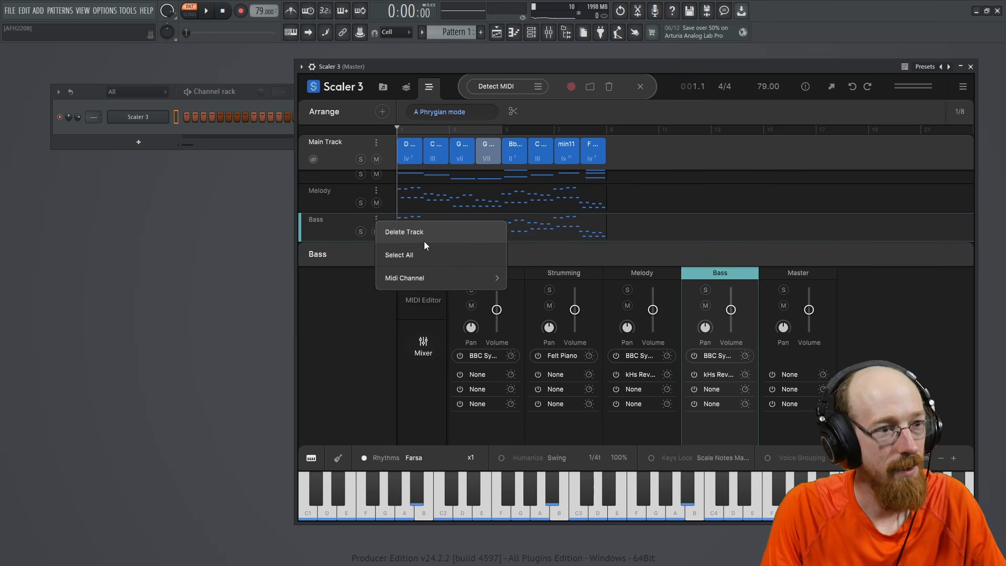
{"action": "left_click", "coordinate": [329, 234]}
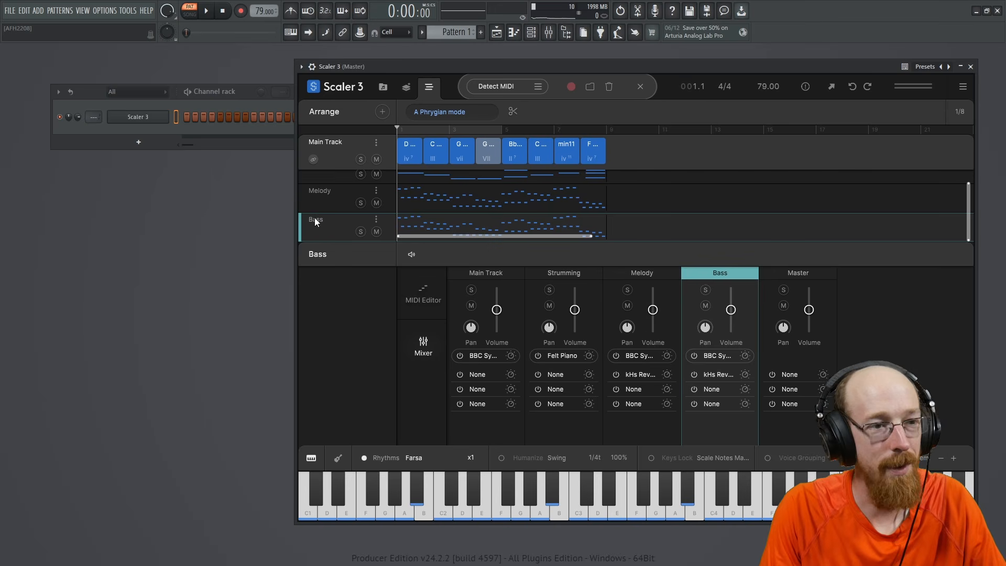
Step: Add Kontakt 8 as a new channel in the rack and search its libraries for "brass"
{"action": "left_click", "coordinate": [140, 146]}
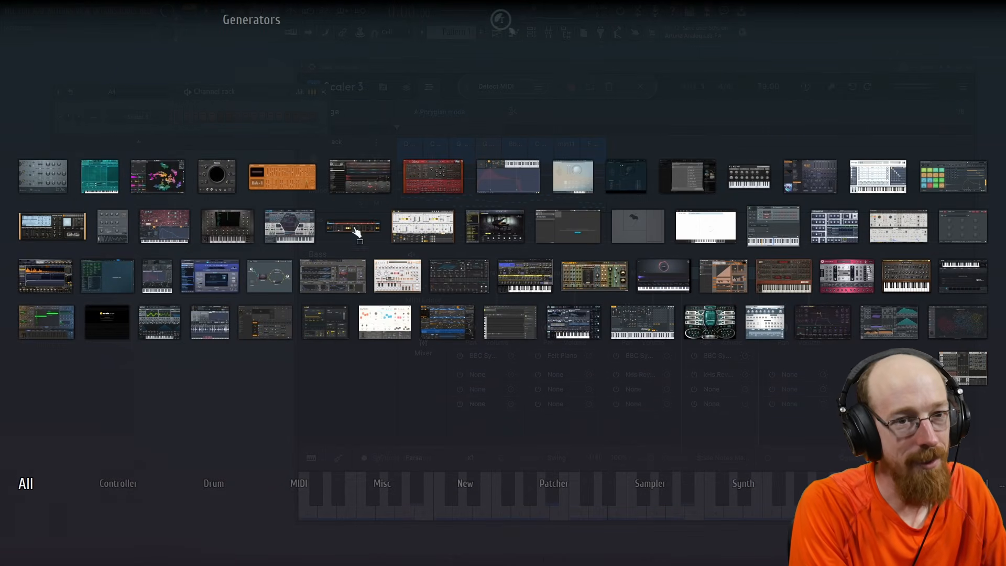
{"action": "type", "text": "kont"}
{"action": "left_click", "coordinate": [641, 230]}
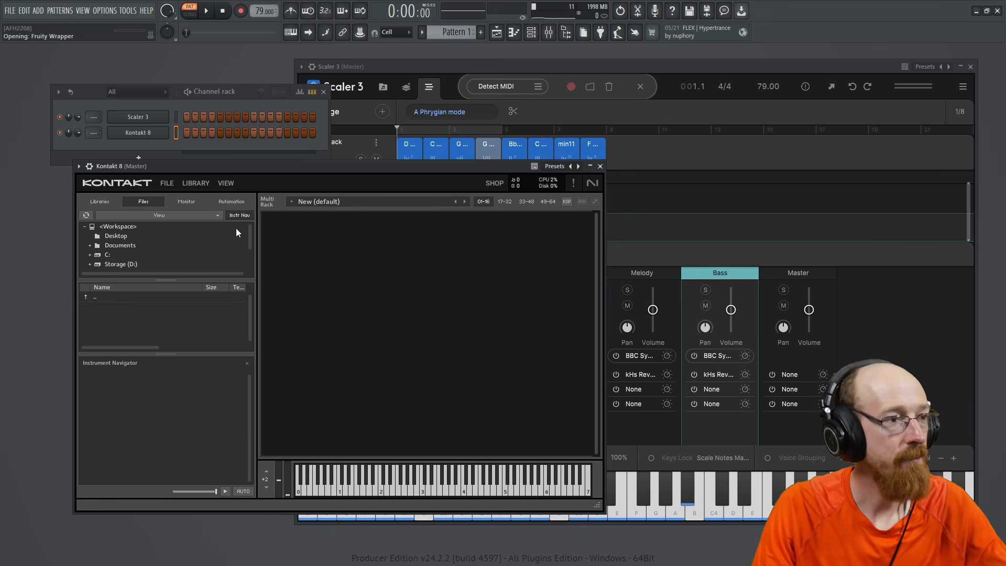
{"action": "left_click", "coordinate": [111, 203]}
{"action": "left_click", "coordinate": [184, 216]}
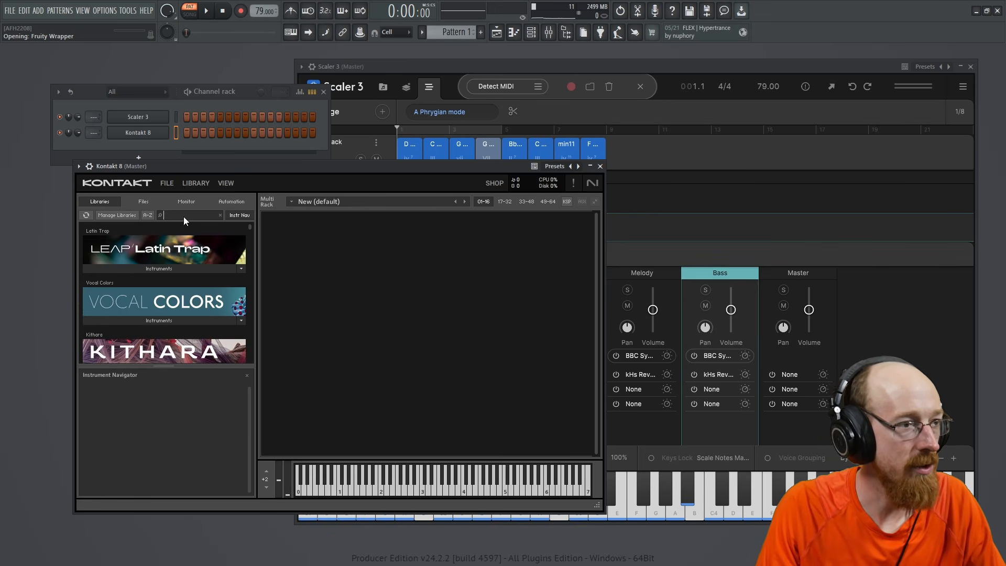
{"action": "type", "text": "brass"}
{"action": "scroll", "coordinate": [208, 254], "scroll_direction": "down", "scroll_amount": 1}
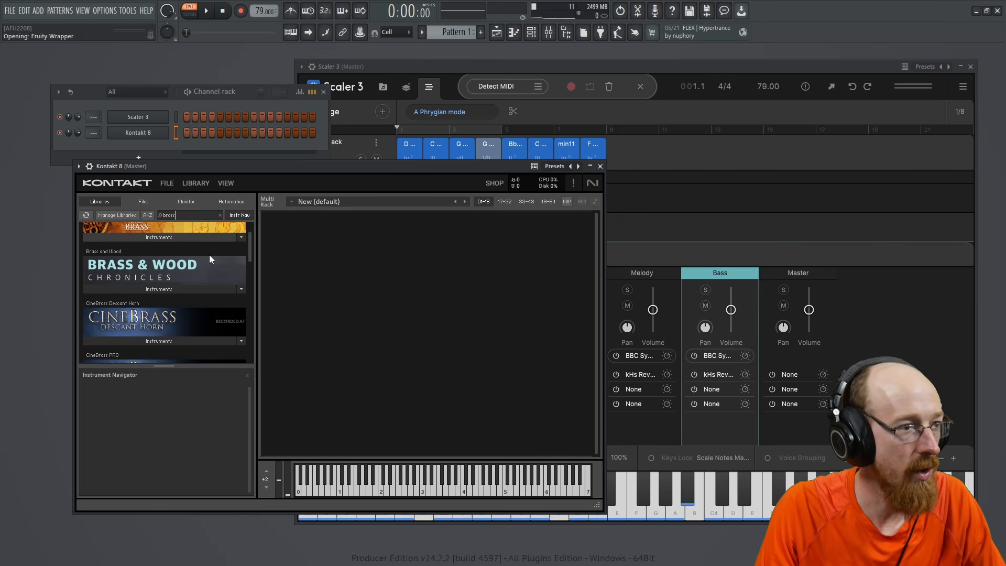
{"action": "scroll", "coordinate": [209, 255], "scroll_direction": "up", "scroll_amount": 1}
Step: Load 2 Horns KS from the Afflatus brass library and switch its legato mode to MonoLeg
{"action": "left_click", "coordinate": [193, 272]}
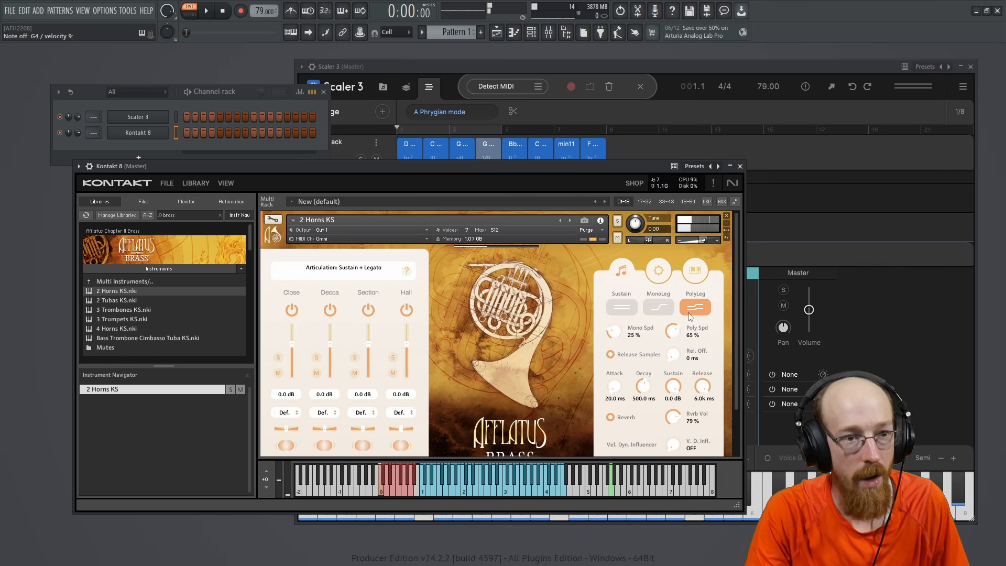
{"action": "left_click", "coordinate": [661, 309]}
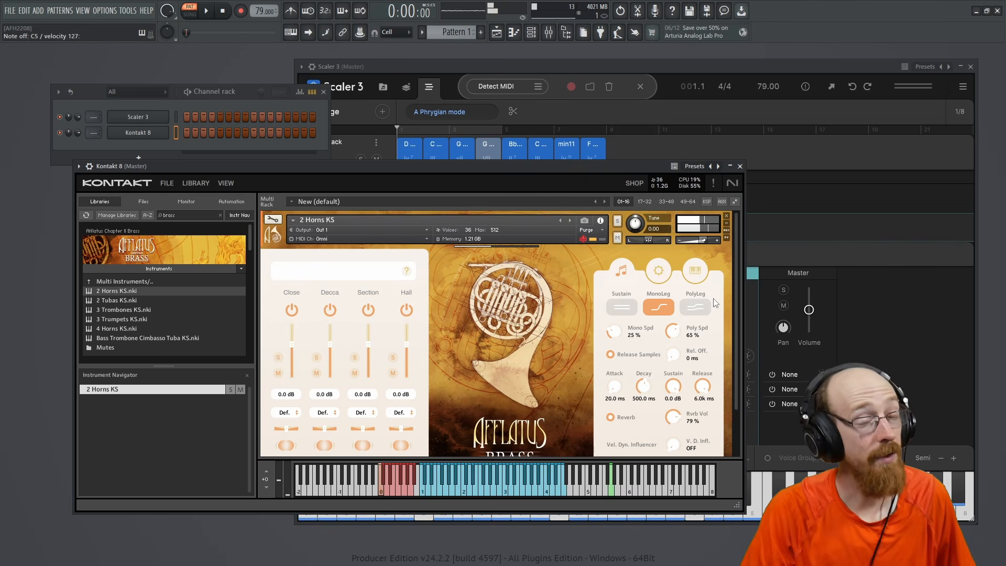
{"action": "left_click_drag", "start_coordinate": [196, 171], "coordinate": [187, 173]}
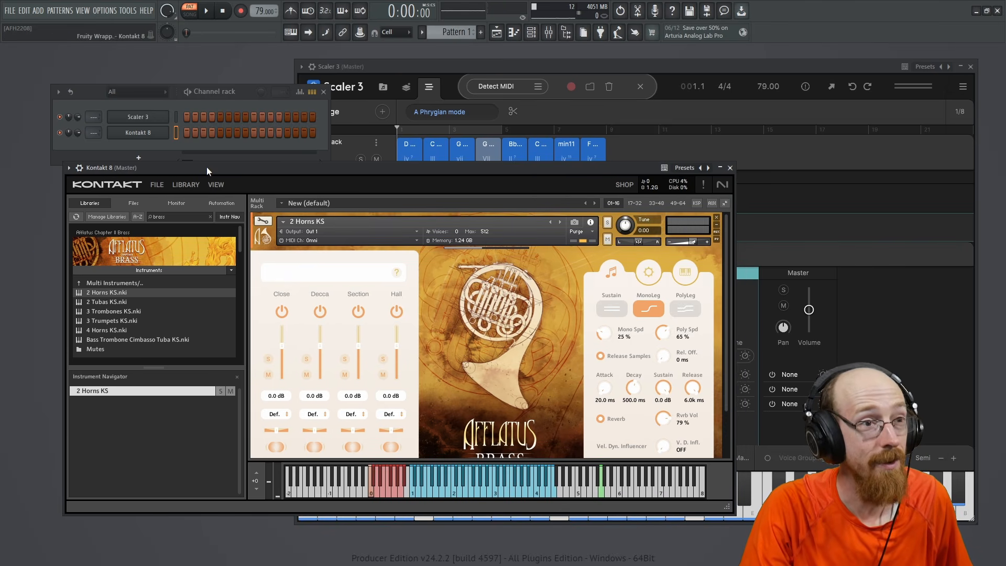
Step: Place Pattern 1 on Track 1 of the playlist, extend it to about bar 9, and switch playback to song mode
{"action": "left_click", "coordinate": [741, 67]}
{"action": "left_click_drag", "start_coordinate": [740, 62], "coordinate": [645, 64]}
{"action": "left_click", "coordinate": [548, 32]}
{"action": "left_click", "coordinate": [734, 105]}
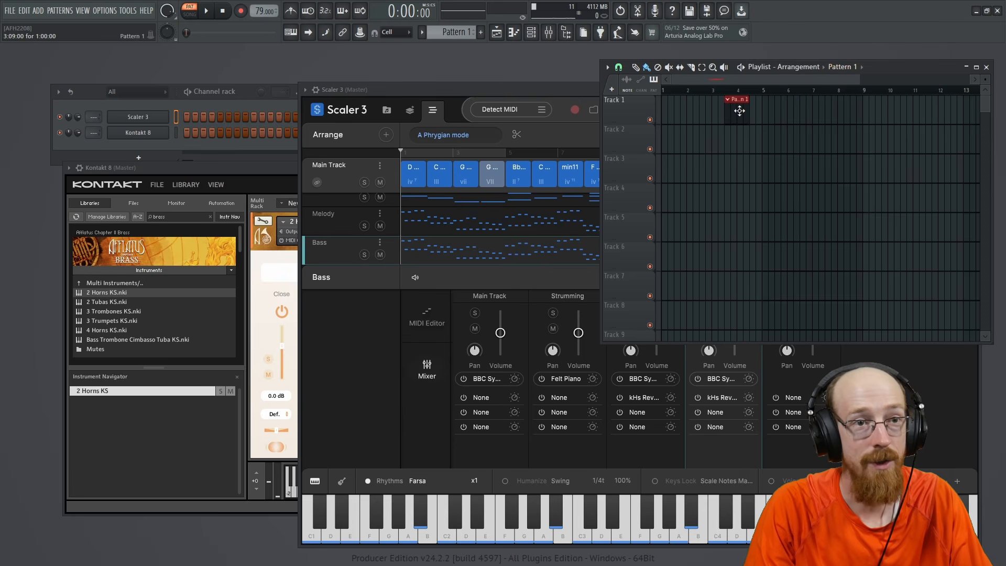
{"action": "left_click_drag", "start_coordinate": [734, 105], "coordinate": [782, 112]}
{"action": "left_click", "coordinate": [510, 89]}
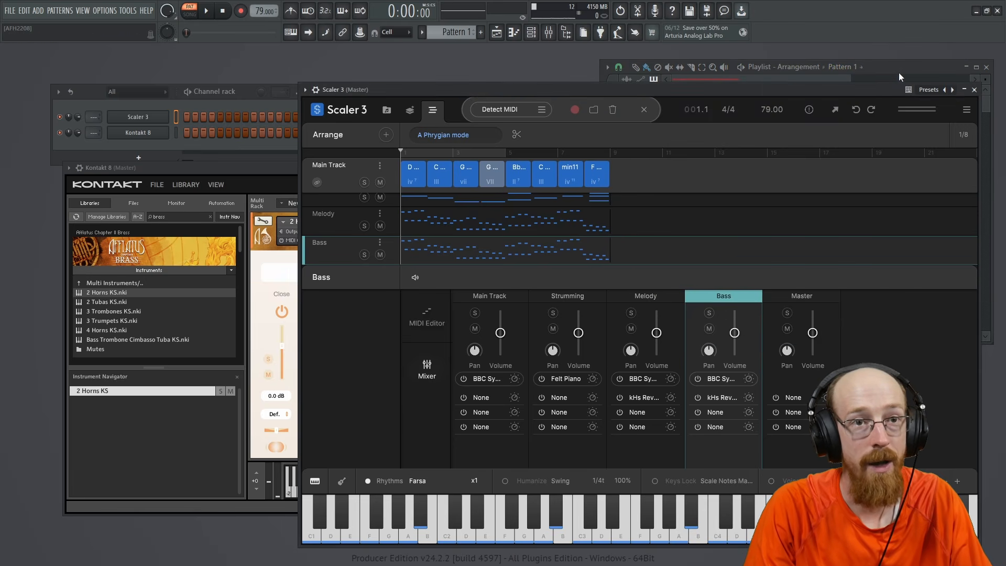
{"action": "left_click_drag", "start_coordinate": [902, 68], "coordinate": [899, 68]}
{"action": "left_click_drag", "start_coordinate": [778, 106], "coordinate": [859, 110]}
{"action": "key", "text": "l"}
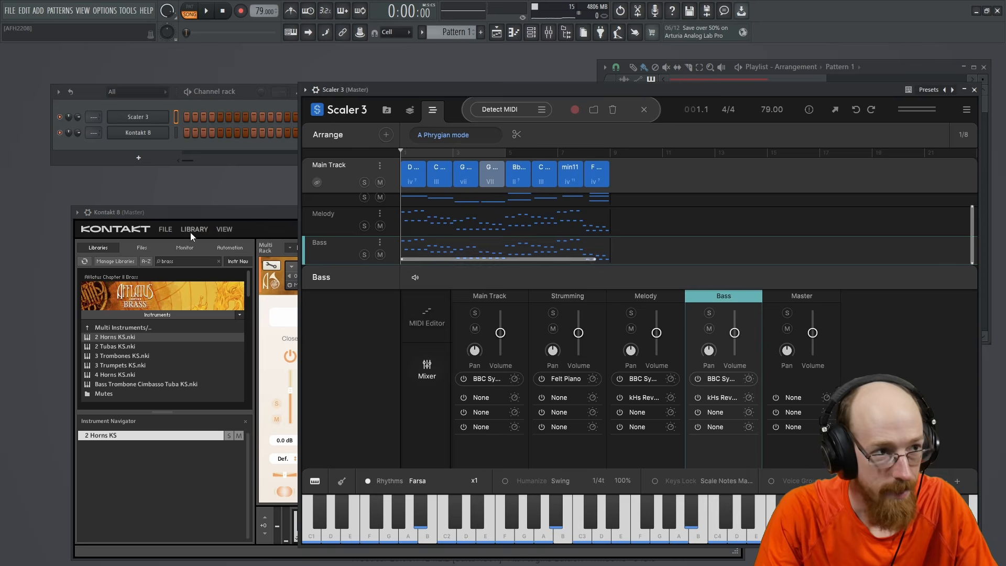
Step: Zoom in Scaler's arrangement timeline and place the Kontakt window below the chord lane so the chord names stay readable
{"action": "left_click", "coordinate": [206, 213]}
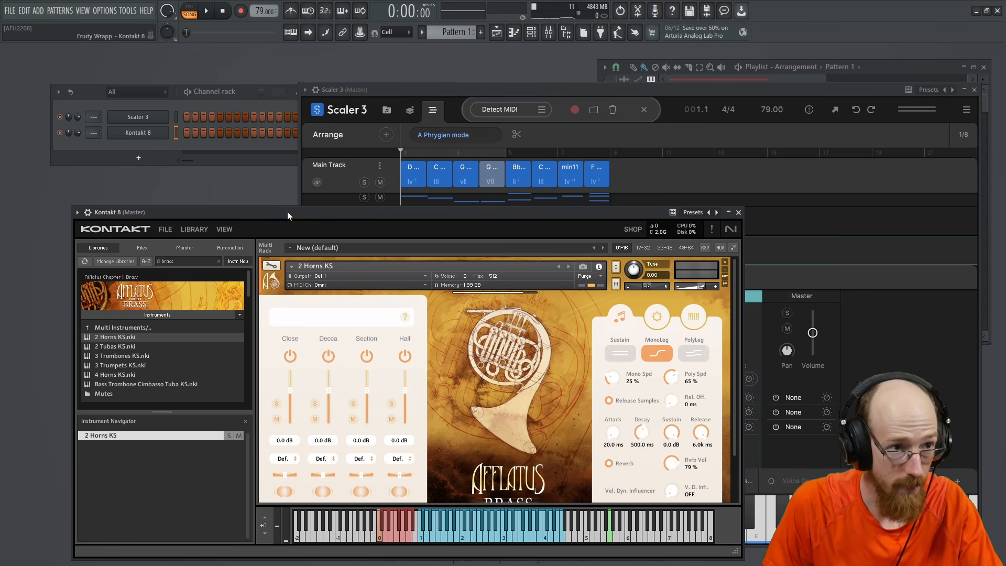
{"action": "left_click_drag", "start_coordinate": [588, 213], "coordinate": [439, 308]}
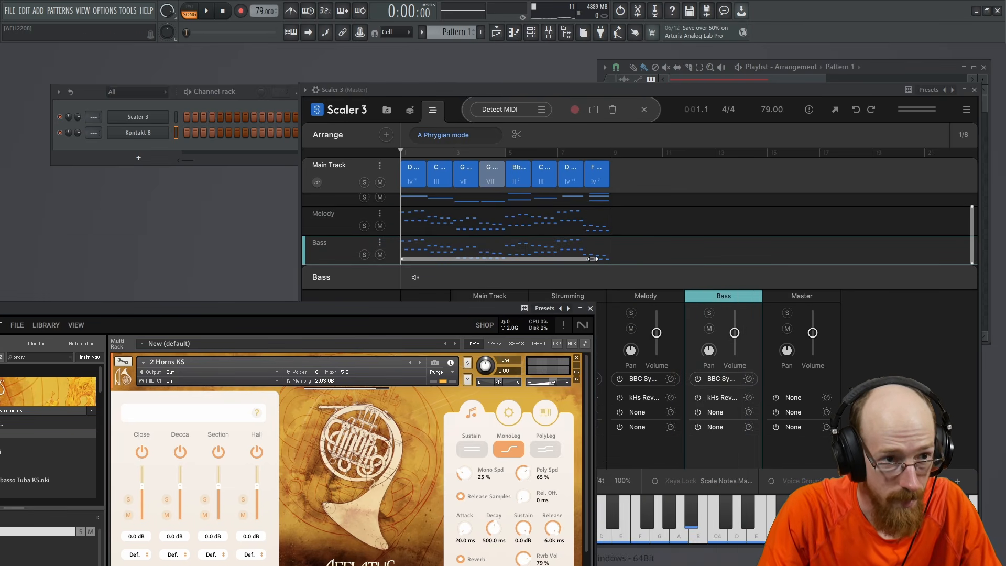
{"action": "left_click_drag", "start_coordinate": [594, 259], "coordinate": [505, 261]}
{"action": "left_click_drag", "start_coordinate": [223, 309], "coordinate": [404, 206]}
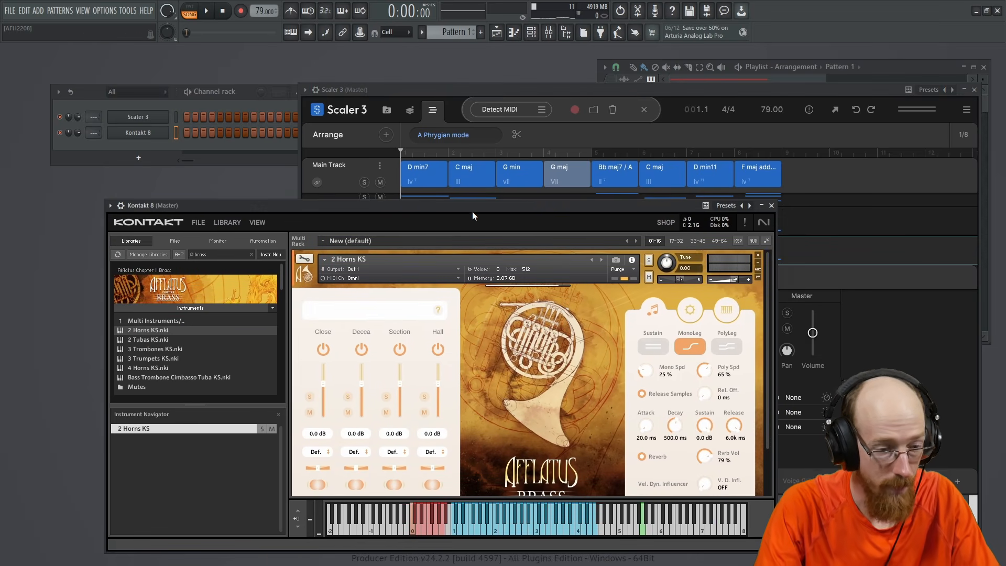
Step: Play the song twice while performing a horn part over it with 2 Horns KS, stopping playback each time
{"action": "key", "text": "space"}
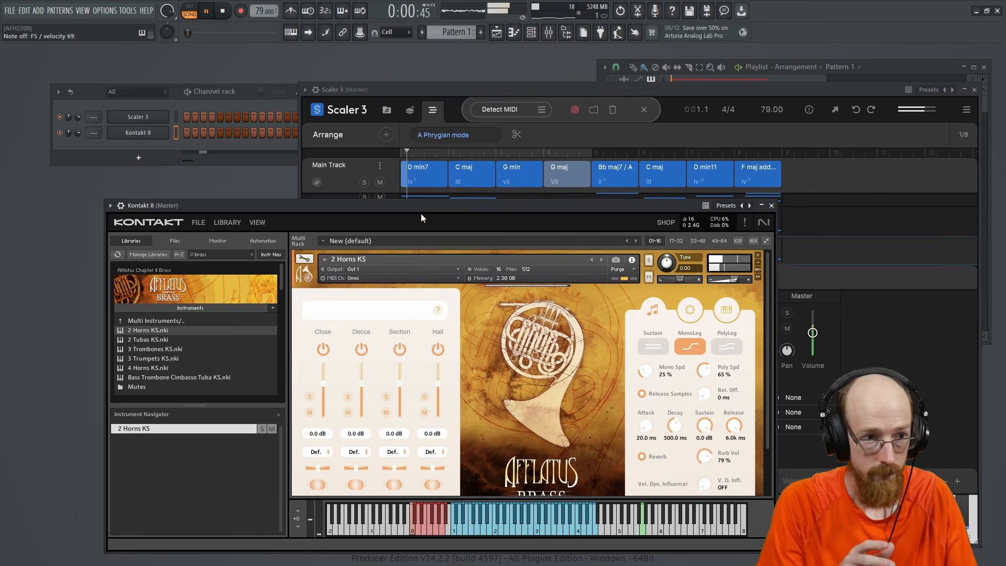
{"action": "key", "text": "space"}
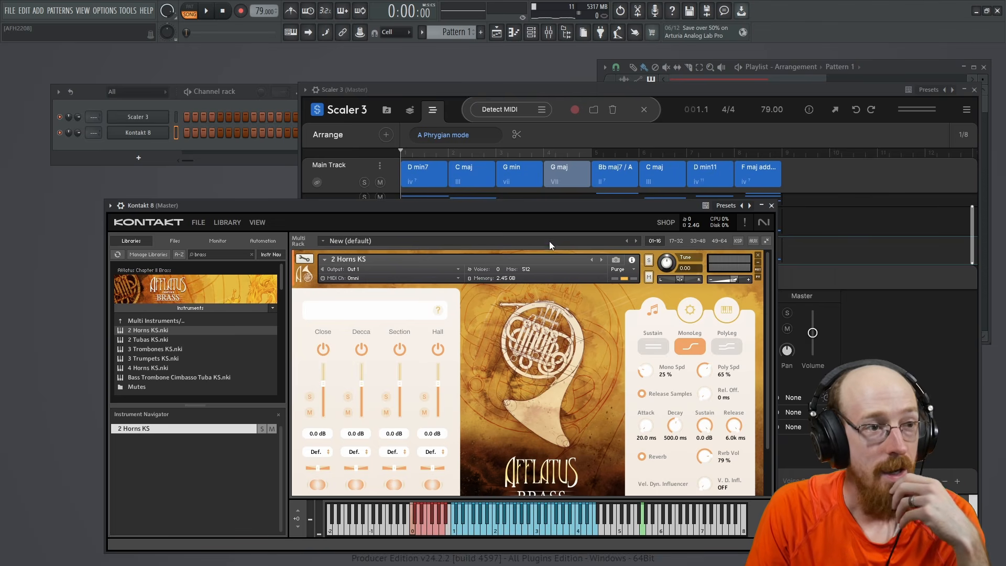
{"action": "left_click_drag", "start_coordinate": [558, 203], "coordinate": [579, 180]}
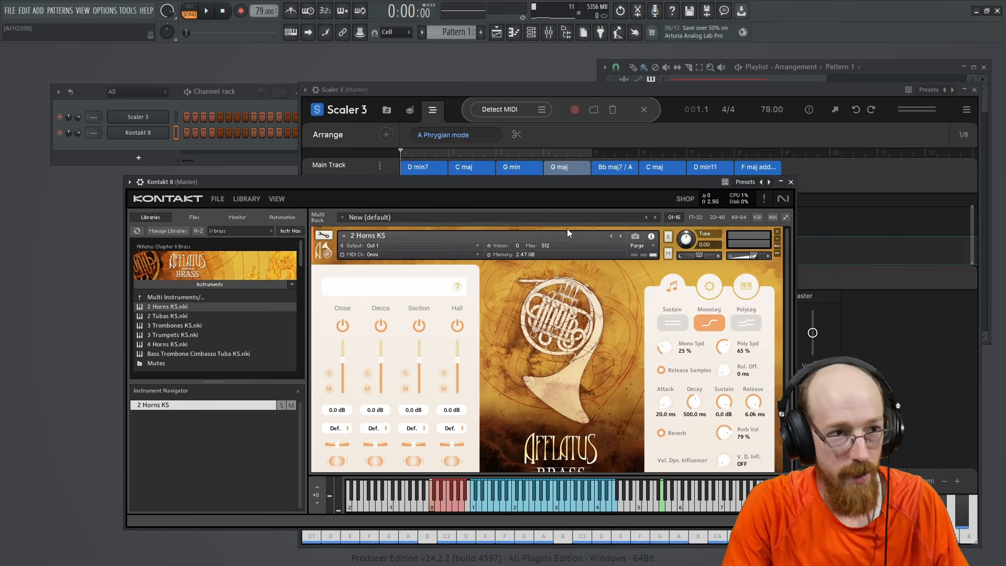
{"action": "left_click_drag", "start_coordinate": [567, 184], "coordinate": [519, 210]}
{"action": "key", "text": "space"}
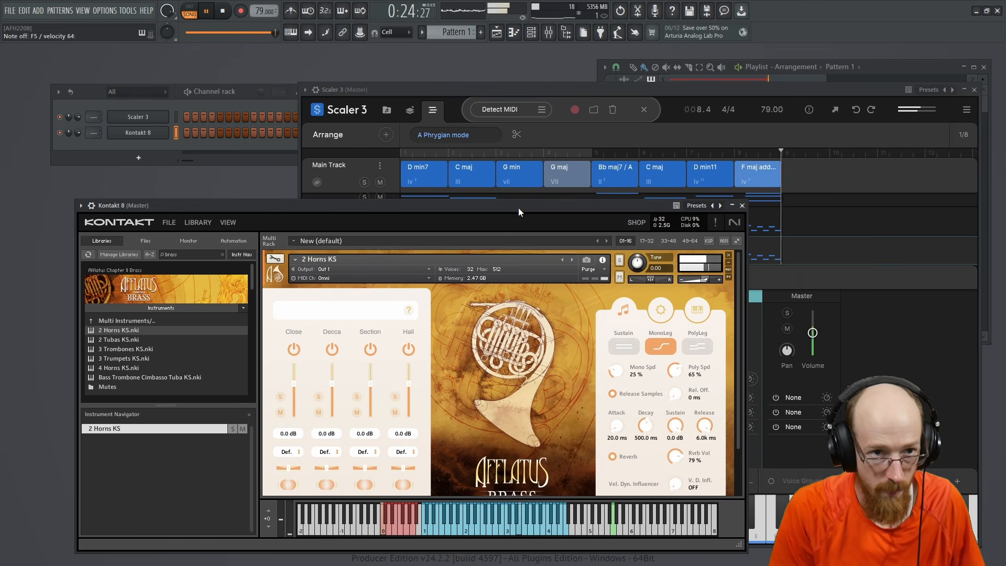
{"action": "key", "text": "space"}
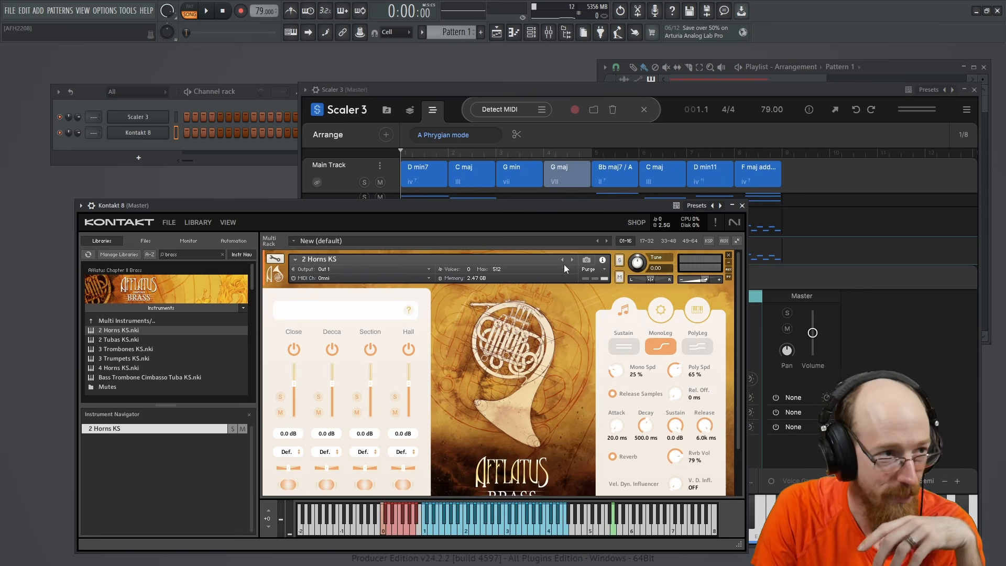
Step: Remove 2 Horns KS from Kontakt and load "a - Horn Solo" from Spitfire Symphonic Brass instead
{"action": "left_click", "coordinate": [728, 255]}
{"action": "left_click", "coordinate": [185, 255]}
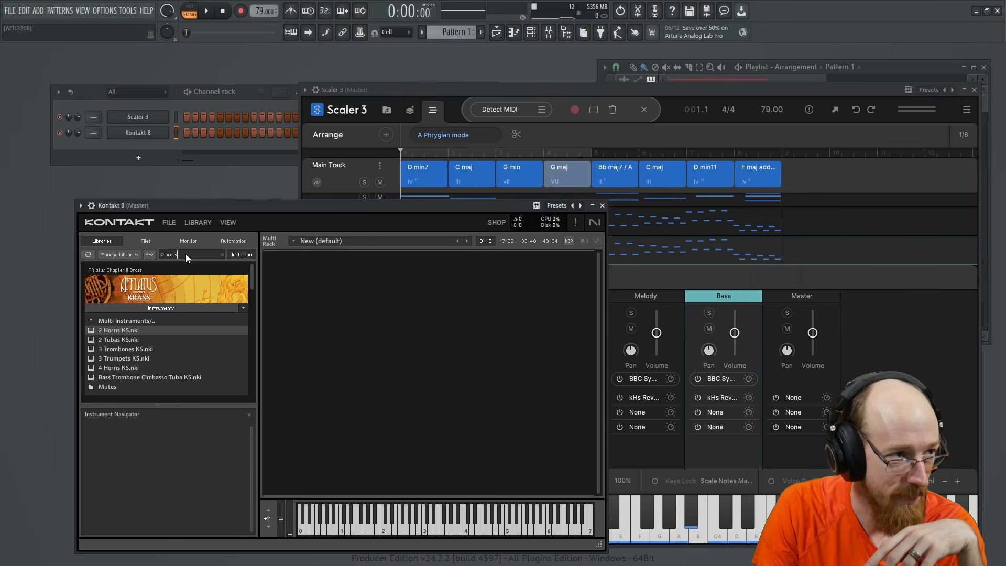
{"action": "left_click", "coordinate": [228, 306]}
{"action": "scroll", "coordinate": [205, 323], "scroll_direction": "down", "scroll_amount": 5}
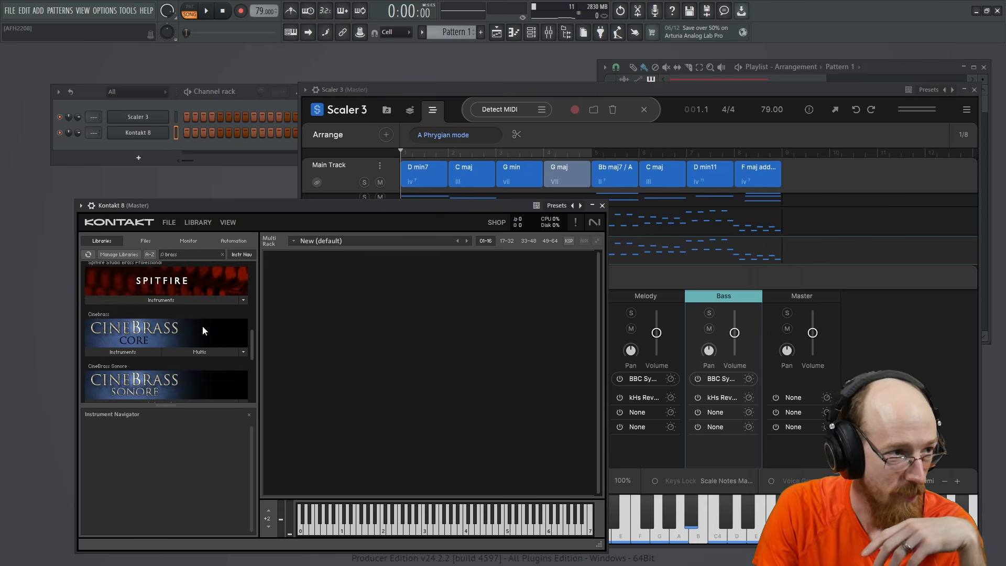
{"action": "scroll", "coordinate": [202, 325], "scroll_direction": "down", "scroll_amount": 3}
{"action": "left_click", "coordinate": [191, 299]}
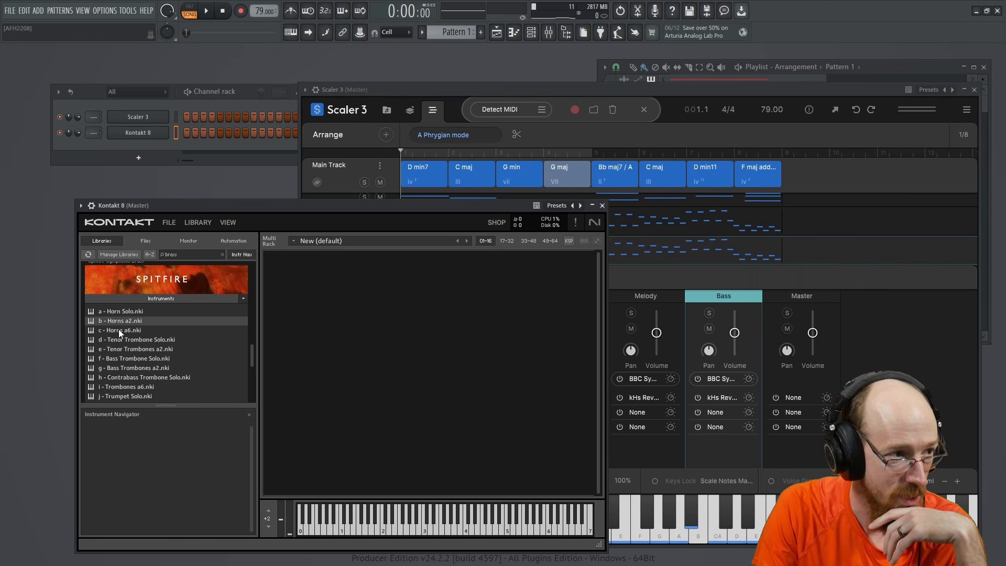
{"action": "double_click", "coordinate": [122, 311]}
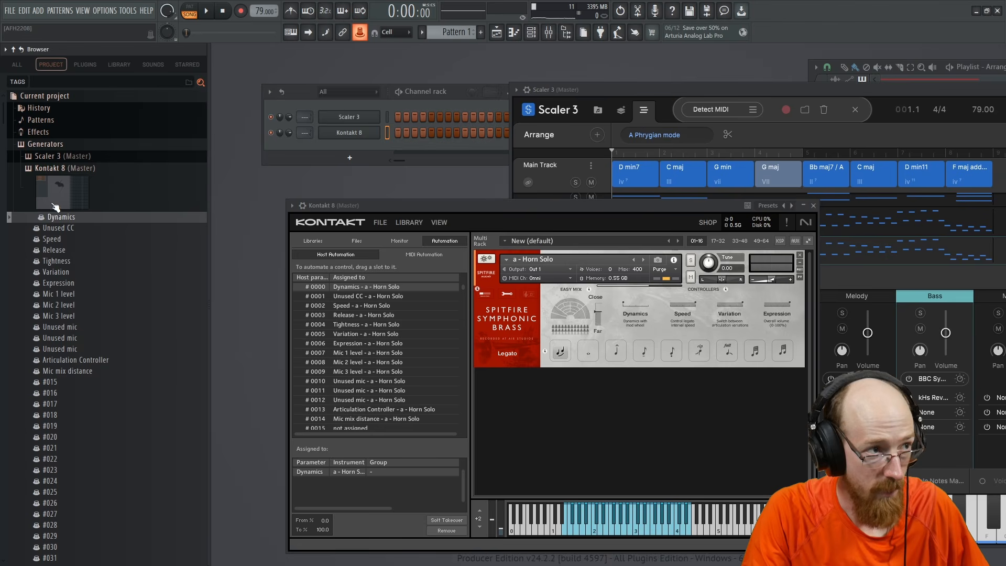
Step: Select Kontakt 8's Dynamics parameter in the project browser, and start song playback with Horn Solo loaded
{"action": "left_click", "coordinate": [70, 215]}
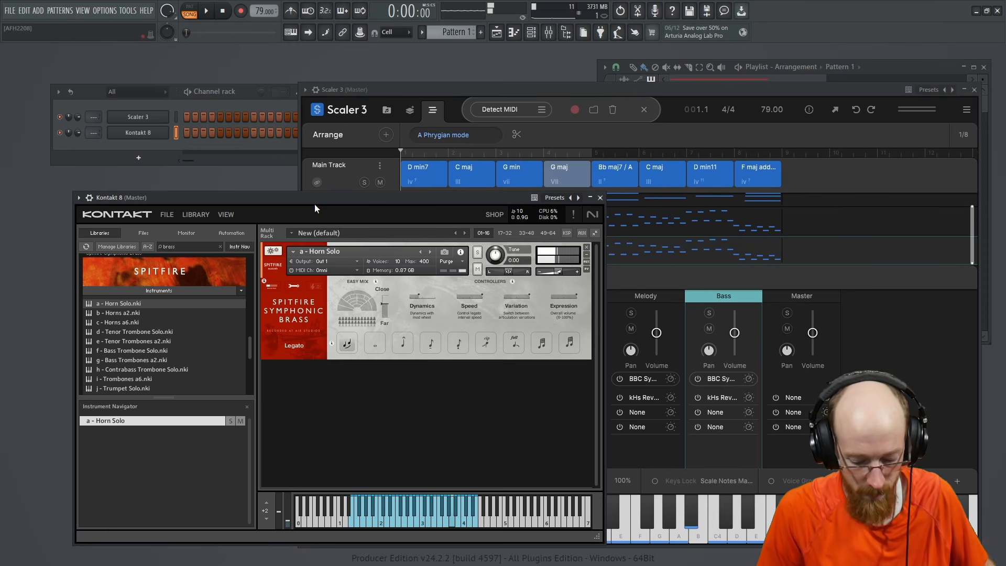
{"action": "left_click", "coordinate": [208, 11]}
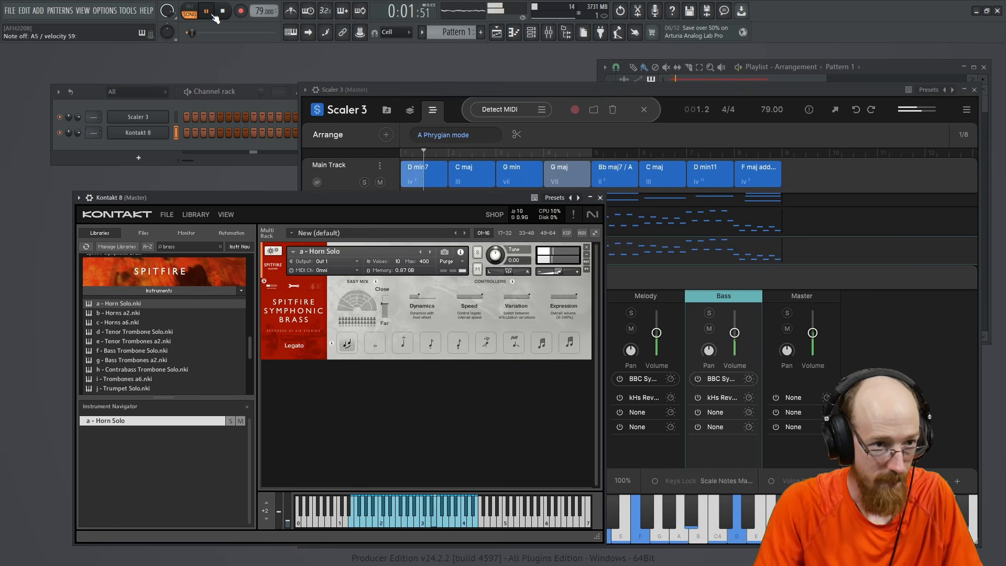
Step: Raise the Horn Solo instrument's volume in Kontakt during song playback, and stop the song
{"action": "left_click_drag", "start_coordinate": [558, 270], "coordinate": [576, 270]}
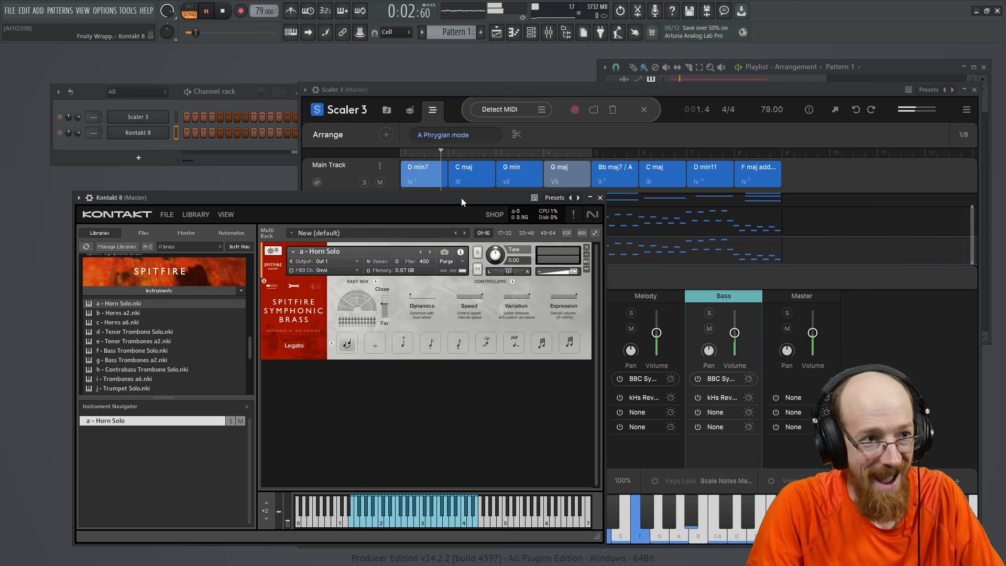
{"action": "key", "text": "space"}
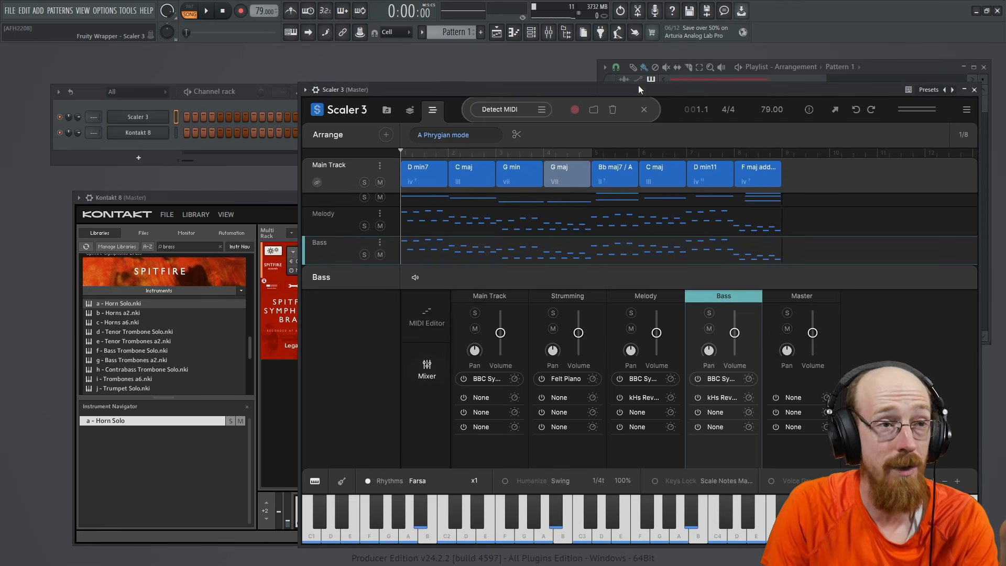
Step: Review Scaler 3's Circle of Fifths, Explore and Colors creation tools, and return to the chord set and scale browser
{"action": "left_click", "coordinate": [636, 84]}
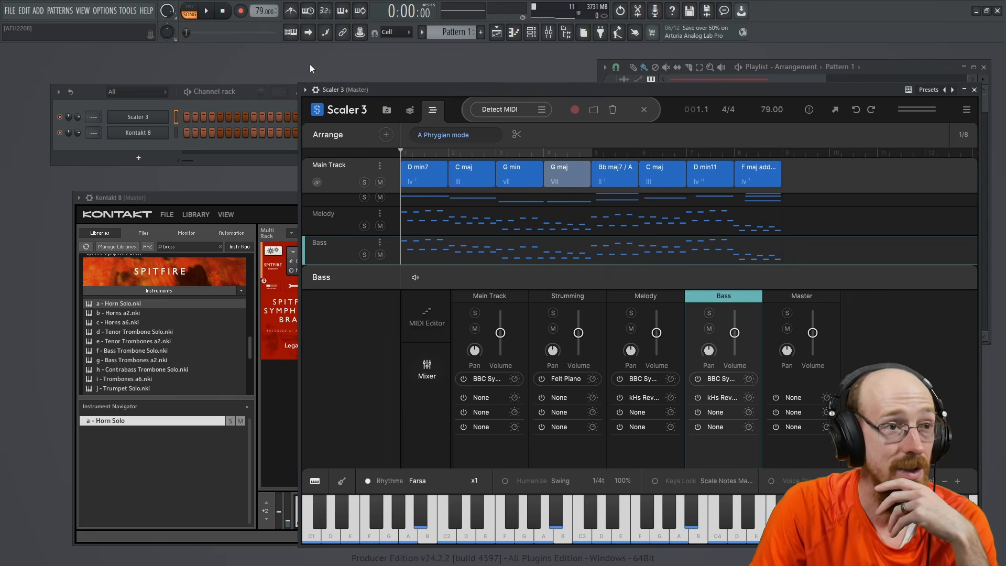
{"action": "left_click", "coordinate": [409, 110]}
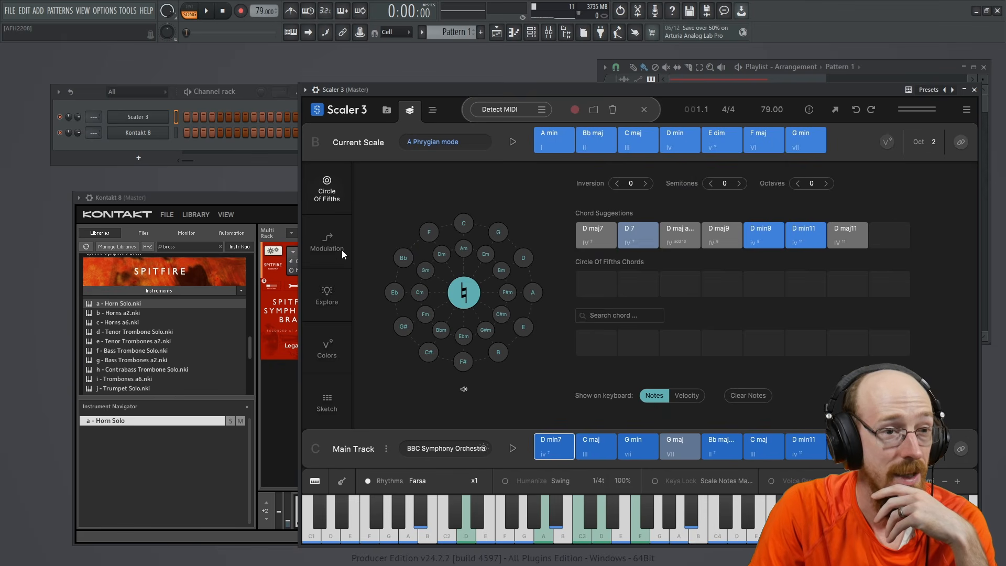
{"action": "left_click", "coordinate": [334, 295]}
{"action": "left_click", "coordinate": [325, 350]}
{"action": "left_click", "coordinate": [335, 292]}
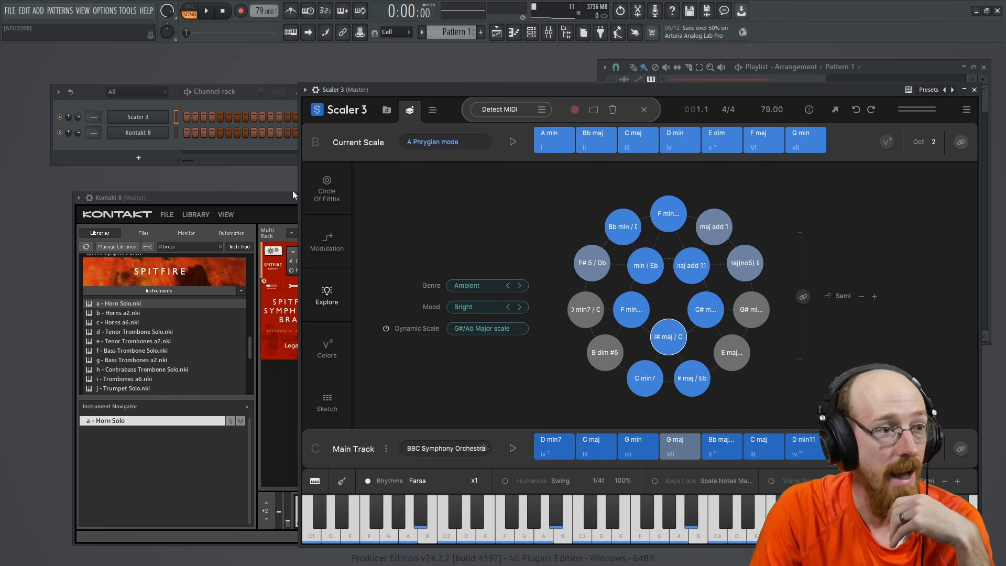
{"action": "left_click", "coordinate": [333, 185]}
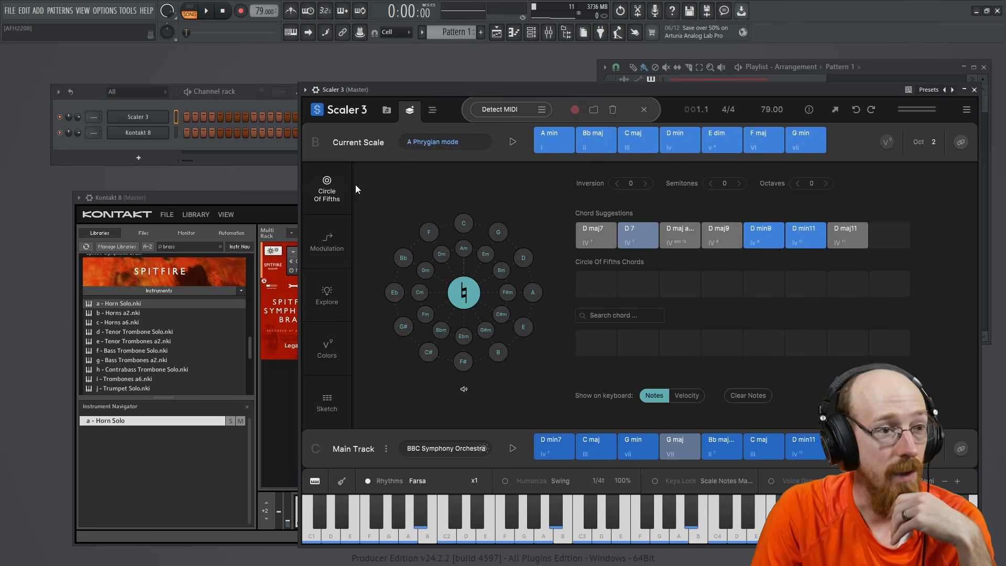
{"action": "left_click", "coordinate": [386, 110]}
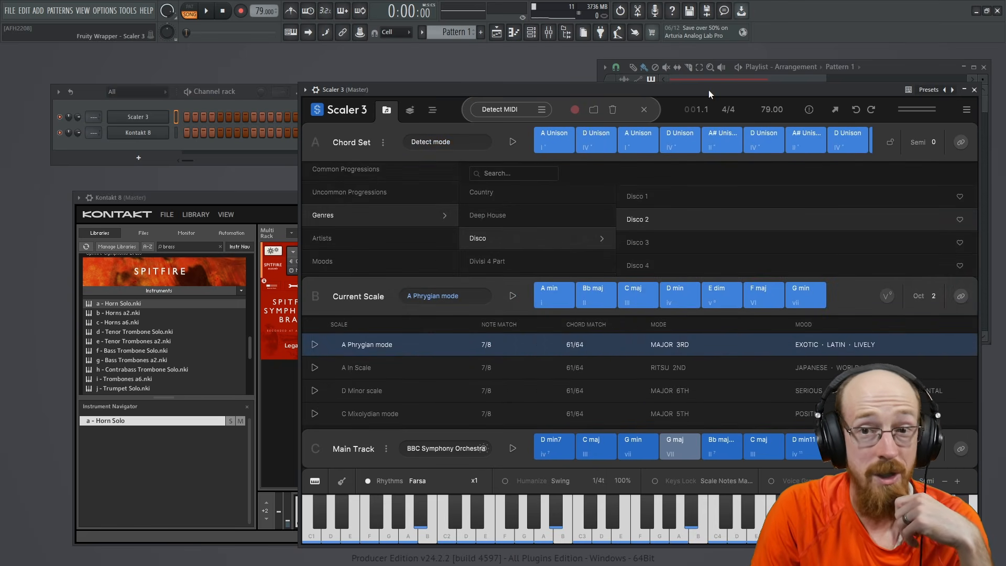